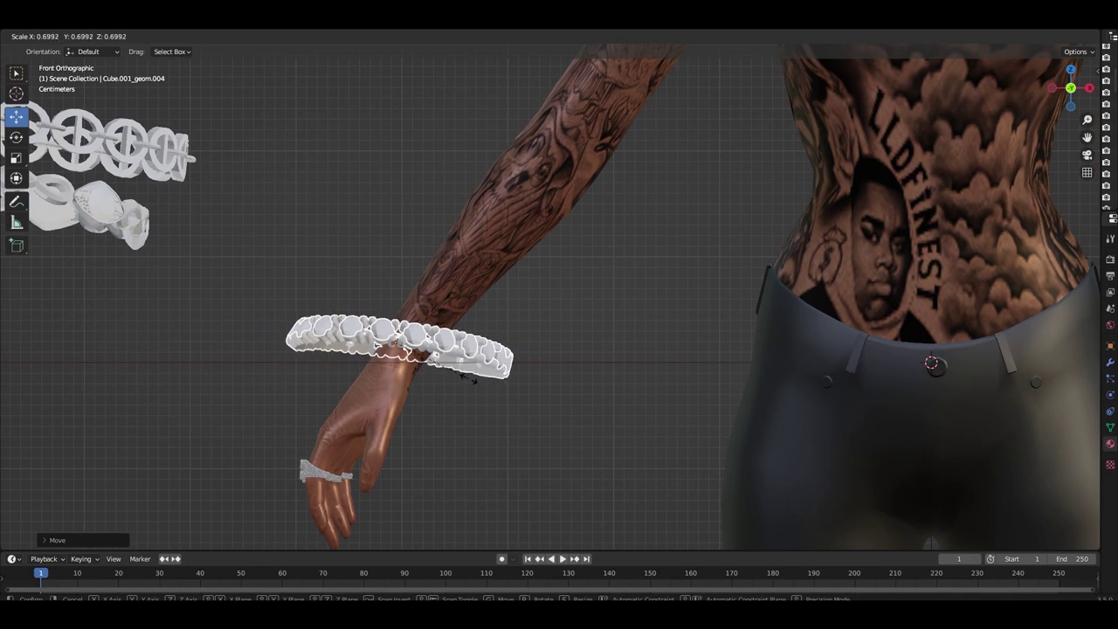
# - Shrink the white beaded bracelet and slide it down onto the forearm
pyautogui.click(454, 360)
pyautogui.scroll(5, 465, 441)
pyautogui.scroll(-2, 174, 421)
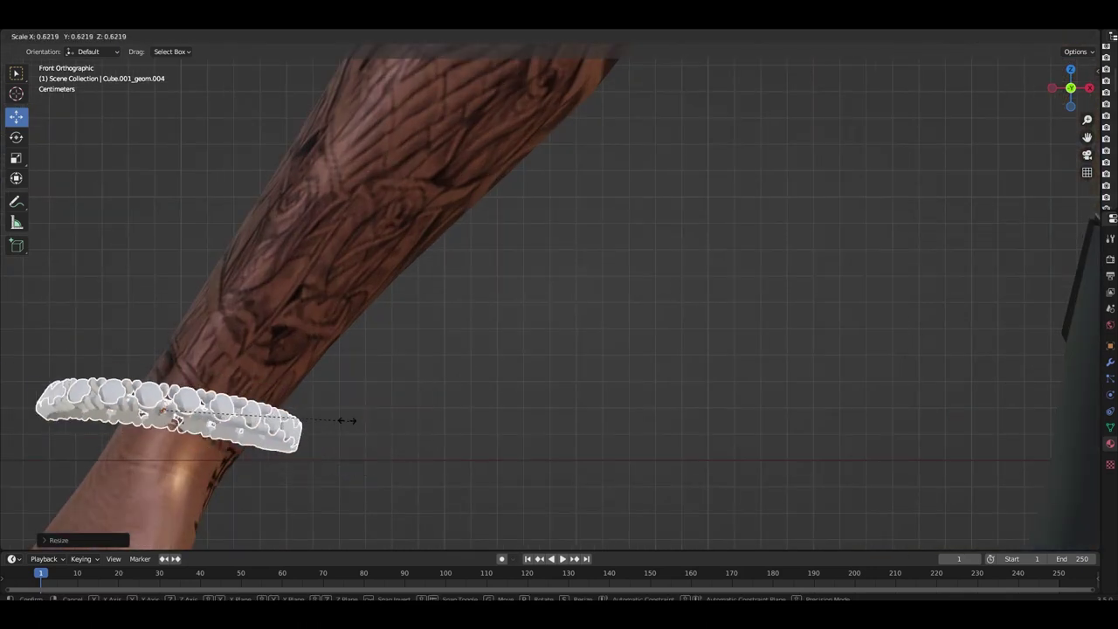
pyautogui.moveTo(164, 410); pyautogui.dragTo(213, 429)
pyautogui.click(184, 426)
# - Tilt the bracelet to match the arm's angle and reposition it near the wrist
pyautogui.press('r')
pyautogui.click(360, 541)
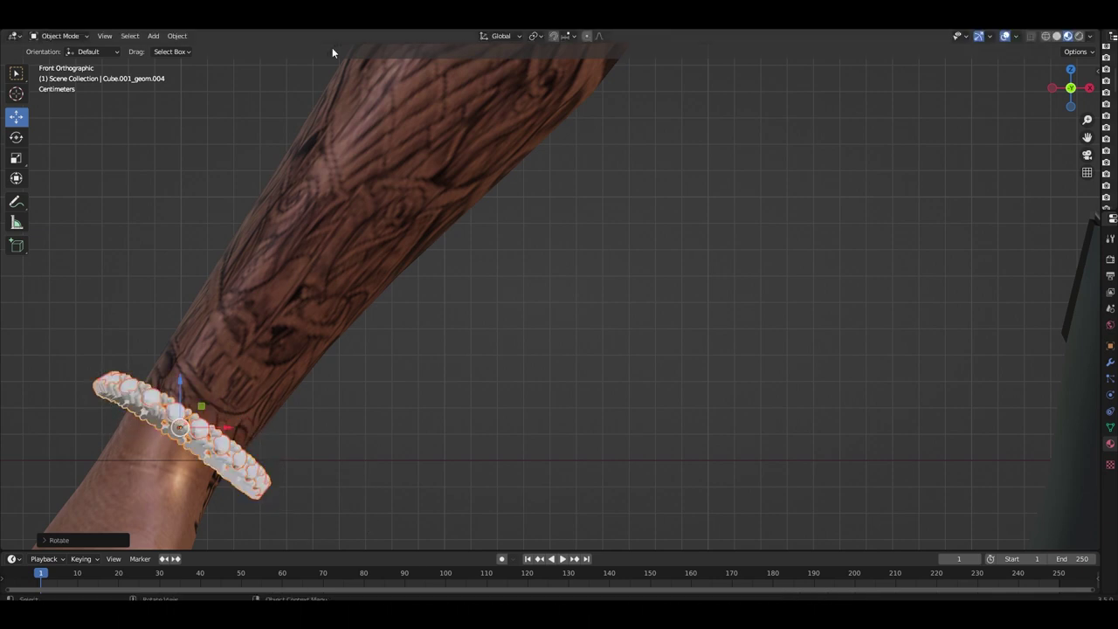
pyautogui.click(469, 343)
pyautogui.press('g')
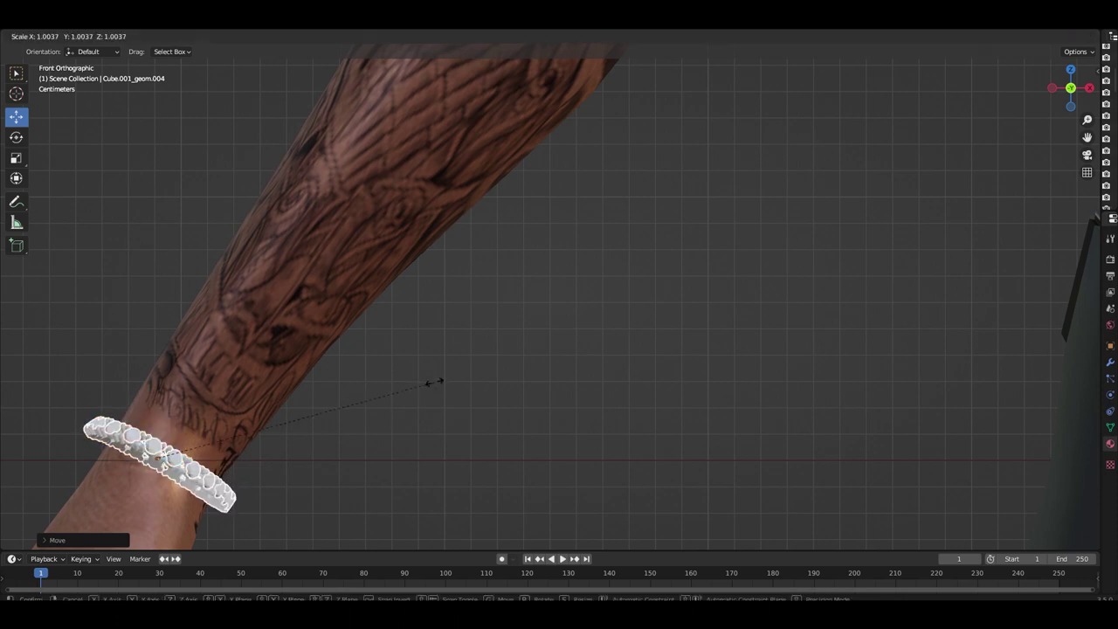
pyautogui.click(431, 368)
# - Shrink the bracelet slightly, then orbit into perspective and frame it
pyautogui.press('s')
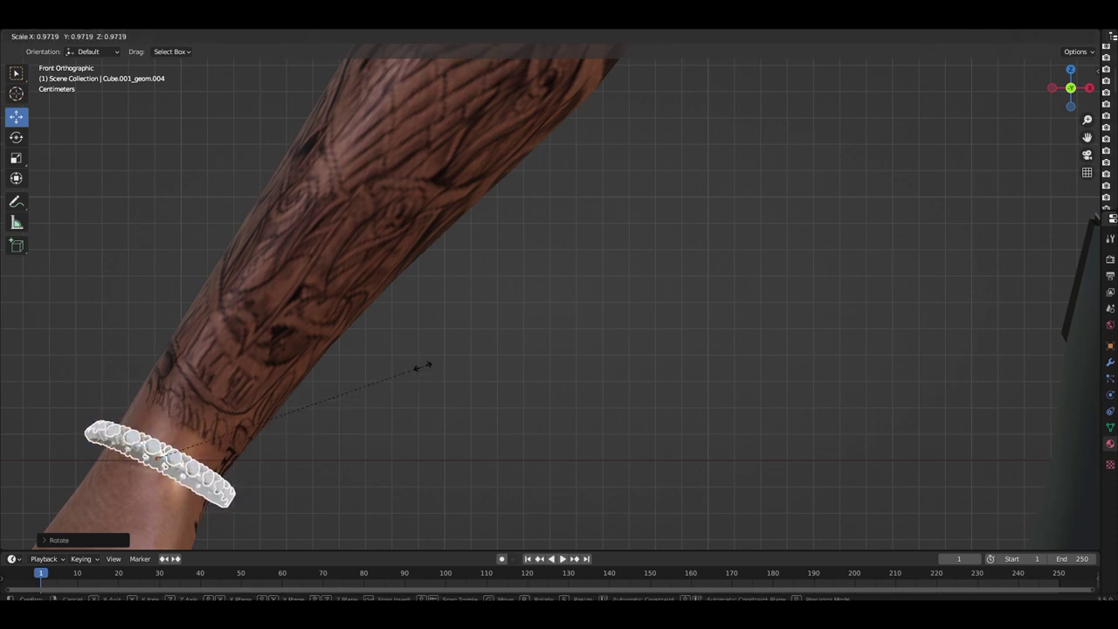
pyautogui.scroll(-3, 422, 373)
pyautogui.moveTo(406, 337)
pyautogui.mouseDown(button='middle')
pyautogui.moveTo(442, 309)
pyautogui.moveTo(572, 345)
pyautogui.mouseUp(button='middle')
pyautogui.press('KP_Decimal')
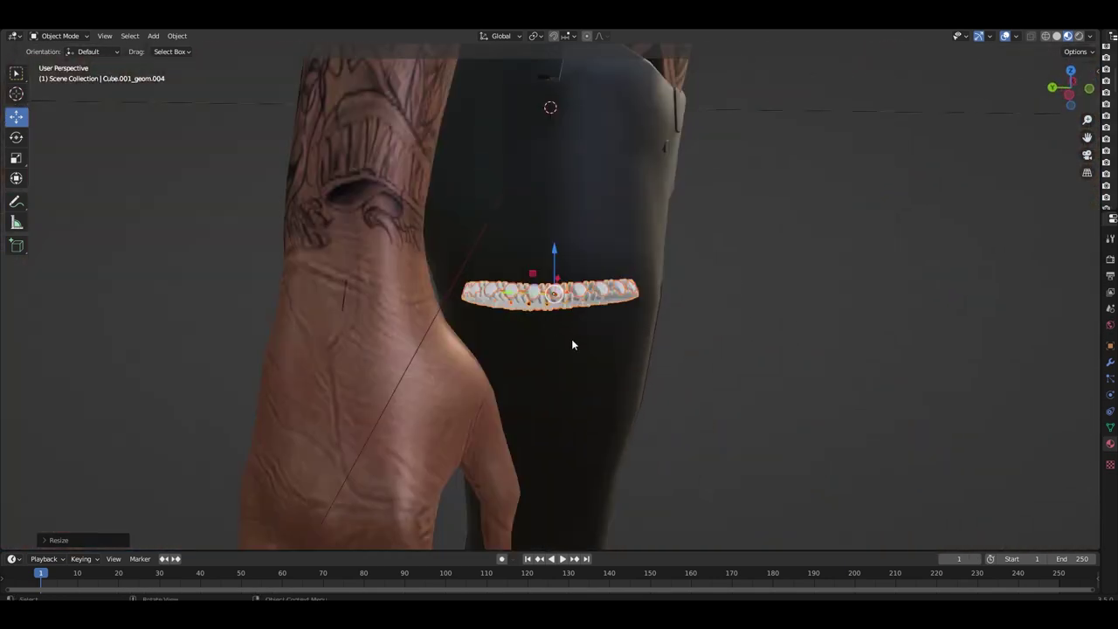
# - Slide the bracelet along the Y axis onto the wrist with two constrained moves
pyautogui.press('g')
pyautogui.press('y')
pyautogui.click(325, 293)
pyautogui.moveTo(325, 294)
pyautogui.mouseDown(button='middle')
pyautogui.moveTo(440, 311)
pyautogui.moveTo(400, 318)
pyautogui.moveTo(346, 311)
pyautogui.moveTo(440, 297)
pyautogui.moveTo(552, 334)
pyautogui.mouseUp(button='middle')
pyautogui.press('g')
pyautogui.press('y')
pyautogui.click(344, 304)
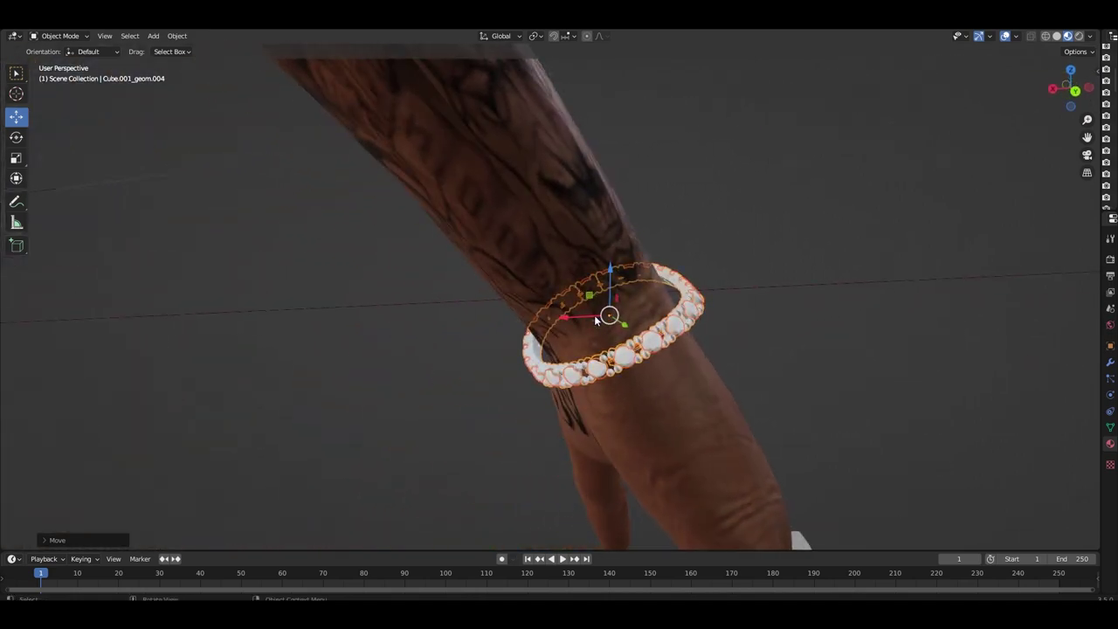
# - Nudge the bracelet along X, raise it slightly on Z, and resize it
pyautogui.press('g')
pyautogui.press('x')
pyautogui.click(577, 317)
pyautogui.moveTo(576, 317)
pyautogui.mouseDown(button='middle')
pyautogui.moveTo(655, 338)
pyautogui.moveTo(602, 333)
pyautogui.moveTo(629, 339)
pyautogui.moveTo(641, 311)
pyautogui.moveTo(496, 377)
pyautogui.moveTo(462, 305)
pyautogui.moveTo(397, 240)
pyautogui.moveTo(393, 271)
pyautogui.mouseUp(button='middle')
pyautogui.moveTo(393, 271); pyautogui.dragTo(372, 346)
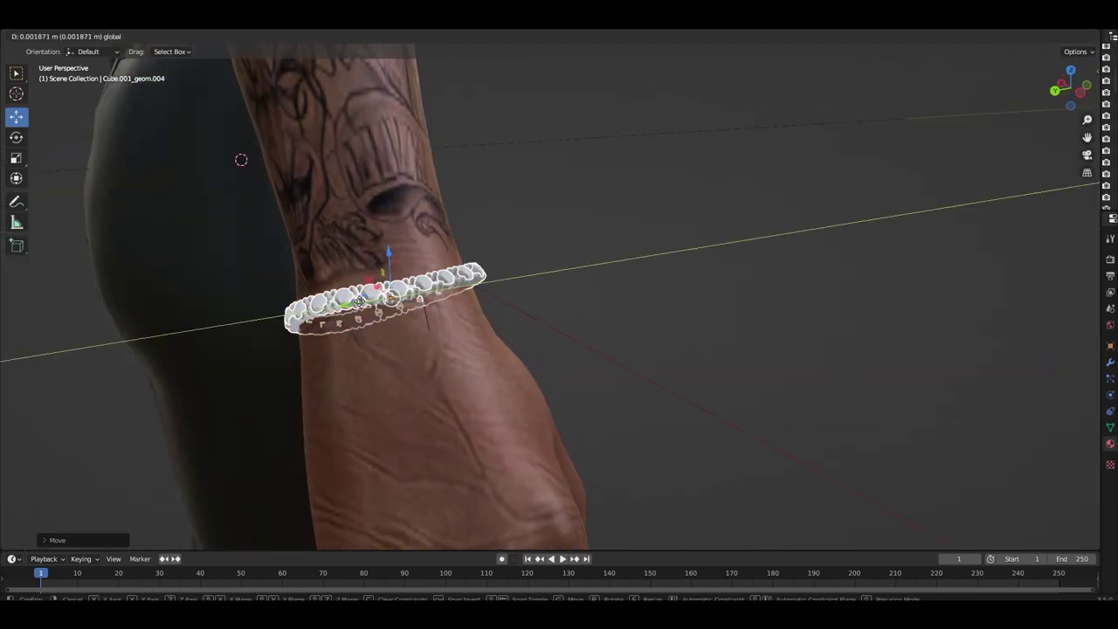
pyautogui.press('s')
pyautogui.click(379, 344)
# - Make final X-axis adjustments so the bracelet hugs the wrist, checking from above and side
pyautogui.moveTo(379, 345)
pyautogui.mouseDown(button='middle')
pyautogui.moveTo(514, 352)
pyautogui.moveTo(577, 370)
pyautogui.moveTo(518, 330)
pyautogui.moveTo(388, 345)
pyautogui.moveTo(160, 338)
pyautogui.moveTo(179, 345)
pyautogui.moveTo(135, 349)
pyautogui.mouseUp(button='middle')
pyautogui.press('g')
pyautogui.press('x')
pyautogui.click(580, 347)
pyautogui.moveTo(682, 276)
pyautogui.mouseDown(button='middle')
pyautogui.moveTo(662, 271)
pyautogui.moveTo(689, 347)
pyautogui.mouseUp(button='middle')
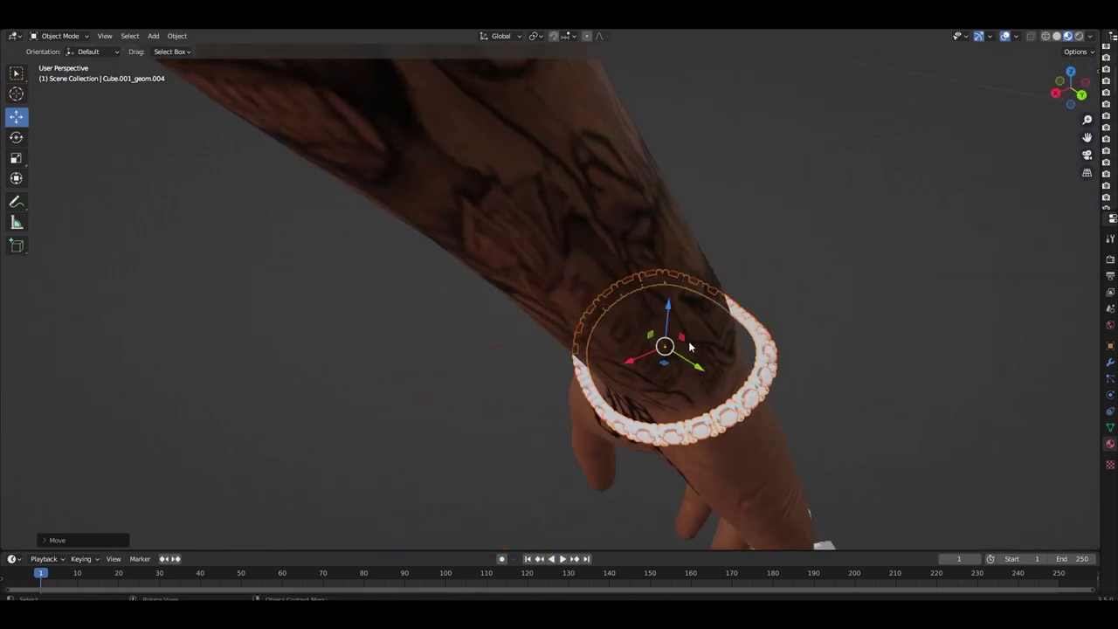
pyautogui.moveTo(648, 361); pyautogui.dragTo(637, 355)
pyautogui.moveTo(597, 343)
pyautogui.mouseDown(button='middle')
pyautogui.moveTo(657, 347)
pyautogui.moveTo(735, 301)
pyautogui.mouseUp(button='middle')
pyautogui.moveTo(564, 302); pyautogui.dragTo(704, 276, button='middle')
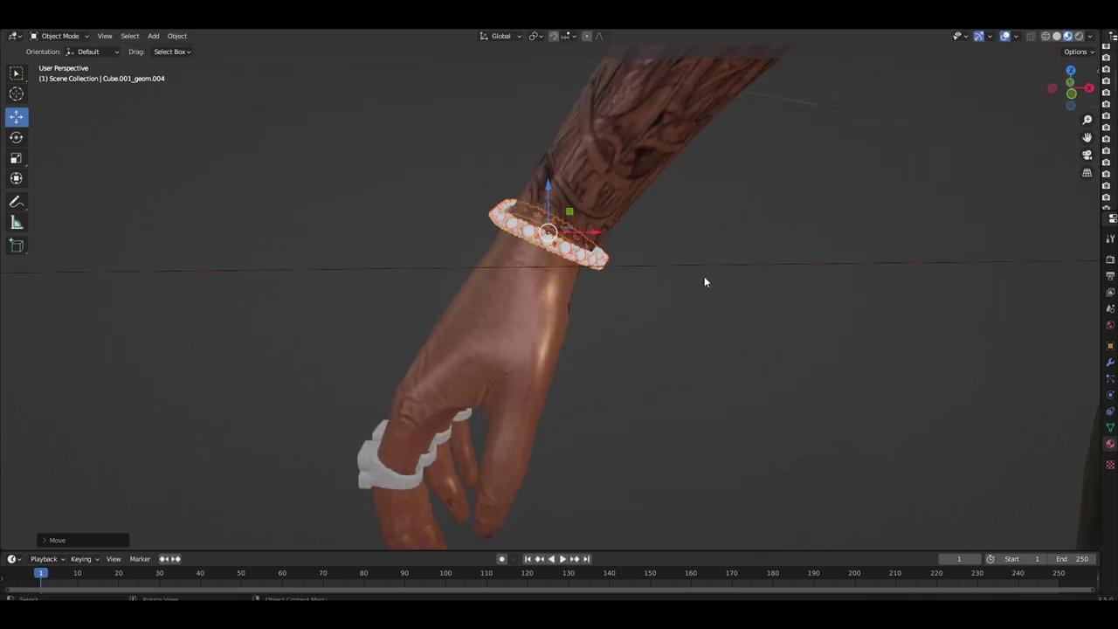
pyautogui.scroll(-6, 705, 276)
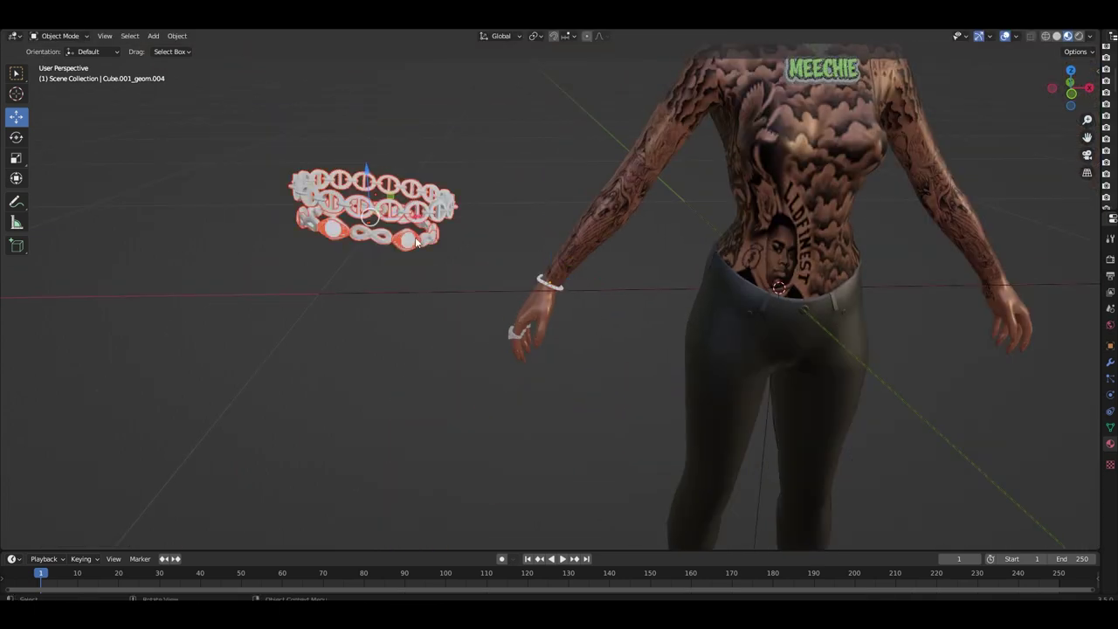
# - In front view, shrink the chain bracelets, move them to the wrist and tilt them
pyautogui.press('KP_1')
pyautogui.scroll(4, 429, 237)
pyautogui.press('s')
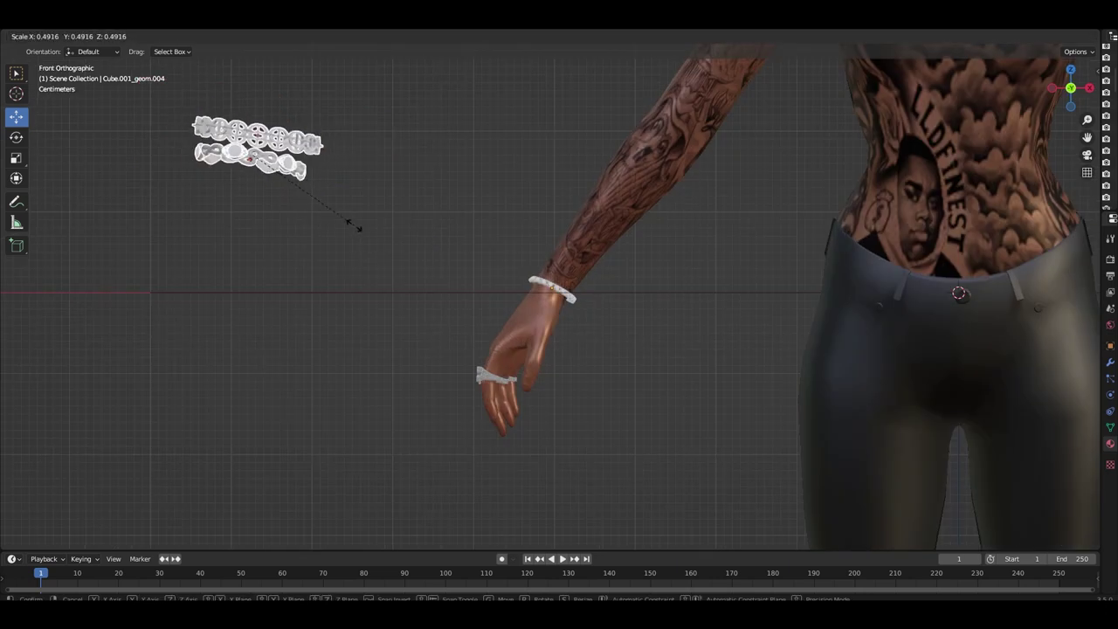
pyautogui.click(339, 189)
pyautogui.press('g')
pyautogui.click(652, 308)
pyautogui.press('r')
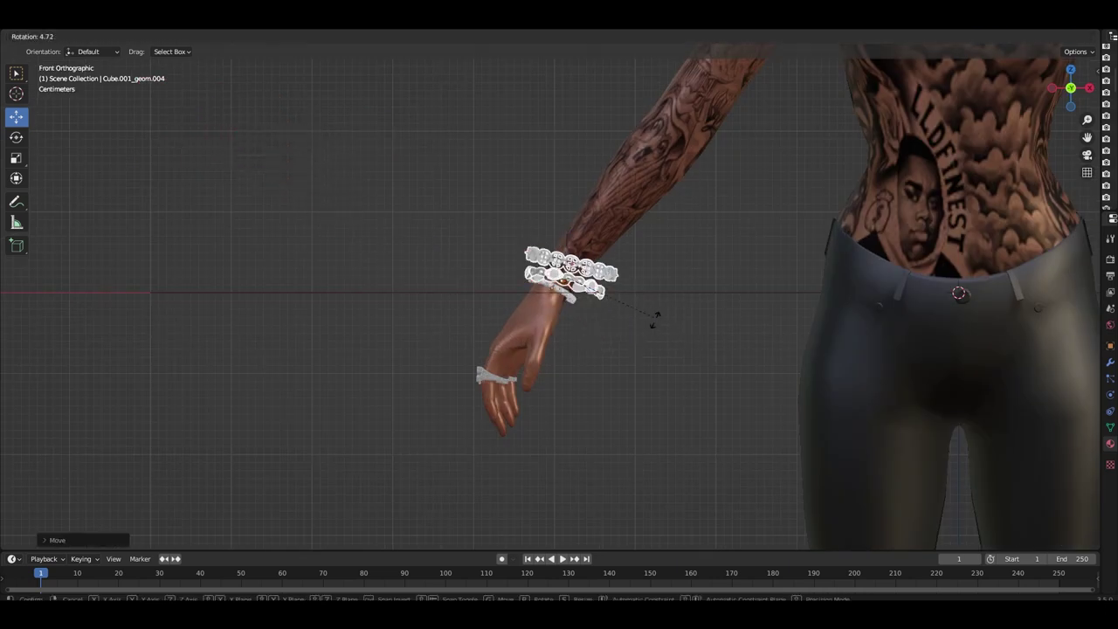
pyautogui.scroll(5, 684, 369)
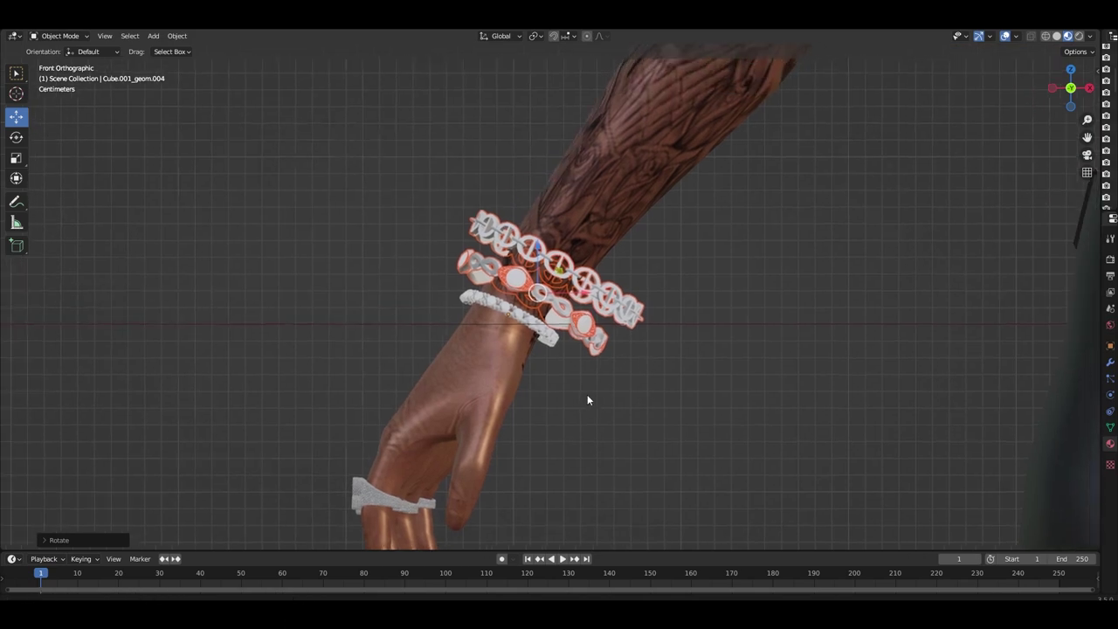
pyautogui.scroll(2, 587, 394)
pyautogui.press('r')
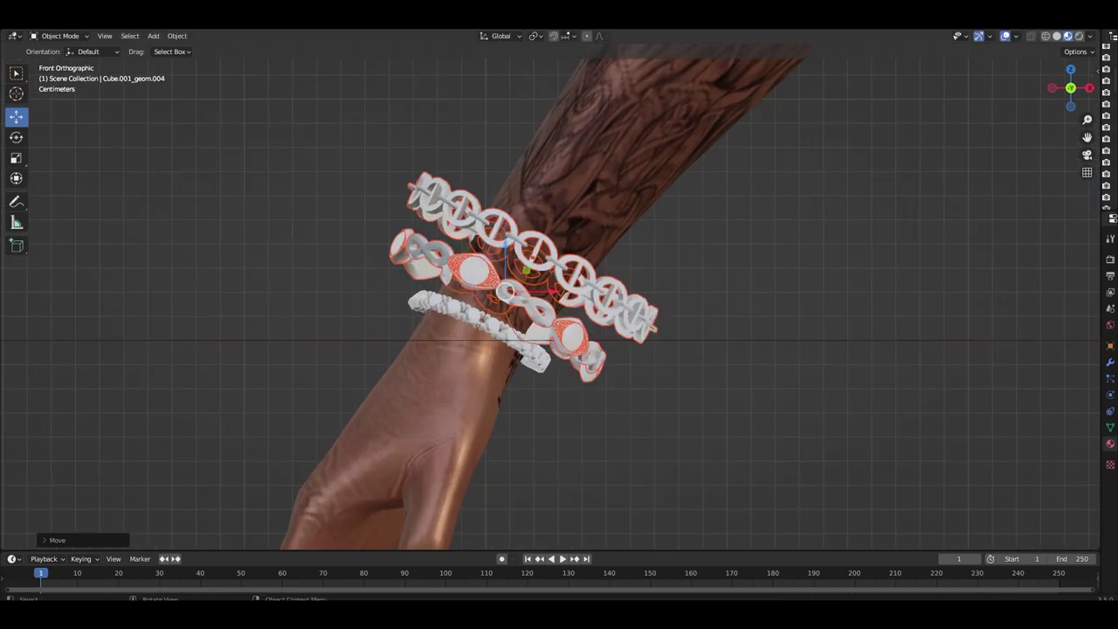
pyautogui.click(618, 398)
# - Shrink the chain bracelets further, then reposition and re-tilt them above the beaded bracelet
pyautogui.press('s')
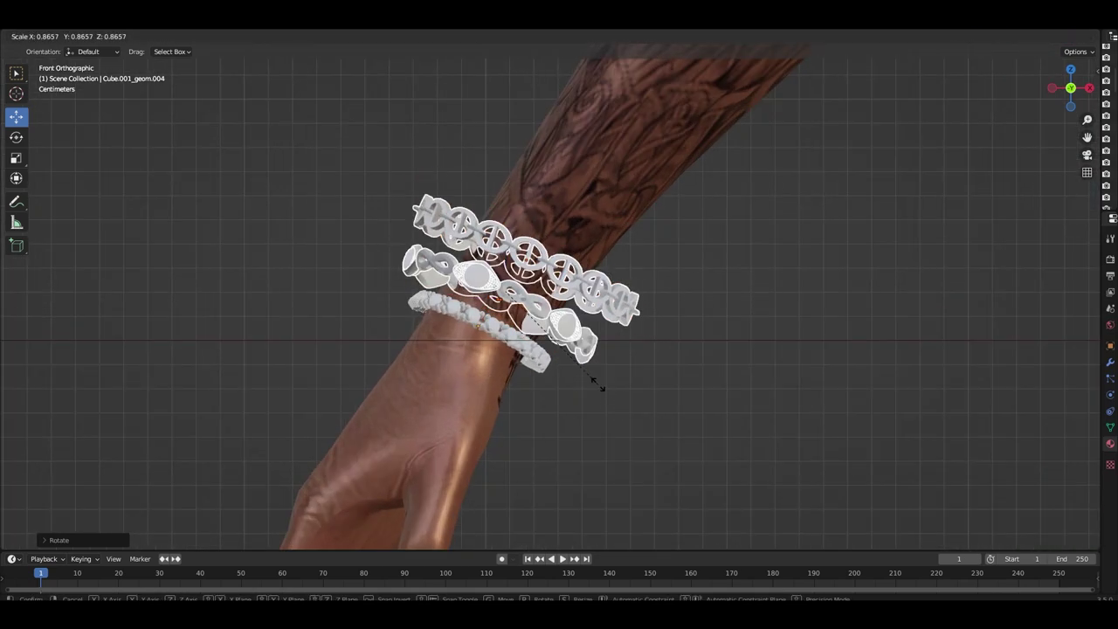
pyautogui.click(589, 387)
pyautogui.press('g')
pyautogui.click(588, 395)
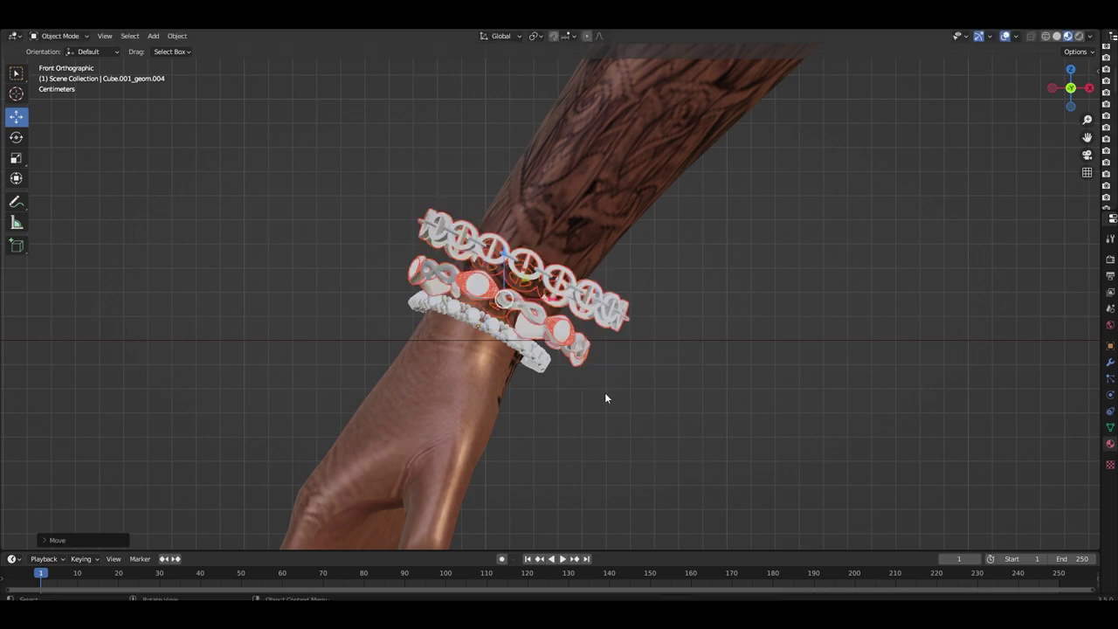
pyautogui.press('r')
pyautogui.click(607, 397)
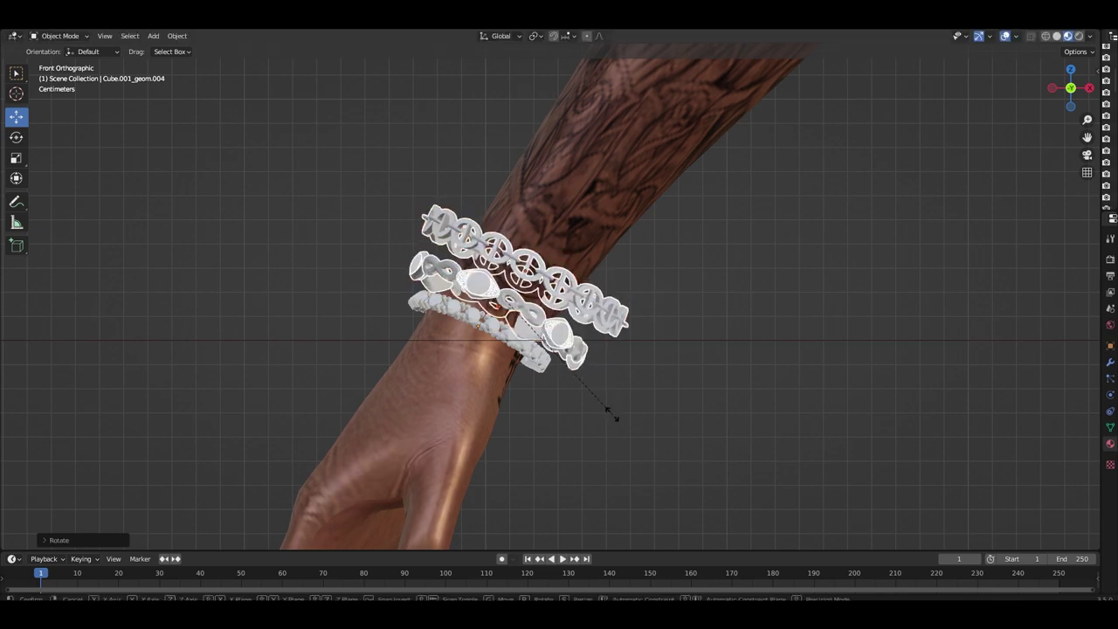
# - Fine-tune the chain bracelets' size, position and rotation, then orbit into perspective
pyautogui.press('s')
pyautogui.click(595, 393)
pyautogui.press('g')
pyautogui.click(594, 397)
pyautogui.press('r')
pyautogui.click(606, 402)
pyautogui.moveTo(605, 398)
pyautogui.mouseDown(button='middle')
pyautogui.moveTo(719, 401)
pyautogui.moveTo(552, 373)
pyautogui.moveTo(520, 329)
pyautogui.mouseUp(button='middle')
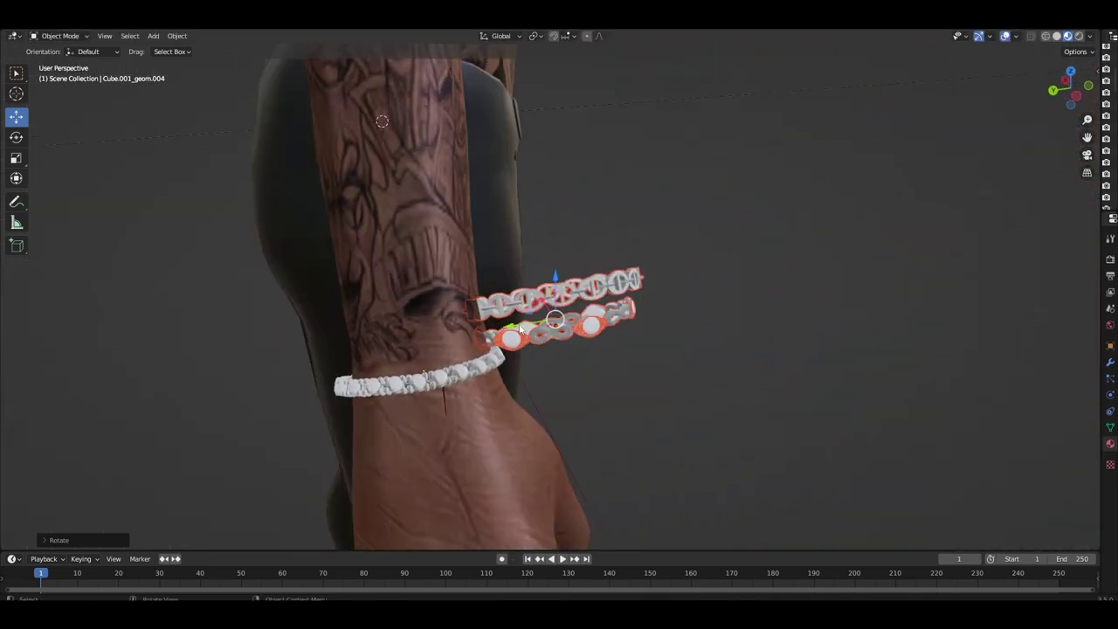
# - Move the bracelets along the Y axis onto the wrist and check the fit from below
pyautogui.press('g')
pyautogui.press('y')
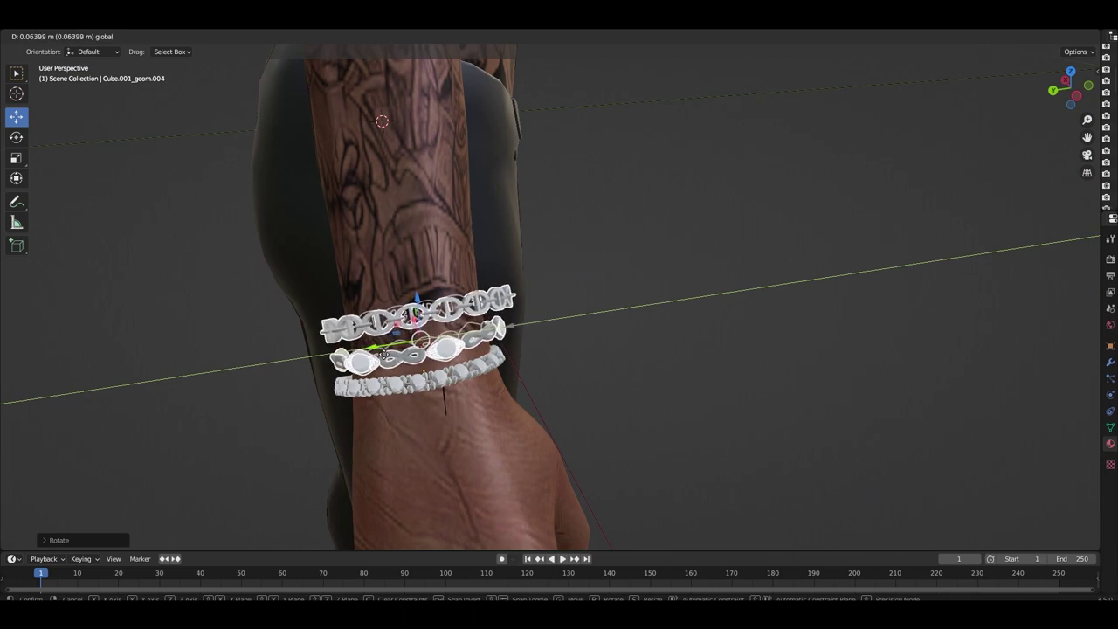
pyautogui.click(386, 359)
pyautogui.moveTo(386, 358)
pyautogui.mouseDown(button='middle')
pyautogui.moveTo(555, 332)
pyautogui.moveTo(648, 352)
pyautogui.moveTo(739, 338)
pyautogui.moveTo(618, 329)
pyautogui.mouseUp(button='middle')
pyautogui.moveTo(752, 287)
pyautogui.mouseDown(button='middle')
pyautogui.moveTo(718, 279)
pyautogui.moveTo(654, 297)
pyautogui.moveTo(693, 322)
pyautogui.moveTo(726, 324)
pyautogui.moveTo(731, 306)
pyautogui.moveTo(648, 284)
pyautogui.moveTo(637, 313)
pyautogui.mouseUp(button='middle')
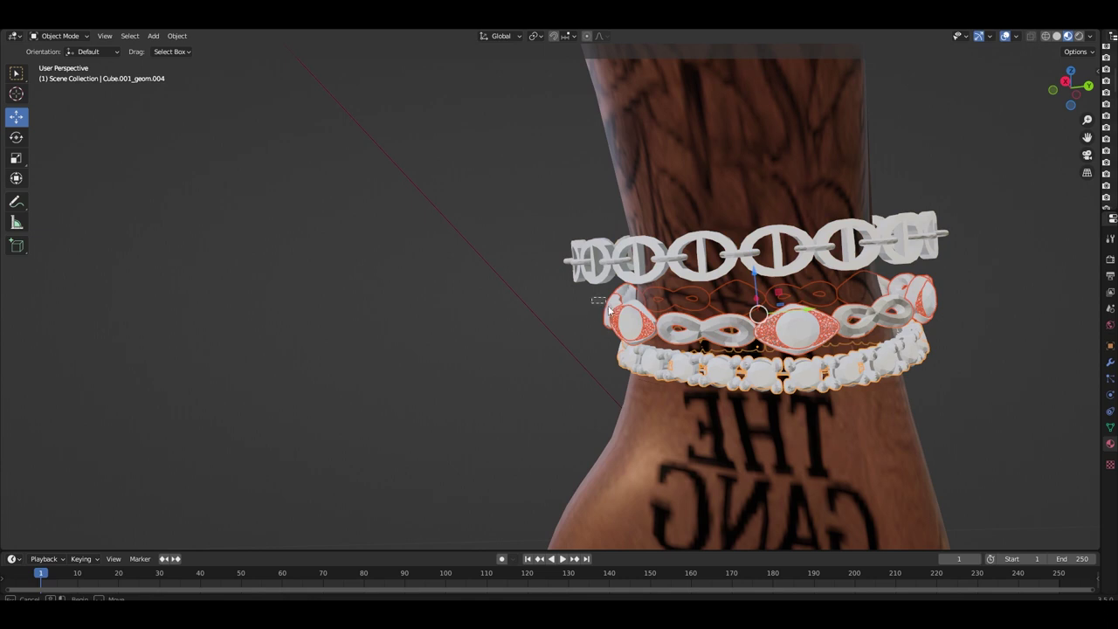
pyautogui.moveTo(829, 370)
pyautogui.mouseDown(button='middle')
pyautogui.moveTo(822, 441)
pyautogui.moveTo(869, 412)
pyautogui.moveTo(818, 419)
pyautogui.mouseUp(button='middle')
# - Resize, rotate and slightly lower the middle bracelet so it fits around the wrist
pyautogui.press('s')
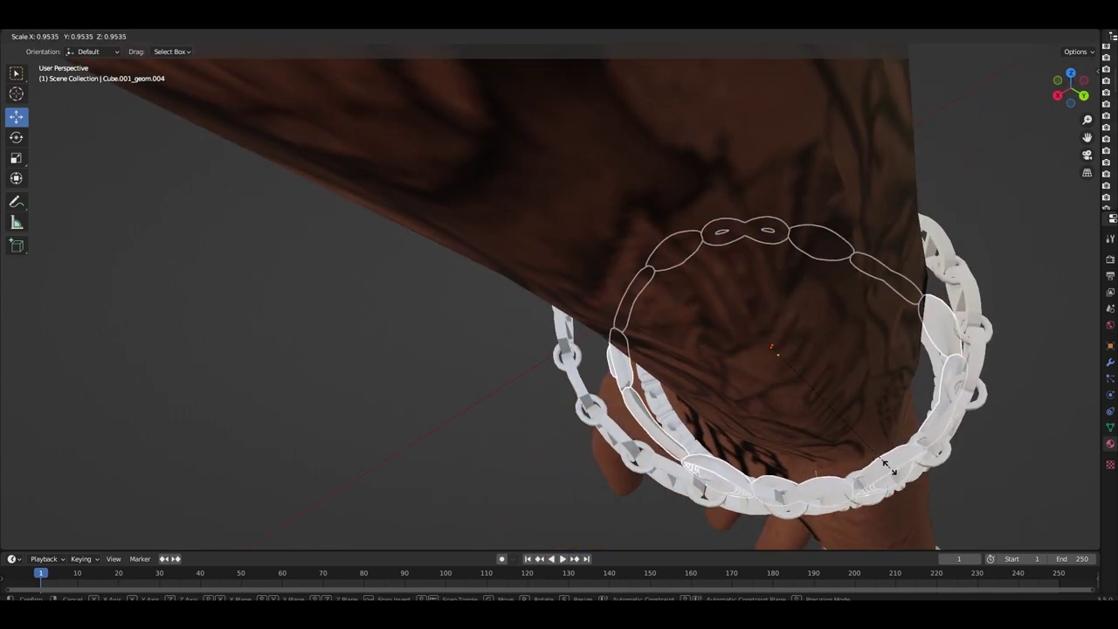
pyautogui.click(881, 461)
pyautogui.moveTo(880, 461)
pyautogui.mouseDown(button='middle')
pyautogui.moveTo(772, 421)
pyautogui.moveTo(706, 427)
pyautogui.moveTo(434, 353)
pyautogui.mouseUp(button='middle')
pyautogui.press('s')
pyautogui.click(470, 374)
pyautogui.scroll(-2, 486, 363)
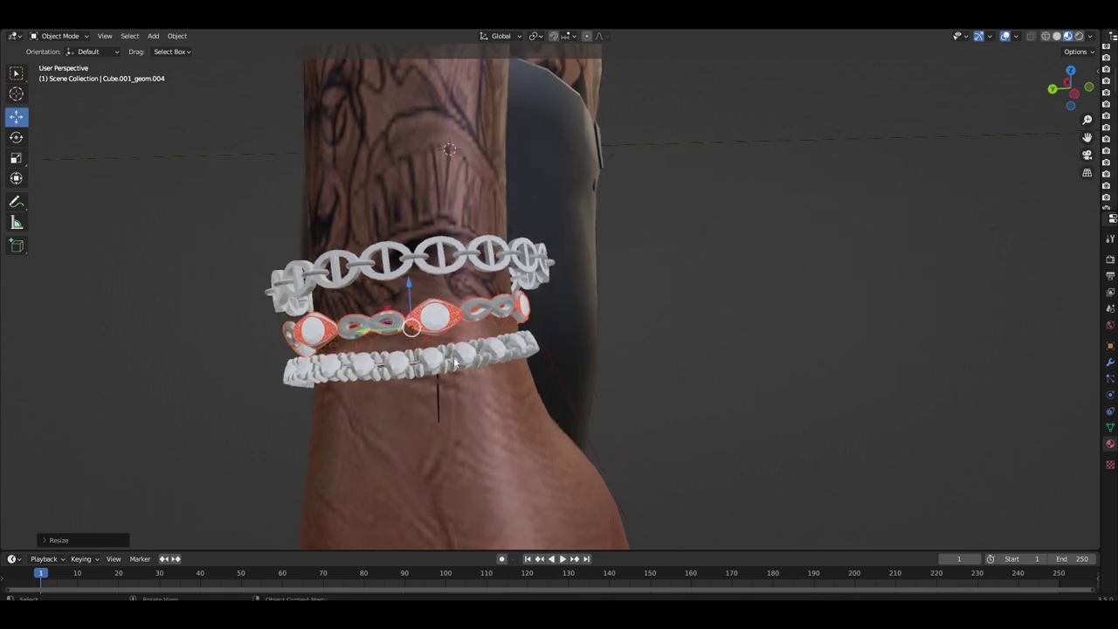
pyautogui.press('r')
pyautogui.click(486, 391)
pyautogui.moveTo(413, 330); pyautogui.dragTo(411, 340)
pyautogui.moveTo(411, 340)
pyautogui.mouseDown(button='middle')
pyautogui.moveTo(175, 312)
pyautogui.moveTo(407, 259)
pyautogui.moveTo(337, 267)
pyautogui.mouseUp(button='middle')
pyautogui.moveTo(570, 264)
pyautogui.mouseDown(button='middle')
pyautogui.moveTo(627, 299)
pyautogui.moveTo(786, 357)
pyautogui.mouseUp(button='middle')
# - Shrink the upper bracelet and reposition it closer to the wrist
pyautogui.press('s')
pyautogui.click(775, 344)
pyautogui.press('g')
pyautogui.click(780, 354)
pyautogui.press('g')
pyautogui.click(779, 355)
# - Nudge the chain bracelet closer to the others with several small moves
pyautogui.moveTo(779, 355); pyautogui.dragTo(677, 327, button='middle')
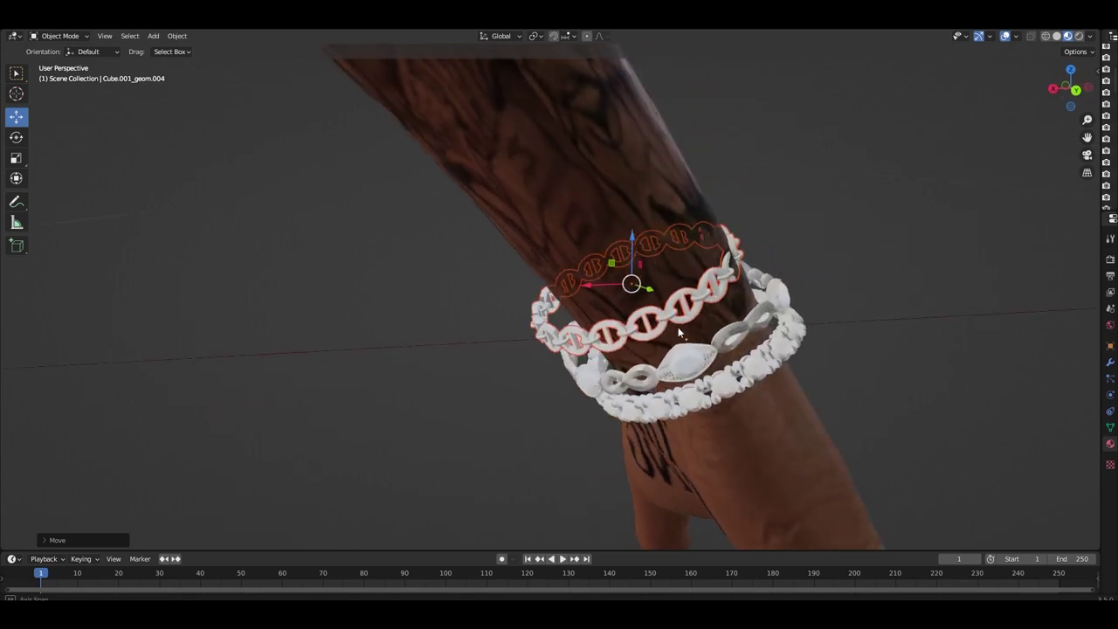
pyautogui.press('g')
pyautogui.click(695, 333)
pyautogui.press('g')
pyautogui.click(697, 339)
pyautogui.moveTo(697, 333); pyautogui.dragTo(576, 377, button='middle')
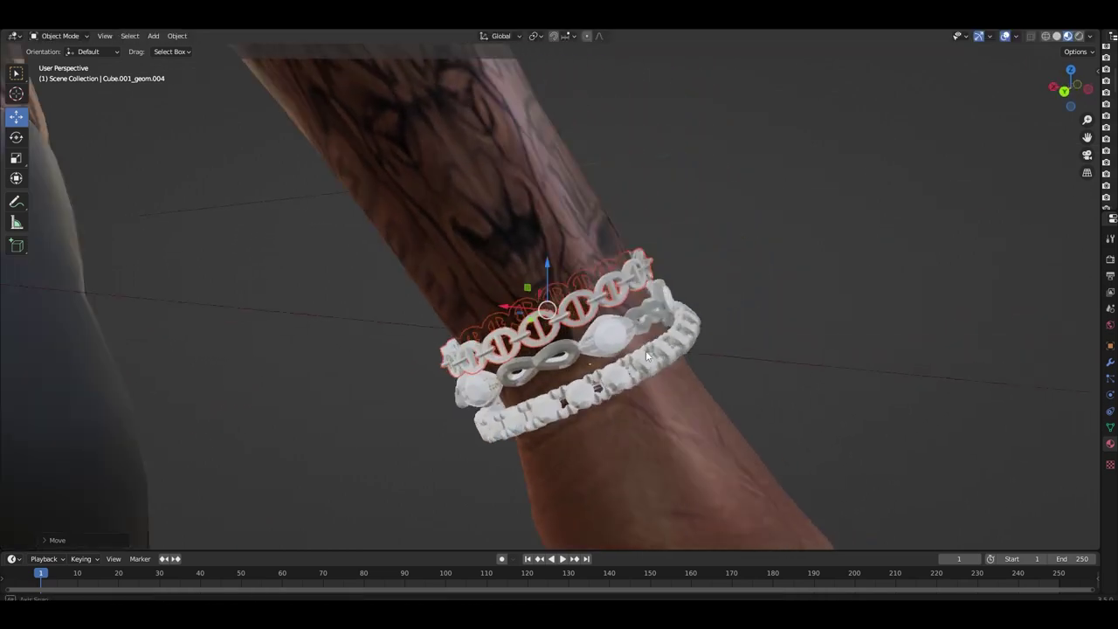
pyautogui.press('g')
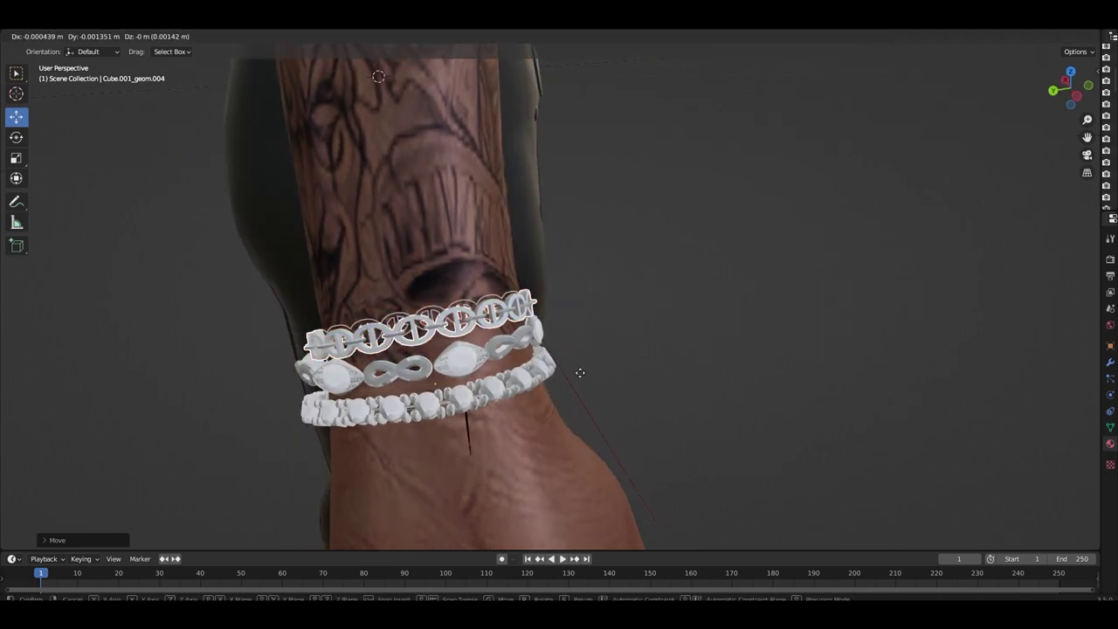
pyautogui.click(580, 373)
# - Keep adjusting the chain bracelet until all three bracelets stack tightly on the wrist
pyautogui.moveTo(580, 373)
pyautogui.mouseDown(button='middle')
pyautogui.moveTo(627, 404)
pyautogui.moveTo(818, 379)
pyautogui.moveTo(569, 379)
pyautogui.moveTo(522, 362)
pyautogui.moveTo(589, 367)
pyautogui.moveTo(447, 333)
pyautogui.moveTo(419, 341)
pyautogui.mouseUp(button='middle')
pyautogui.press('g')
pyautogui.click(627, 403)
pyautogui.press('g')
pyautogui.click(819, 380)
pyautogui.press('g')
pyautogui.click(818, 377)
pyautogui.press('g')
pyautogui.click(569, 378)
# - Zoom out to inspect the whole figure, then box-select the lower and middle bracelets
pyautogui.scroll(-3, 389, 181)
pyautogui.moveTo(415, 183)
pyautogui.mouseDown(button='middle')
pyautogui.moveTo(540, 207)
pyautogui.moveTo(623, 239)
pyautogui.moveTo(634, 270)
pyautogui.moveTo(591, 282)
pyautogui.moveTo(691, 292)
pyautogui.moveTo(572, 324)
pyautogui.moveTo(649, 255)
pyautogui.moveTo(633, 307)
pyautogui.mouseUp(button='middle')
pyautogui.scroll(-3, 591, 282)
pyautogui.scroll(5, 691, 292)
pyautogui.scroll(3, 649, 254)
pyautogui.scroll(2, 649, 254)
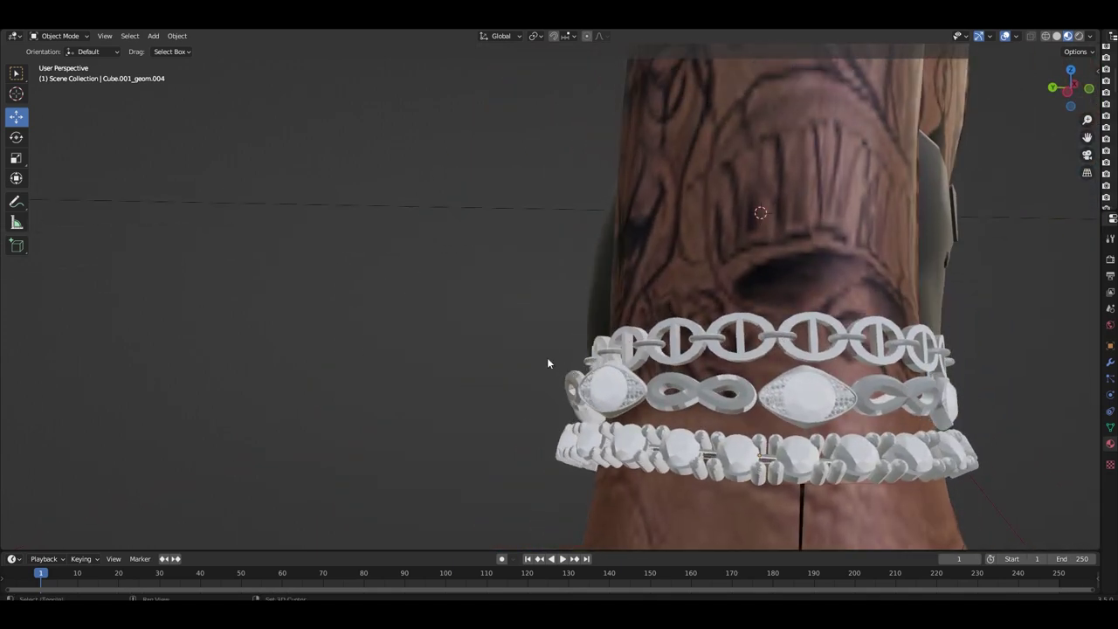
pyautogui.moveTo(548, 364); pyautogui.dragTo(395, 357, button='middle')
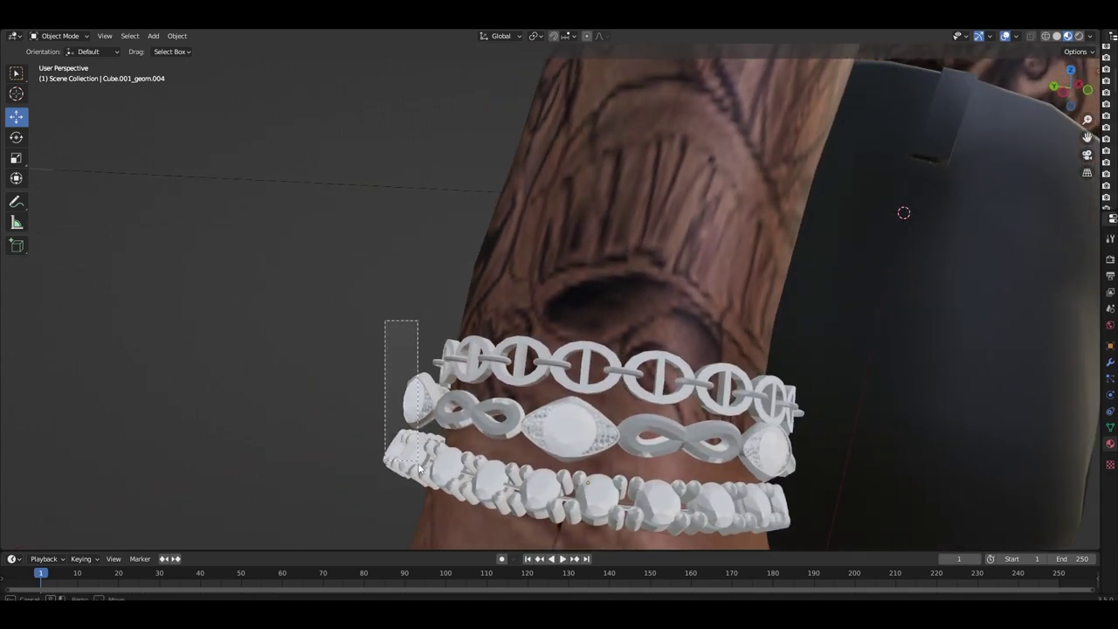
pyautogui.moveTo(385, 320); pyautogui.dragTo(418, 468)
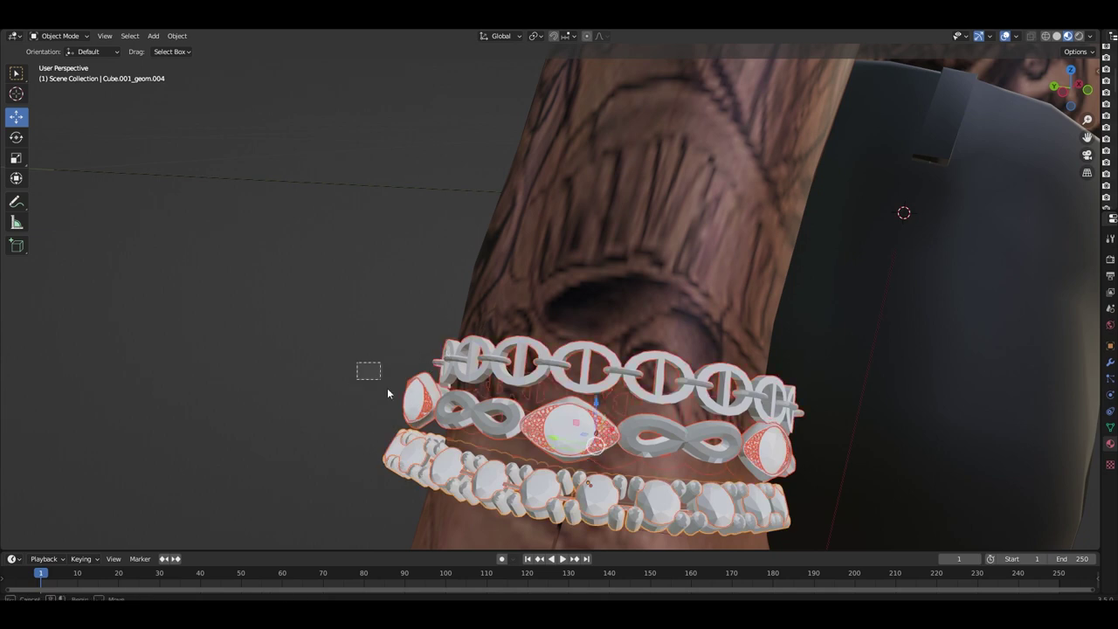
pyautogui.moveTo(464, 433)
pyautogui.mouseDown(button='middle')
pyautogui.moveTo(266, 433)
pyautogui.moveTo(579, 195)
pyautogui.moveTo(403, 218)
pyautogui.mouseUp(button='middle')
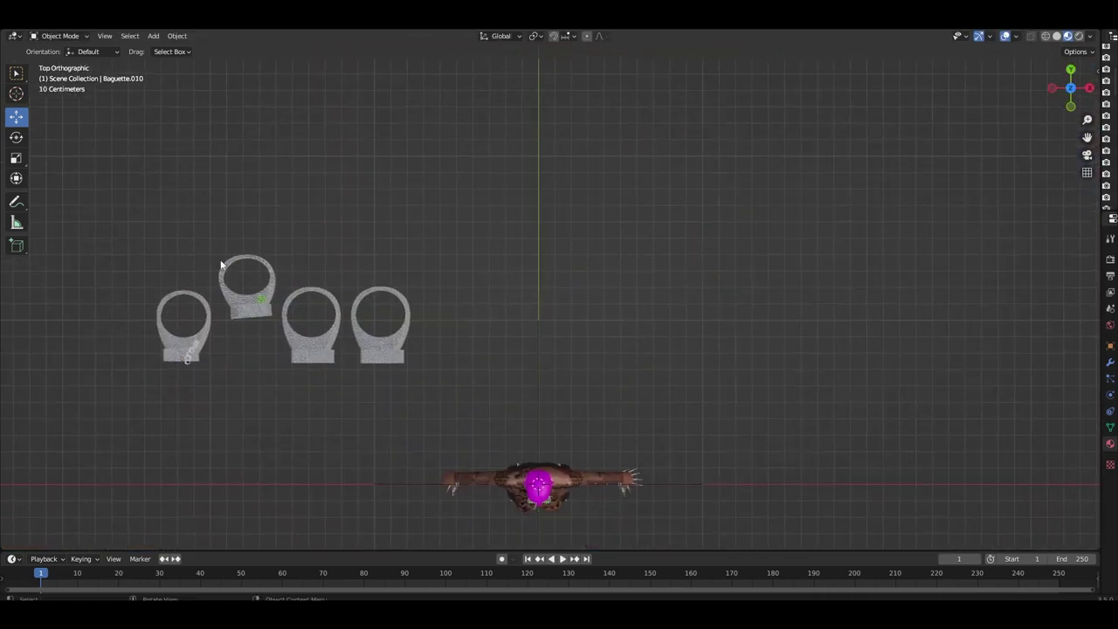
# - In top view, rotate the four JAZZ rings, restoring their selection after an accidental deselect
pyautogui.moveTo(213, 308)
pyautogui.mouseDown(button='middle')
pyautogui.moveTo(229, 170)
pyautogui.moveTo(312, 169)
pyautogui.moveTo(272, 173)
pyautogui.mouseUp(button='middle')
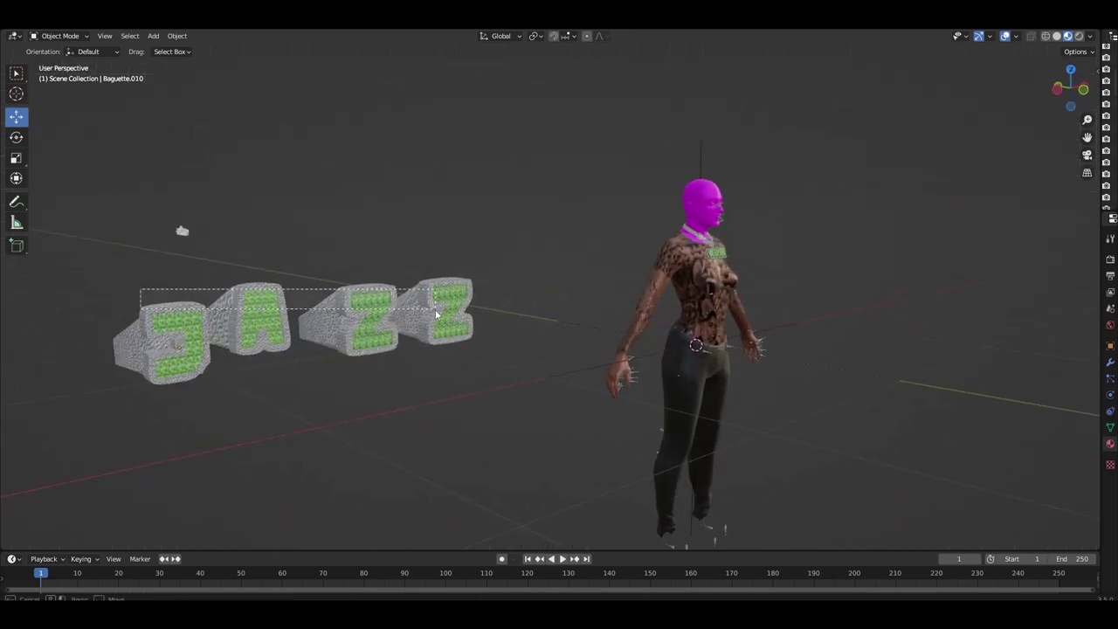
pyautogui.press('KP_7')
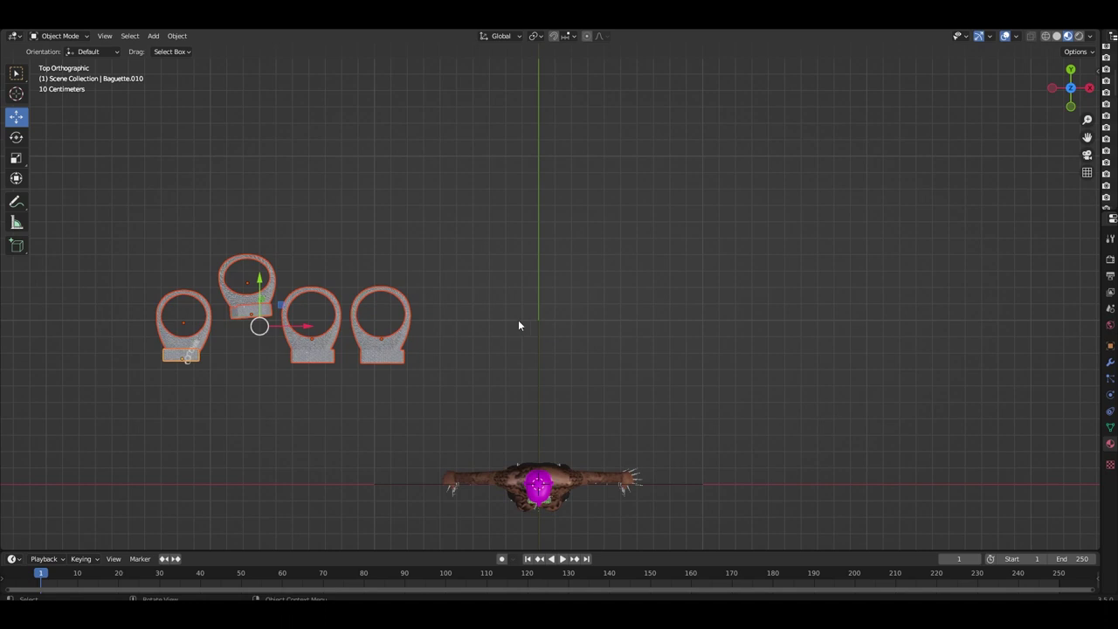
pyautogui.press('r')
pyautogui.click(278, 458)
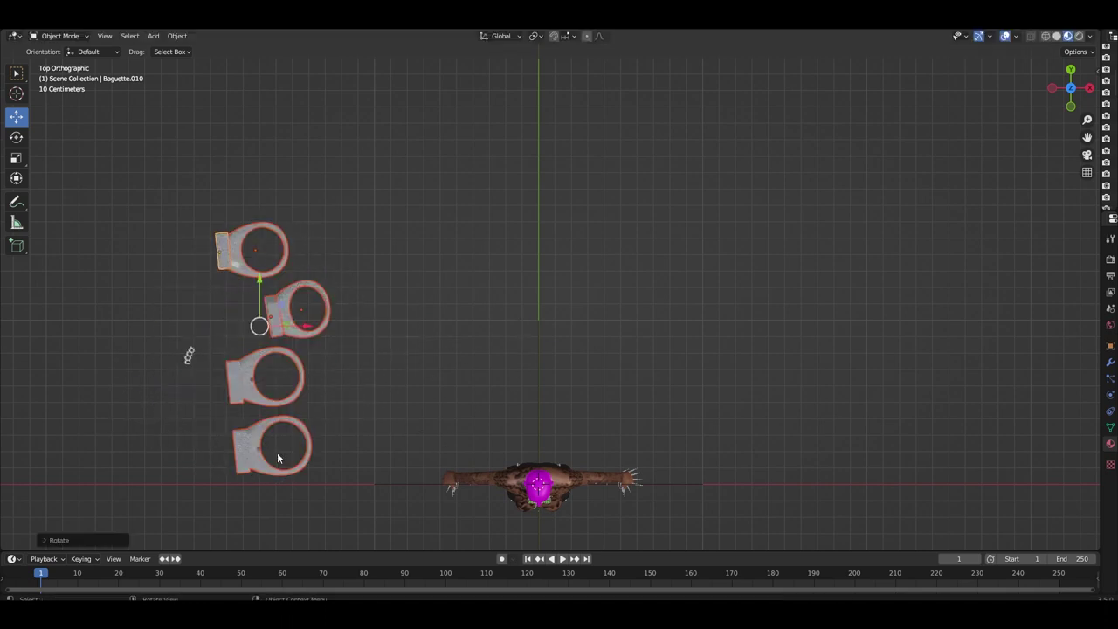
pyautogui.click(341, 424)
pyautogui.hotkey('ctrl', 'z')
pyautogui.moveTo(323, 431)
pyautogui.mouseDown(button='middle')
pyautogui.moveTo(460, 394)
pyautogui.moveTo(448, 348)
pyautogui.mouseUp(button='middle')
pyautogui.keyDown('shift'); pyautogui.moveTo(511, 373); pyautogui.dragTo(426, 312, button='middle'); pyautogui.keyUp('shift')
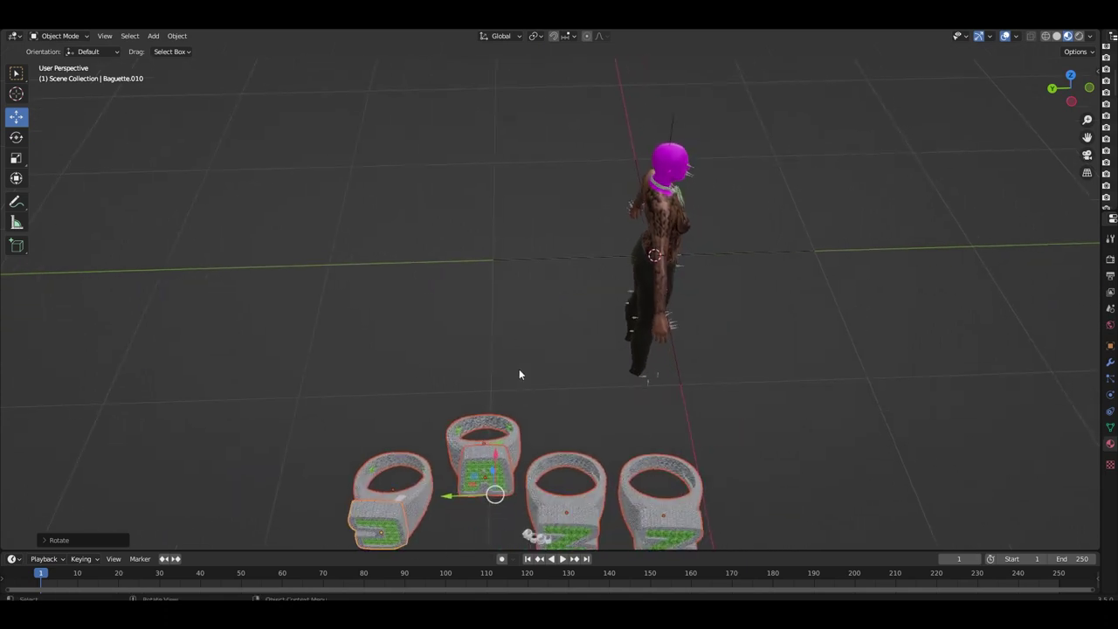
# - Rescale the rings and bring them toward the character's hand
pyautogui.press('s')
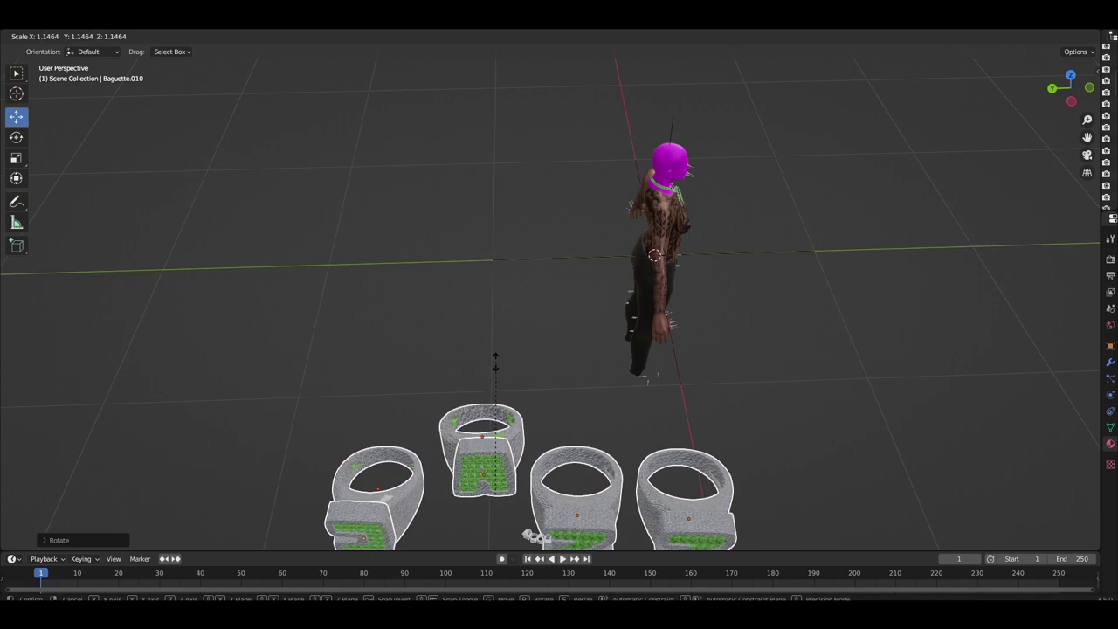
pyautogui.click(509, 373)
pyautogui.press('s')
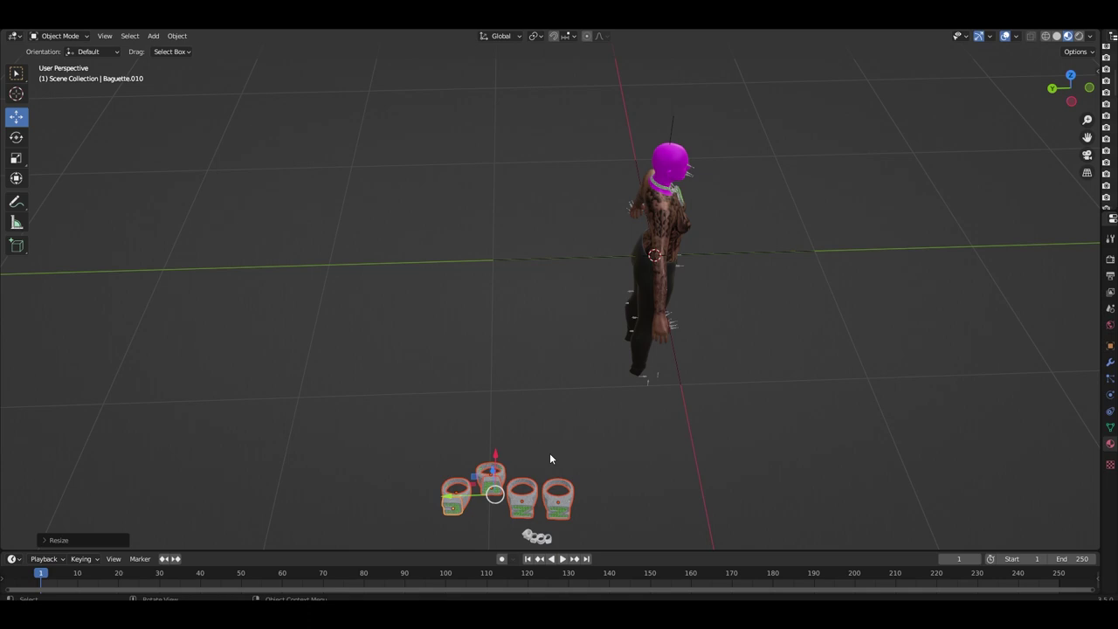
pyautogui.press('KP_1')
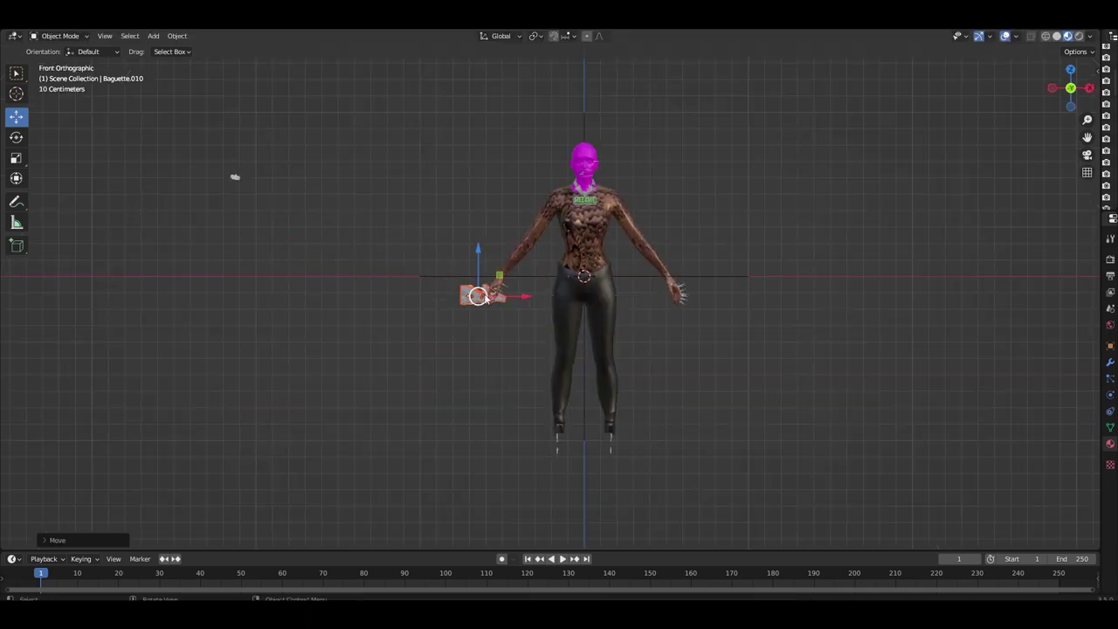
pyautogui.press('KP_7')
pyautogui.keyDown('shift'); pyautogui.moveTo(484, 293); pyautogui.dragTo(500, 184, button='middle'); pyautogui.keyUp('shift')
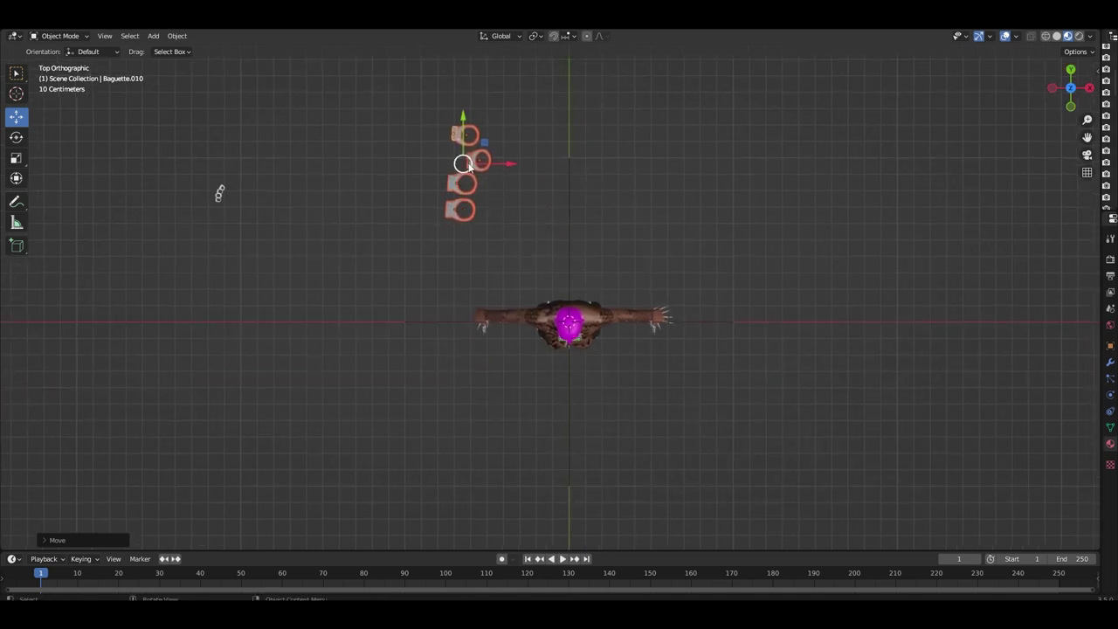
pyautogui.moveTo(469, 164); pyautogui.dragTo(437, 319)
pyautogui.scroll(5, 491, 322)
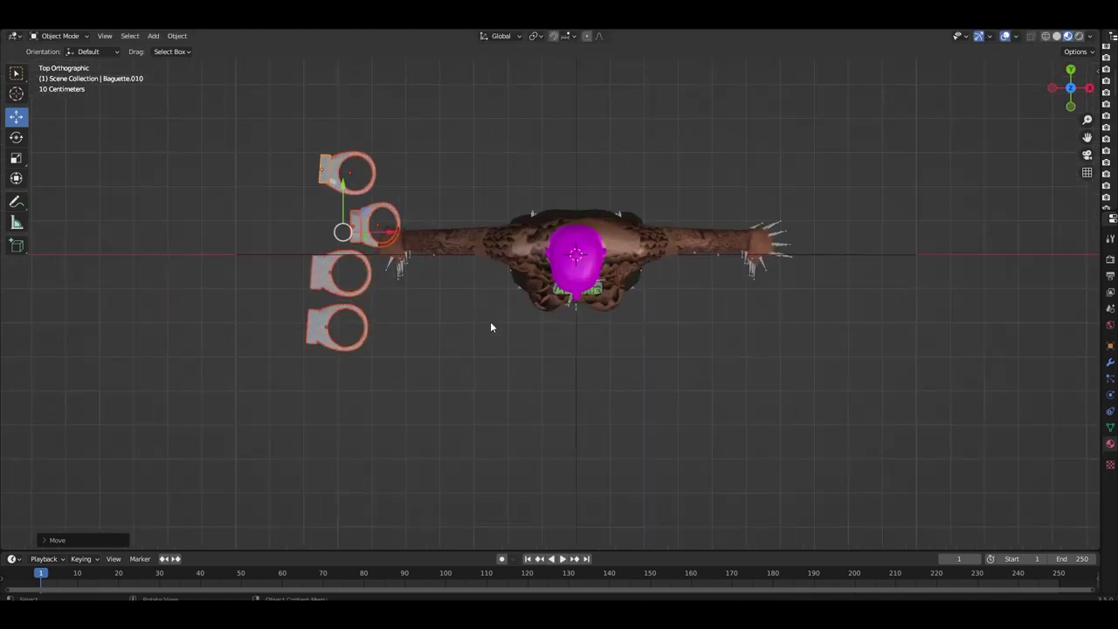
# - Shrink the rings further, place them beside the fingers, and check from front and right views
pyautogui.press('s')
pyautogui.click(325, 260)
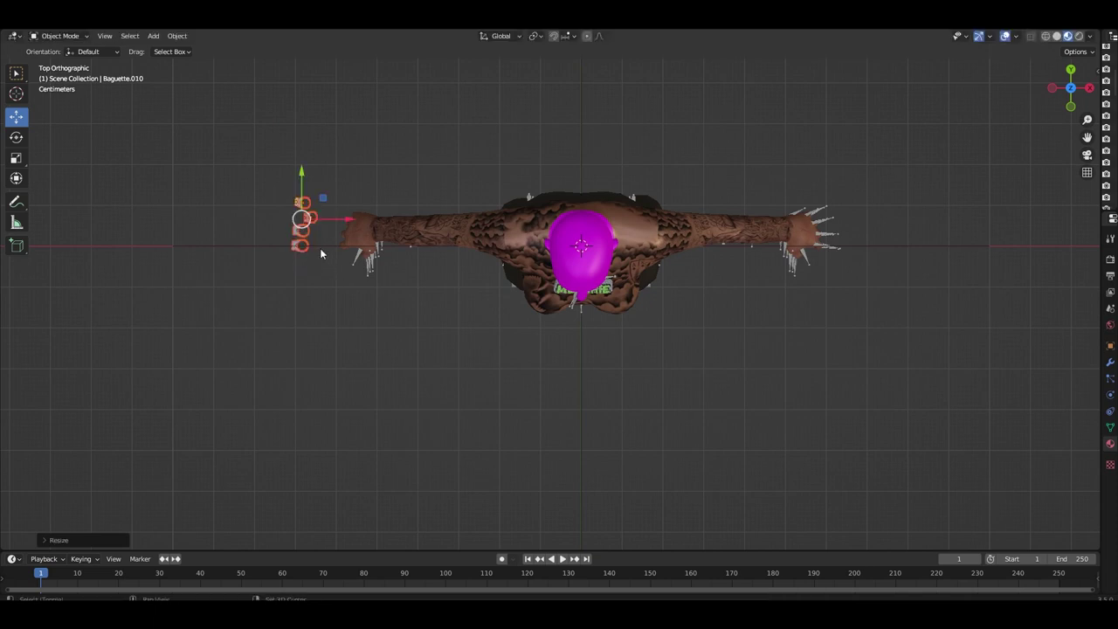
pyautogui.keyDown('shift'); pyautogui.moveTo(319, 248); pyautogui.dragTo(375, 259, button='middle'); pyautogui.keyUp('shift')
pyautogui.press('g')
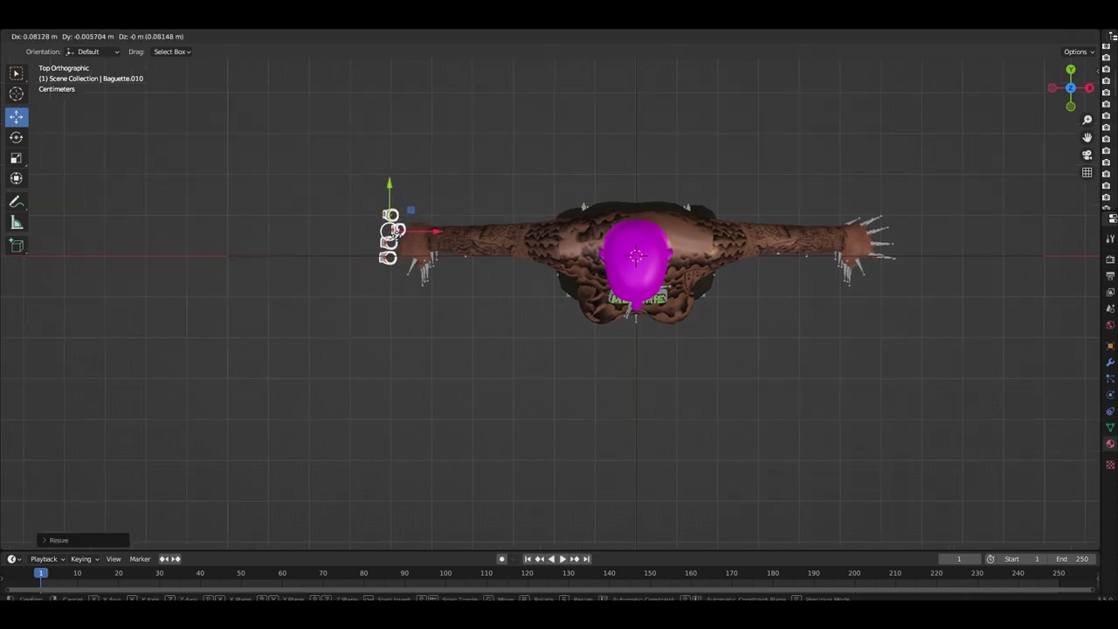
pyautogui.click(394, 243)
pyautogui.press('KP_1')
pyautogui.press('KP_3')
# - In left side view, scale the JAZZ rings down to finger size
pyautogui.press('ctrl+KP_3')
pyautogui.scroll(3, 453, 288)
pyautogui.scroll(3, 453, 288)
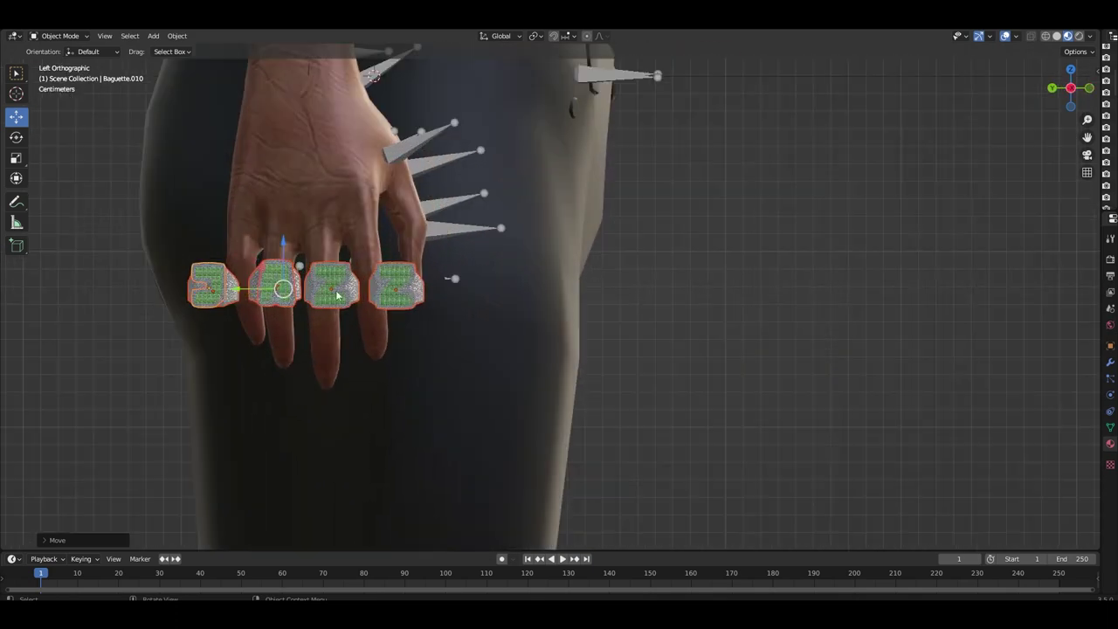
pyautogui.keyDown('shift'); pyautogui.moveTo(311, 297); pyautogui.dragTo(366, 287, button='middle'); pyautogui.keyUp('shift')
pyautogui.press('s')
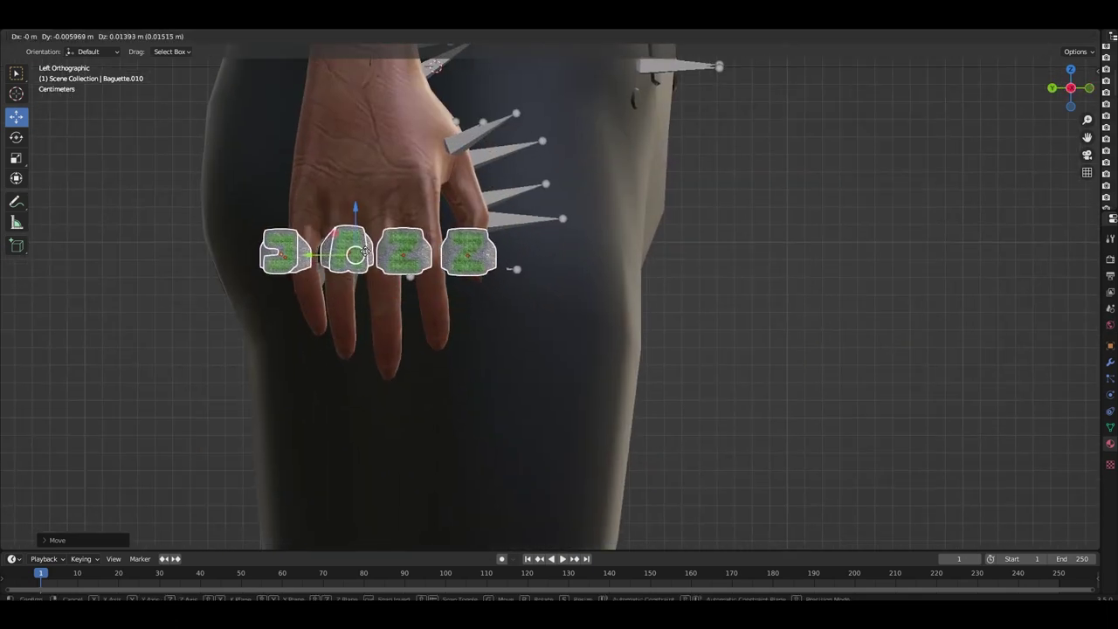
pyautogui.click(497, 265)
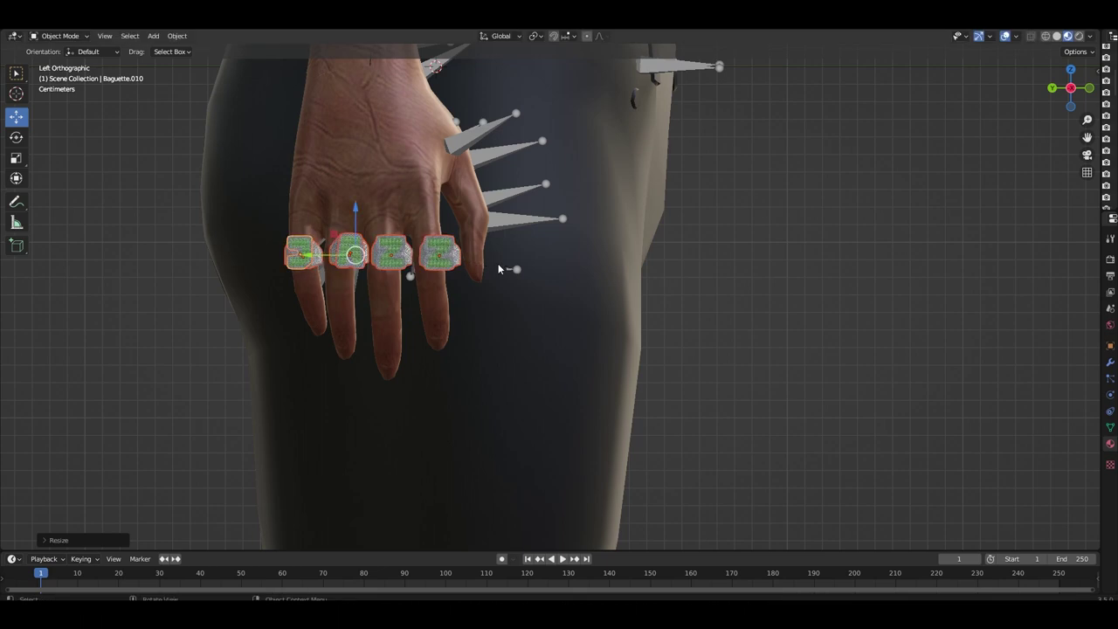
# - Slide the A ring sideways along the hand onto its finger
pyautogui.scroll(-5, 498, 268)
pyautogui.moveTo(653, 316)
pyautogui.mouseDown(button='middle')
pyautogui.moveTo(760, 326)
pyautogui.moveTo(635, 303)
pyautogui.mouseUp(button='middle')
pyautogui.scroll(5, 594, 310)
pyautogui.moveTo(537, 318)
pyautogui.mouseDown(button='middle')
pyautogui.moveTo(541, 304)
pyautogui.moveTo(333, 459)
pyautogui.moveTo(377, 444)
pyautogui.mouseUp(button='middle')
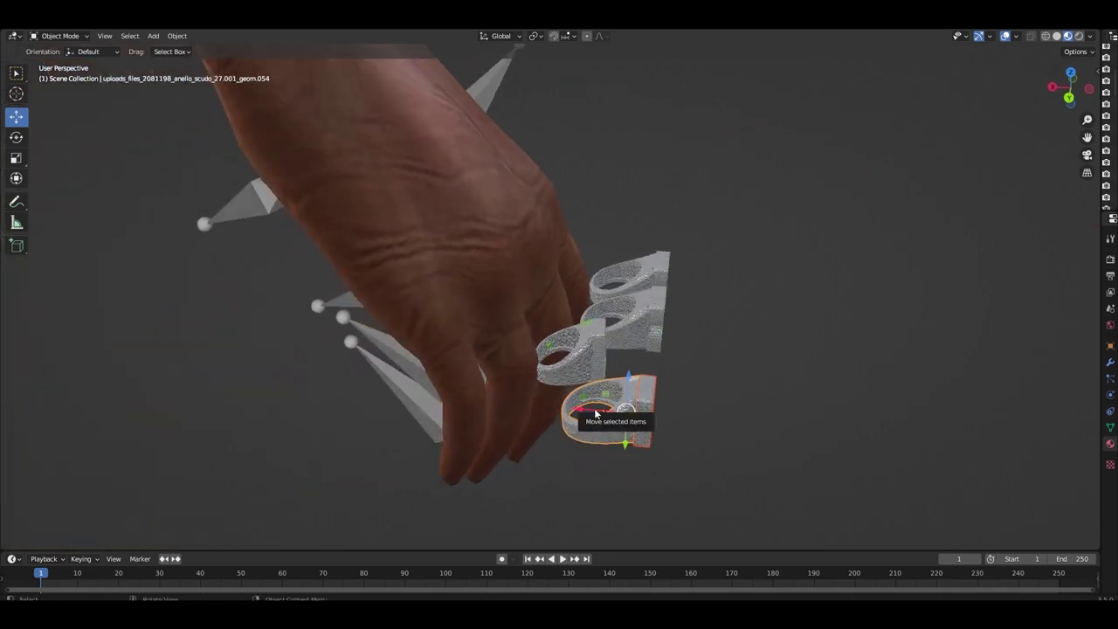
pyautogui.moveTo(596, 414); pyautogui.dragTo(476, 430)
pyautogui.moveTo(476, 430)
pyautogui.mouseDown(button='middle')
pyautogui.moveTo(350, 342)
pyautogui.moveTo(444, 412)
pyautogui.moveTo(524, 350)
pyautogui.moveTo(577, 393)
pyautogui.moveTo(535, 367)
pyautogui.mouseUp(button='middle')
pyautogui.moveTo(535, 367); pyautogui.dragTo(516, 368)
pyautogui.moveTo(515, 368)
pyautogui.mouseDown(button='middle')
pyautogui.moveTo(445, 301)
pyautogui.moveTo(522, 344)
pyautogui.mouseUp(button='middle')
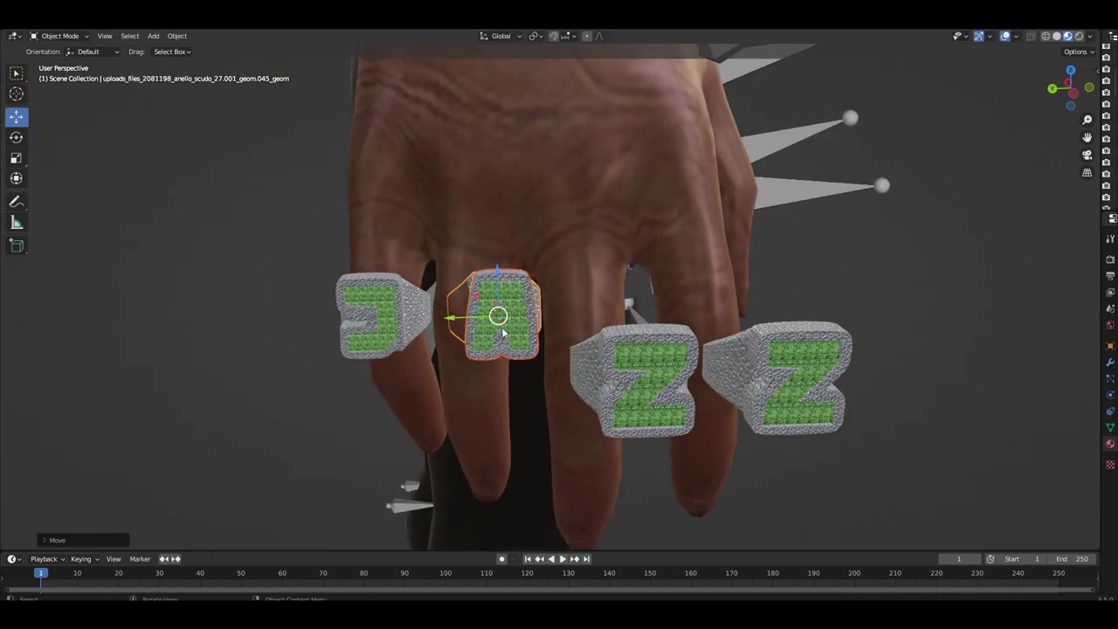
# - Drop the A ring onto its finger, rotate it about Z and reposition it
pyautogui.press('g')
pyautogui.click(516, 342)
pyautogui.moveTo(515, 342)
pyautogui.mouseDown(button='middle')
pyautogui.moveTo(524, 336)
pyautogui.moveTo(517, 342)
pyautogui.mouseUp(button='middle')
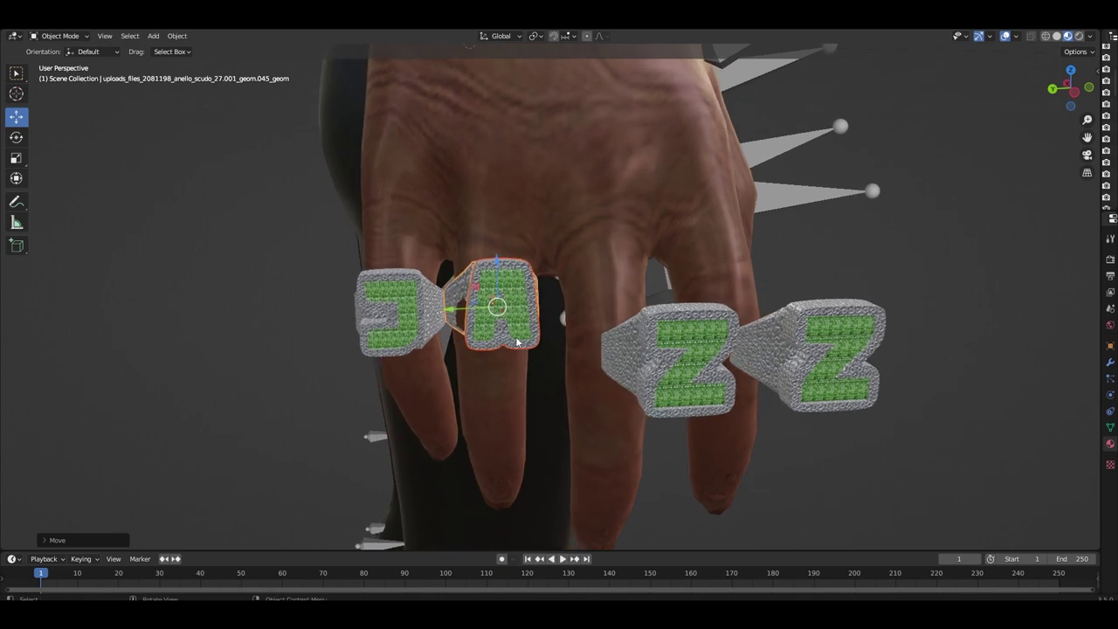
pyautogui.press('r')
pyautogui.press('z')
pyautogui.click(507, 347)
pyautogui.press('g')
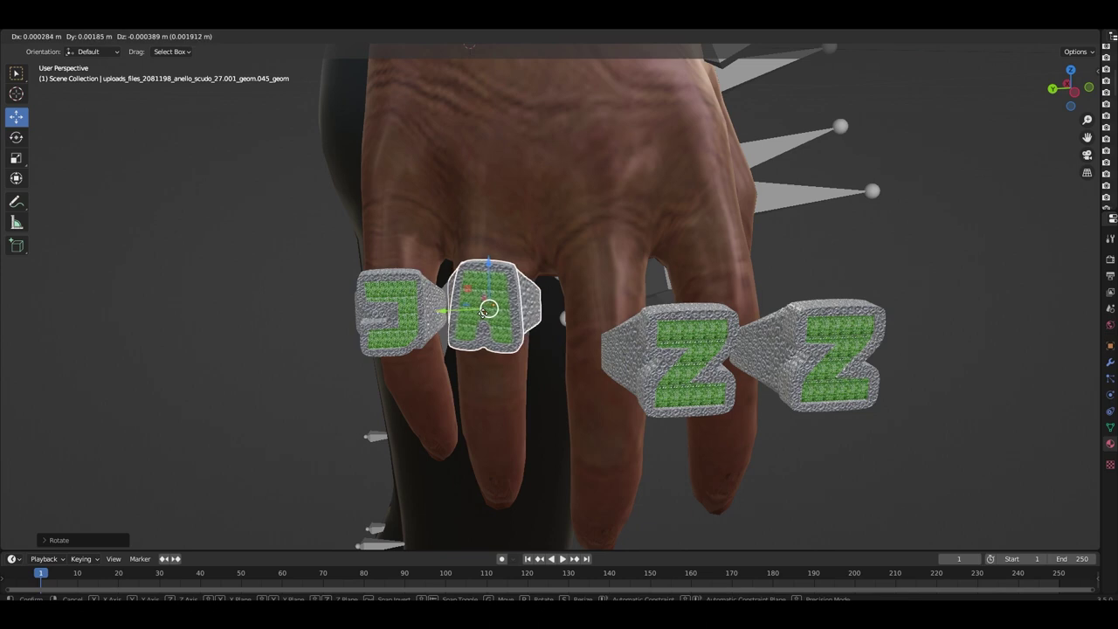
pyautogui.click(483, 311)
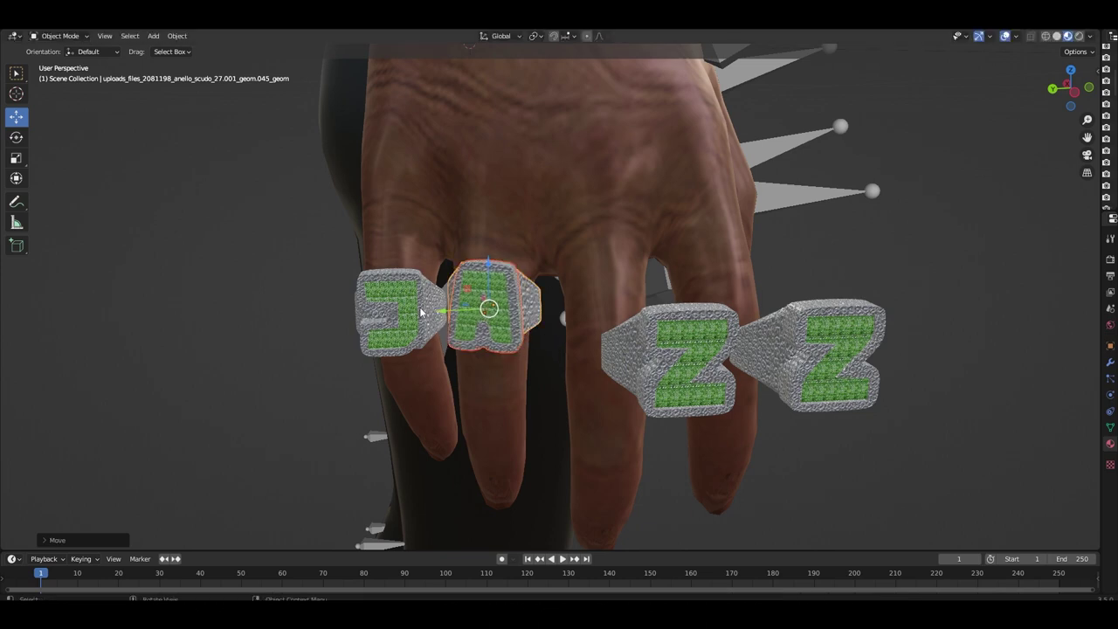
pyautogui.moveTo(421, 312); pyautogui.dragTo(504, 354, button='middle')
# - Rotate the J ring about Z and seat it on its finger beside the A ring
pyautogui.click(507, 415)
pyautogui.moveTo(508, 415)
pyautogui.mouseDown(button='middle')
pyautogui.moveTo(569, 417)
pyautogui.moveTo(533, 407)
pyautogui.moveTo(518, 352)
pyautogui.moveTo(482, 314)
pyautogui.moveTo(503, 328)
pyautogui.mouseUp(button='middle')
pyautogui.press('g')
pyautogui.press('r')
pyautogui.press('z')
pyautogui.click(539, 437)
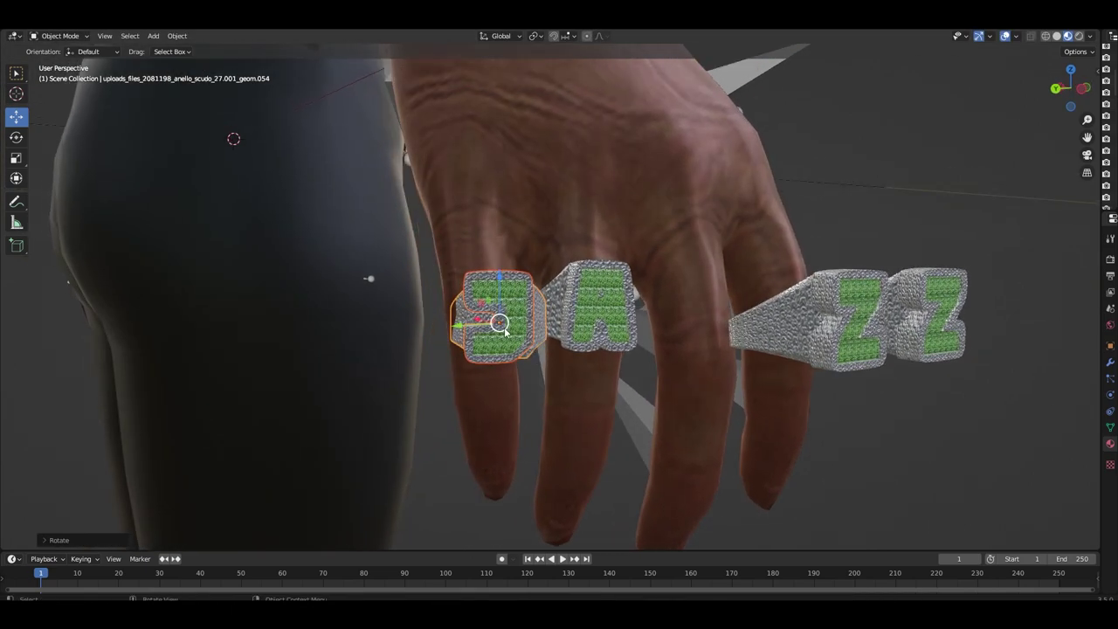
pyautogui.press('g')
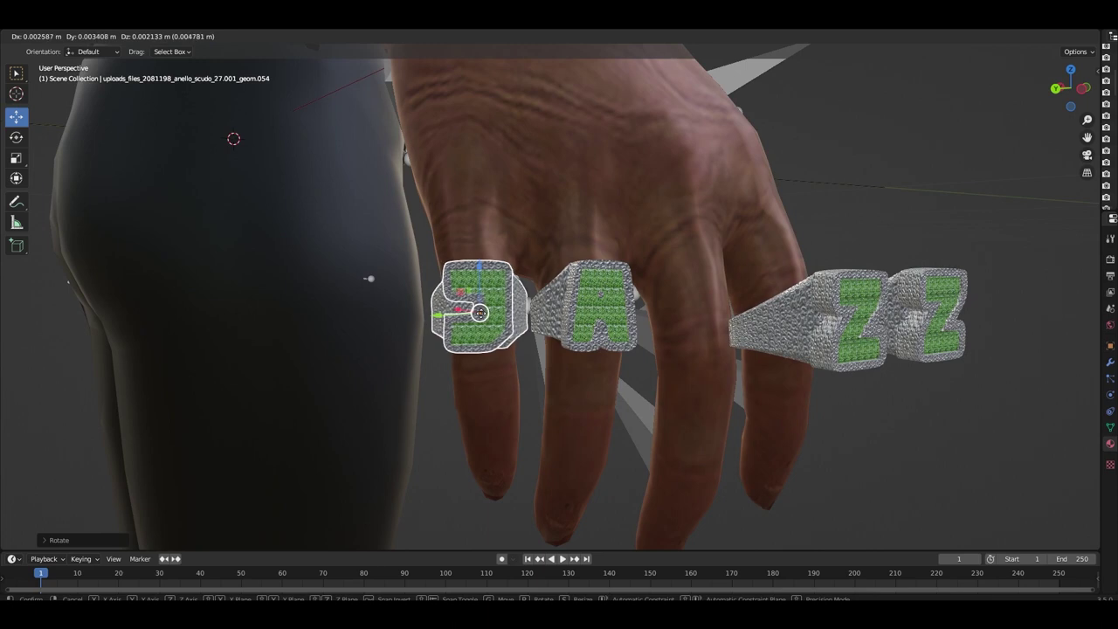
pyautogui.click(494, 334)
pyautogui.scroll(-2, 495, 334)
pyautogui.moveTo(495, 334)
pyautogui.mouseDown(button='middle')
pyautogui.moveTo(518, 369)
pyautogui.moveTo(455, 373)
pyautogui.moveTo(563, 334)
pyautogui.moveTo(589, 376)
pyautogui.moveTo(642, 408)
pyautogui.mouseUp(button='middle')
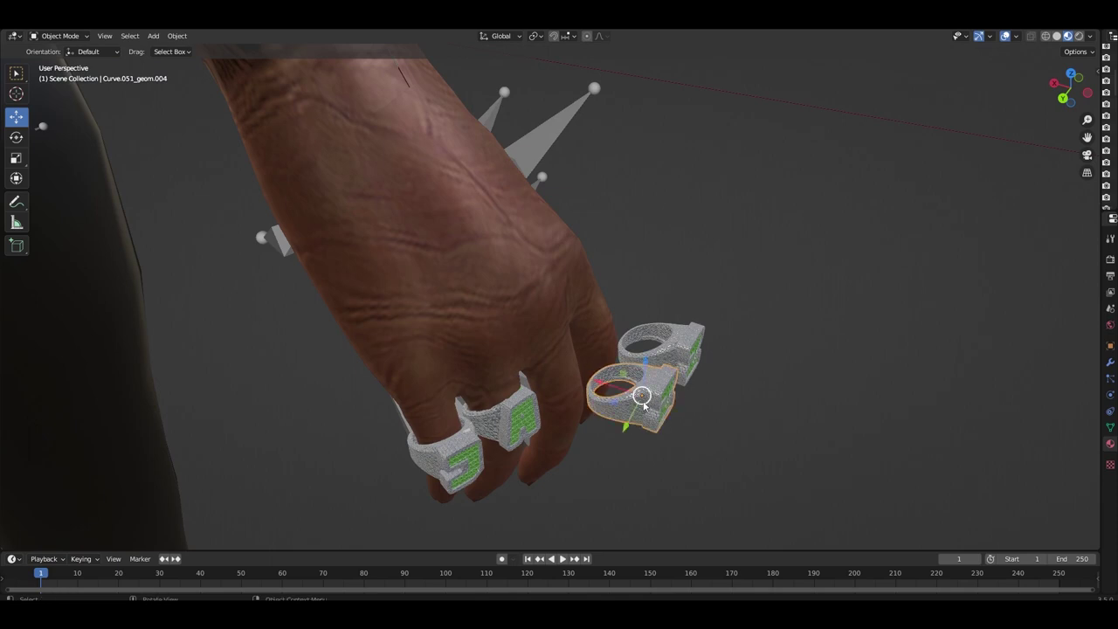
# - Move the first Z ring over its finger and rotate it to fit
pyautogui.press('g')
pyautogui.click(570, 391)
pyautogui.moveTo(570, 391); pyautogui.dragTo(474, 332, button='middle')
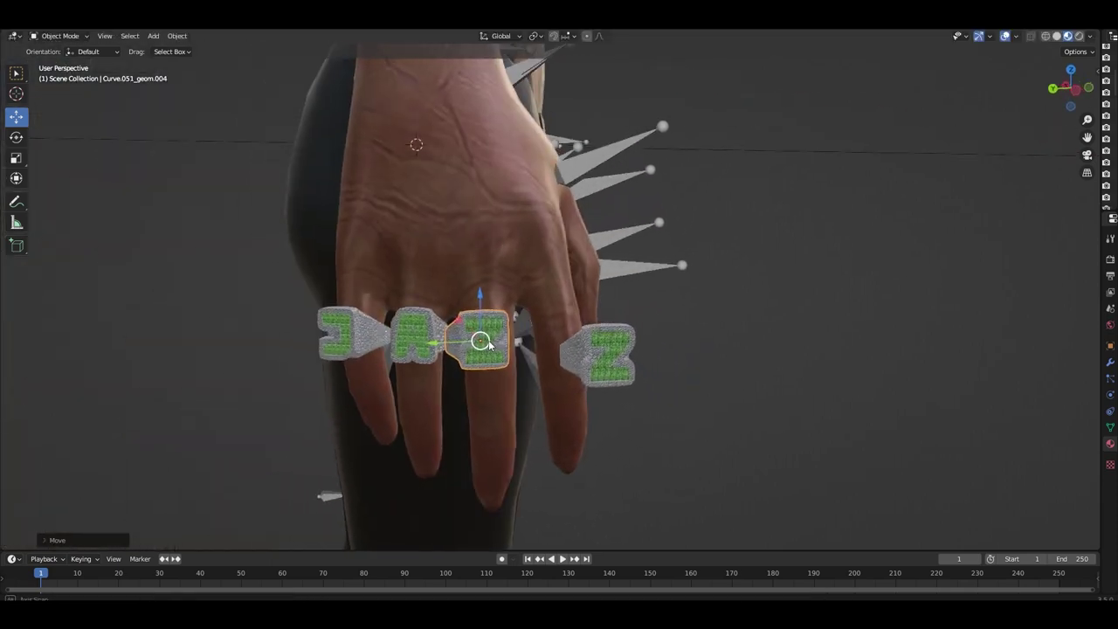
pyautogui.moveTo(474, 332); pyautogui.dragTo(496, 335)
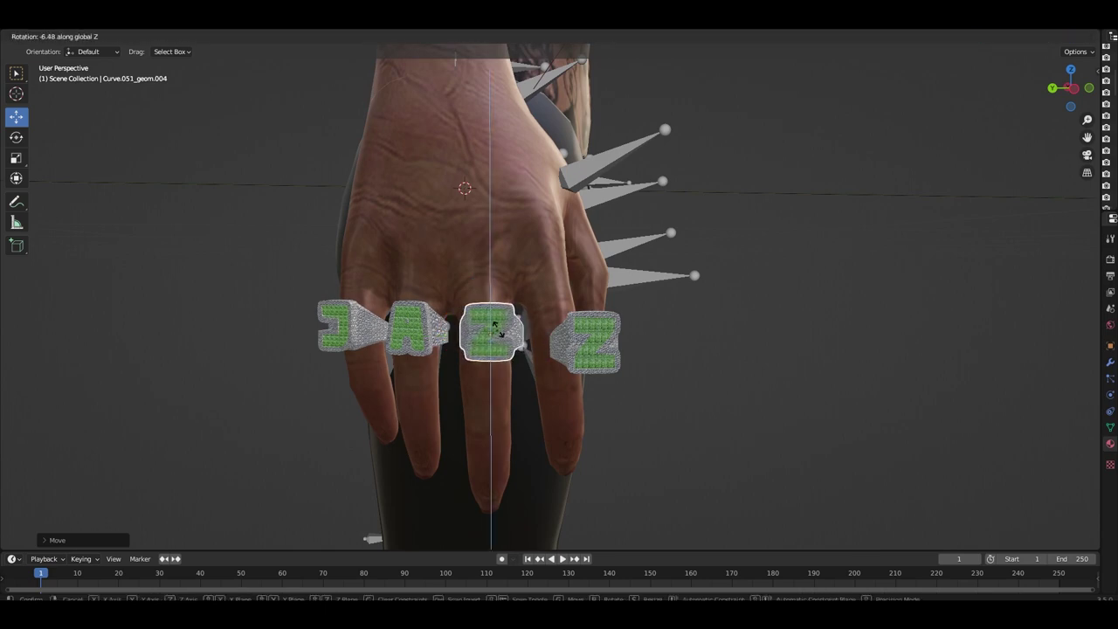
pyautogui.click(498, 334)
pyautogui.press('r')
pyautogui.click(559, 359)
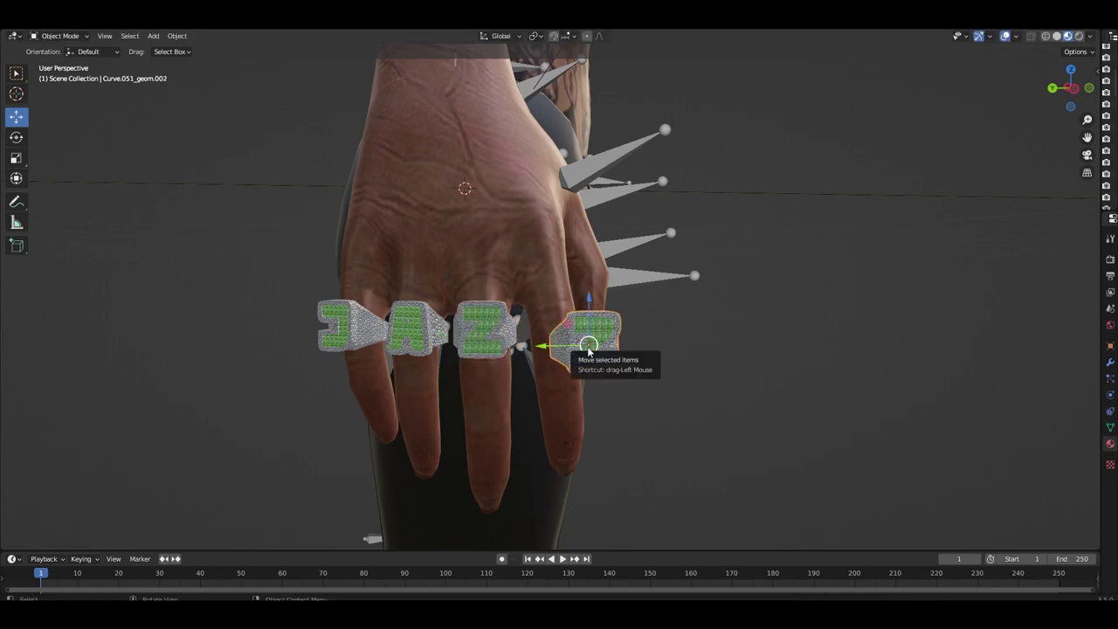
# - Shift the last Z ring along the X axis onto its finger
pyautogui.moveTo(588, 350); pyautogui.dragTo(566, 342)
pyautogui.moveTo(567, 342); pyautogui.dragTo(429, 353, button='middle')
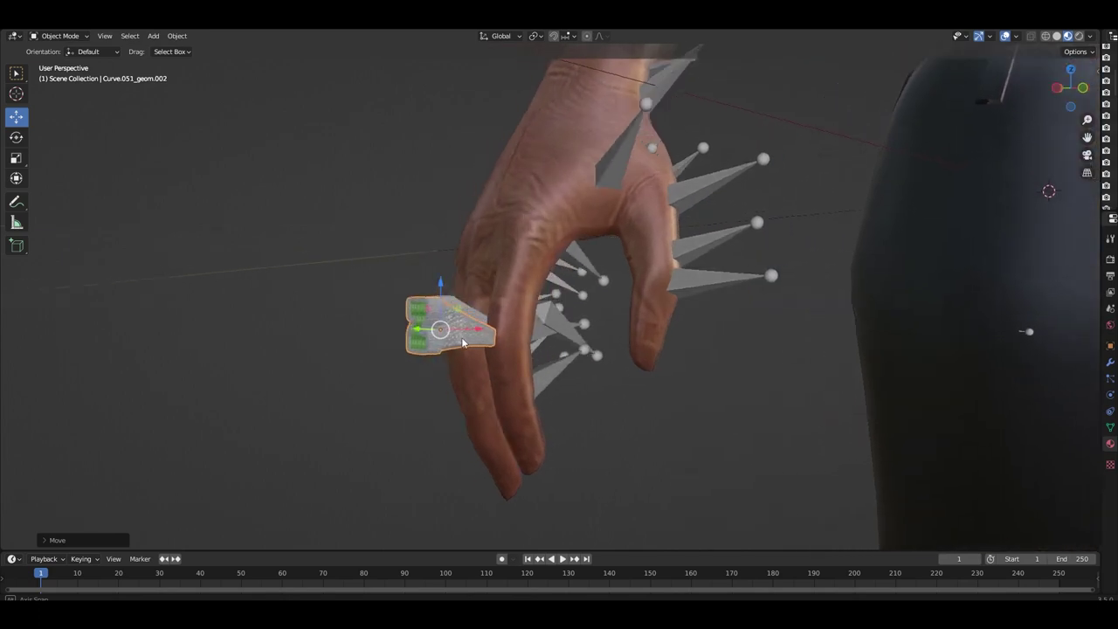
pyautogui.press('g')
pyautogui.press('x')
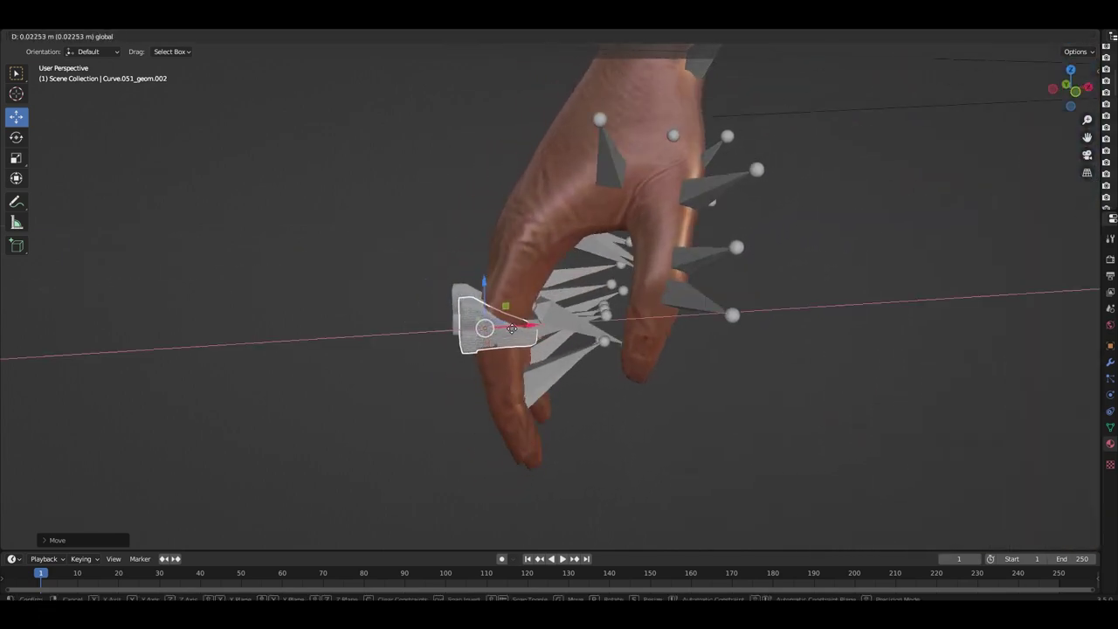
pyautogui.click(509, 336)
pyautogui.moveTo(508, 341)
pyautogui.mouseDown(button='middle')
pyautogui.moveTo(613, 347)
pyautogui.moveTo(603, 358)
pyautogui.mouseUp(button='middle')
pyautogui.moveTo(552, 353); pyautogui.dragTo(562, 341)
pyautogui.moveTo(562, 342)
pyautogui.mouseDown(button='middle')
pyautogui.moveTo(626, 348)
pyautogui.moveTo(698, 381)
pyautogui.mouseUp(button='middle')
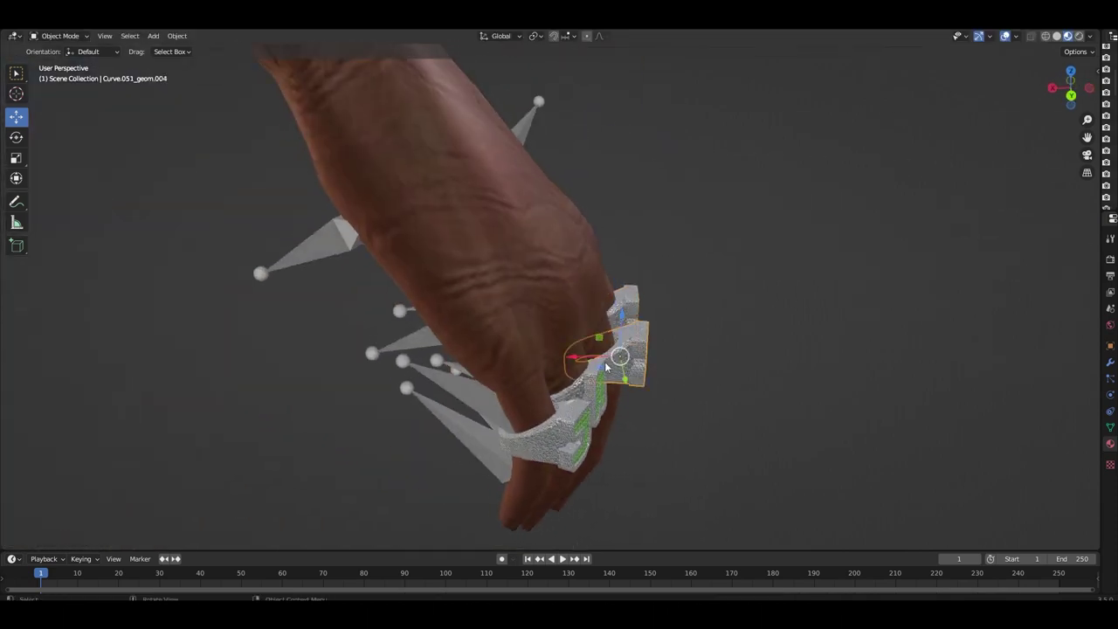
pyautogui.moveTo(603, 363); pyautogui.dragTo(597, 360)
pyautogui.moveTo(597, 361)
pyautogui.mouseDown(button='middle')
pyautogui.moveTo(705, 353)
pyautogui.moveTo(653, 338)
pyautogui.moveTo(759, 331)
pyautogui.moveTo(830, 381)
pyautogui.moveTo(749, 375)
pyautogui.moveTo(781, 378)
pyautogui.moveTo(786, 390)
pyautogui.mouseUp(button='middle')
pyautogui.scroll(3, 631, 352)
pyautogui.scroll(2, 680, 329)
# - Turn the centre Z ring slightly so it angles along its finger
pyautogui.click(843, 380)
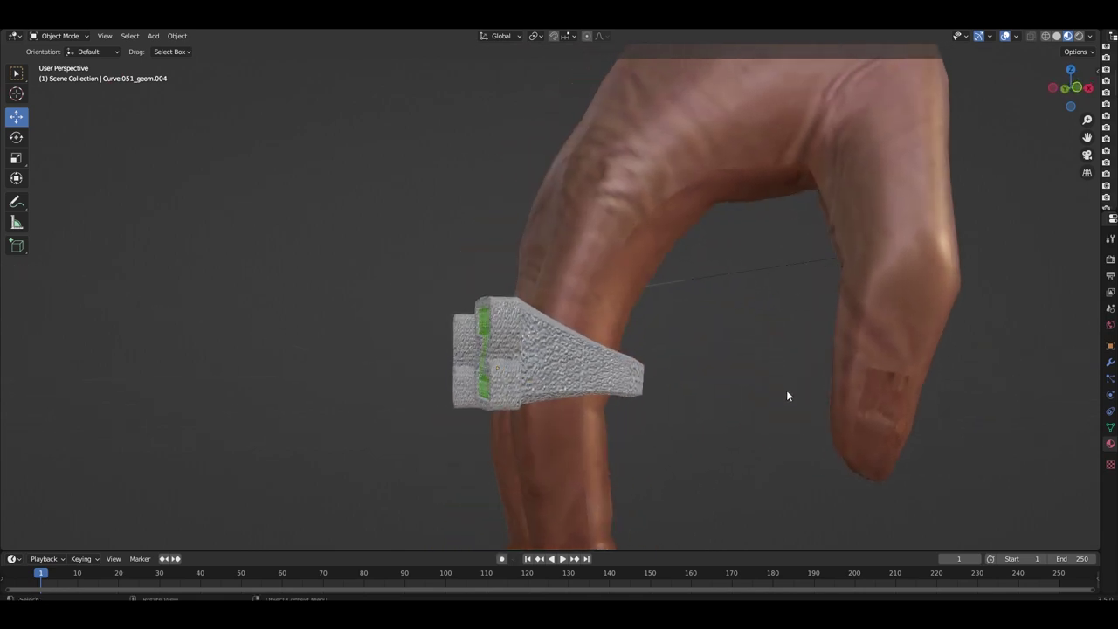
pyautogui.scroll(-5, 521, 368)
pyautogui.moveTo(521, 368)
pyautogui.mouseDown(button='middle')
pyautogui.moveTo(658, 398)
pyautogui.moveTo(602, 395)
pyautogui.moveTo(538, 346)
pyautogui.mouseUp(button='middle')
pyautogui.click(576, 387)
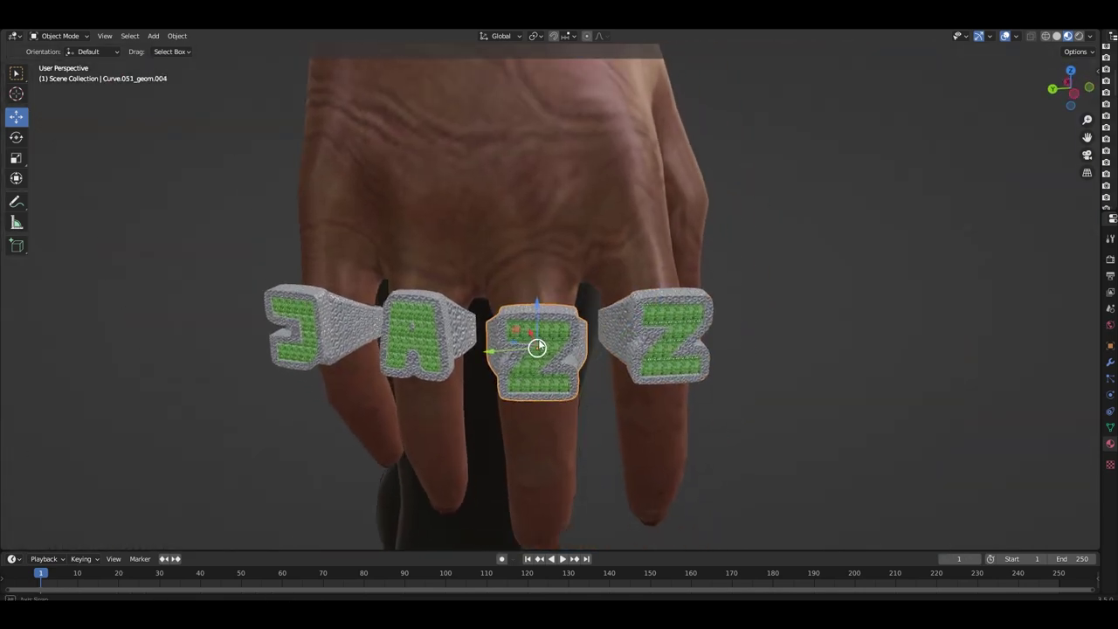
pyautogui.press('r')
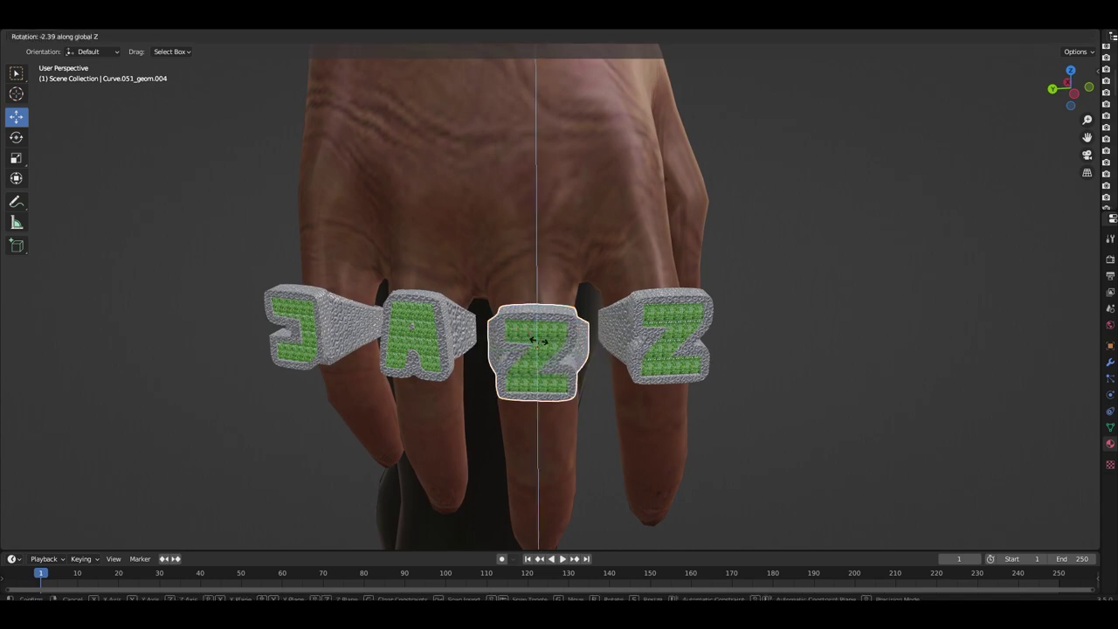
pyautogui.click(537, 342)
pyautogui.click(574, 342)
pyautogui.click(645, 335)
pyautogui.moveTo(656, 332)
pyautogui.mouseDown(button='middle')
pyautogui.moveTo(638, 338)
pyautogui.moveTo(663, 371)
pyautogui.moveTo(568, 335)
pyautogui.moveTo(535, 335)
pyautogui.moveTo(420, 373)
pyautogui.moveTo(441, 340)
pyautogui.mouseUp(button='middle')
pyautogui.press('Escape')
# - Rotate, scale down and shift the selected ring band along X around its finger
pyautogui.press('r')
pyautogui.click(563, 349)
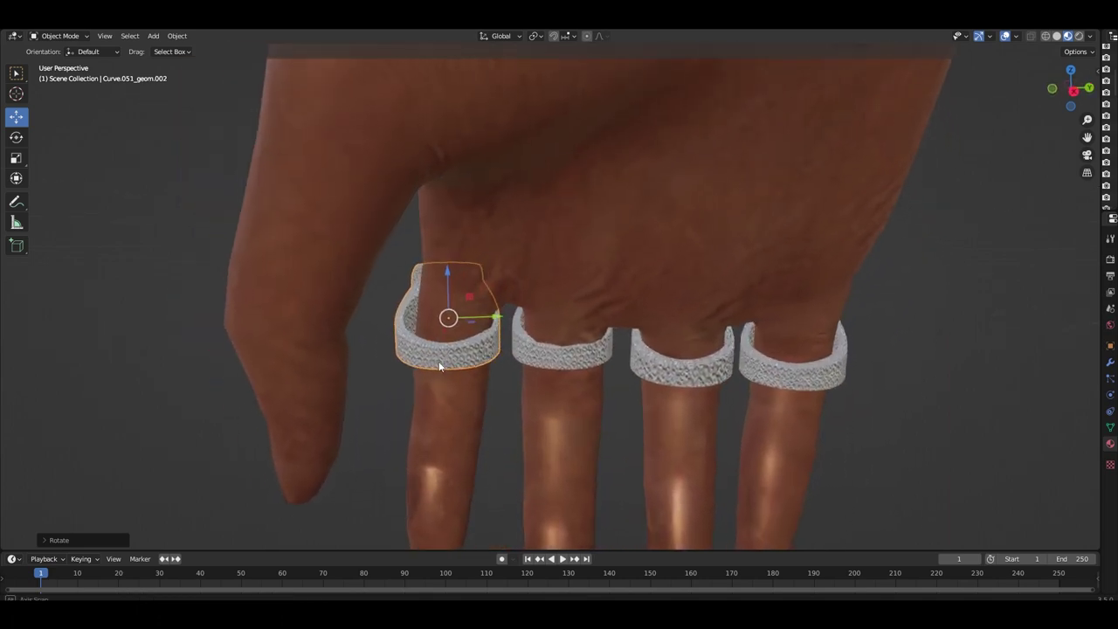
pyautogui.press('g')
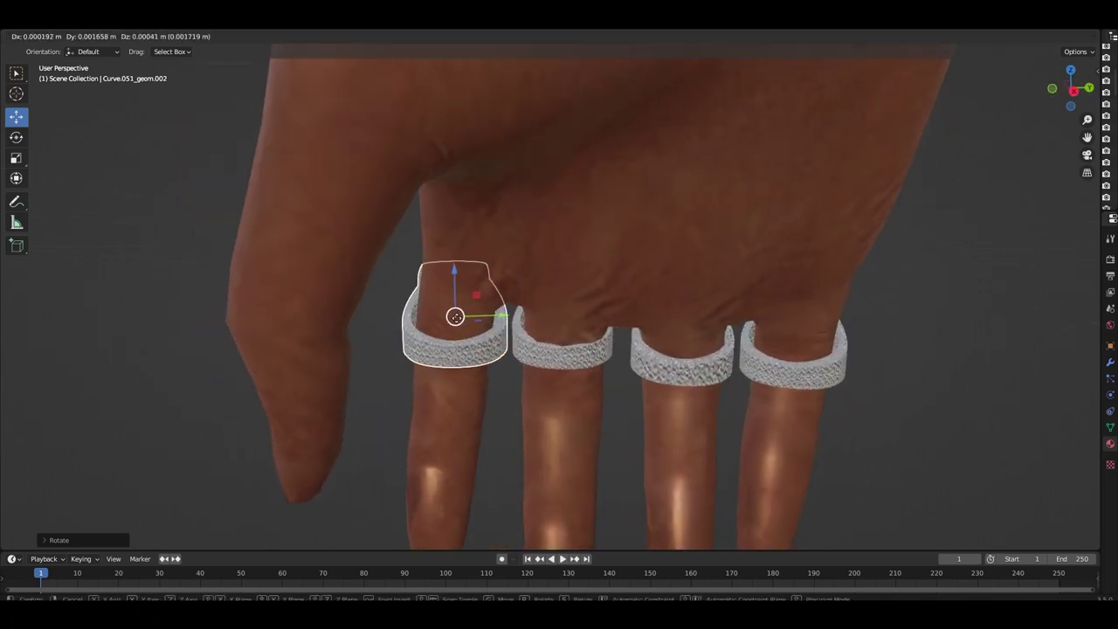
pyautogui.click(455, 317)
pyautogui.press('s')
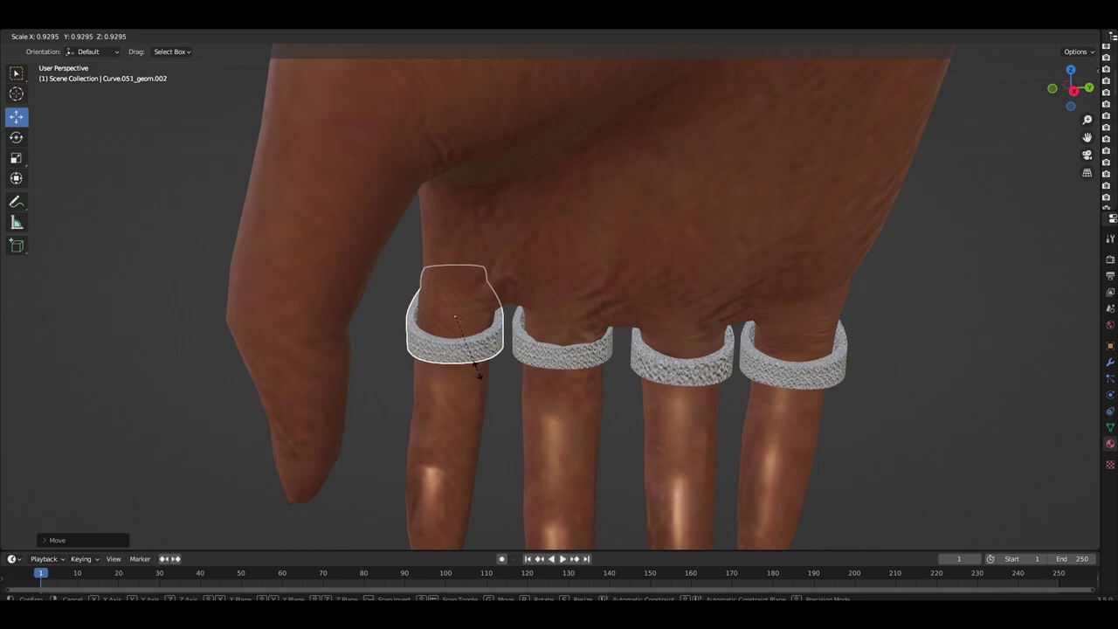
pyautogui.click(482, 376)
pyautogui.press('g')
pyautogui.press('x')
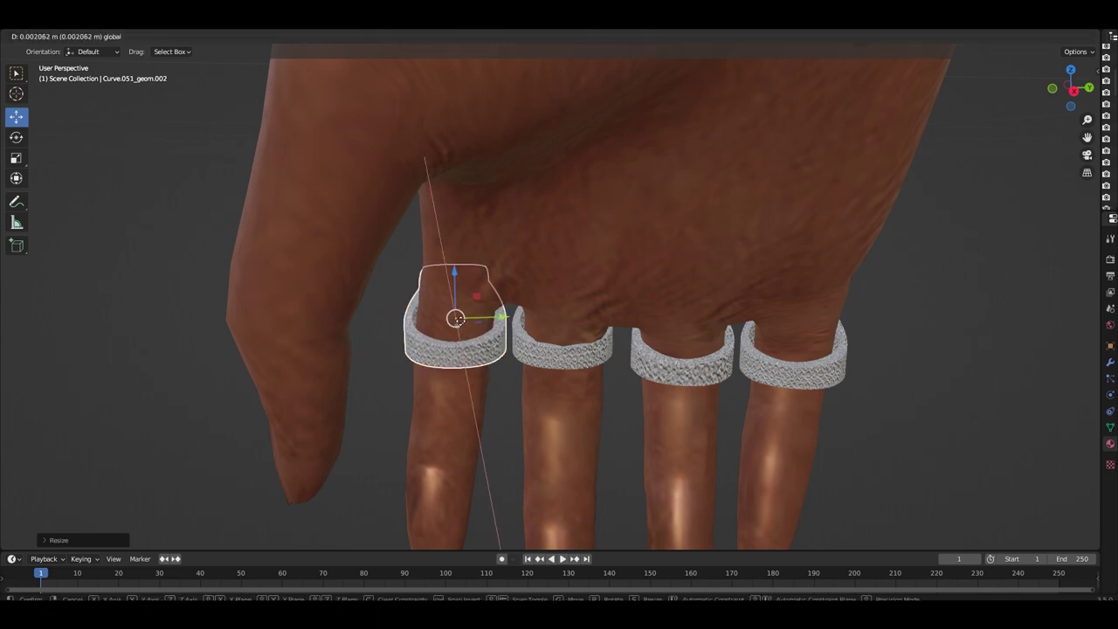
pyautogui.click(461, 324)
pyautogui.scroll(2, 457, 318)
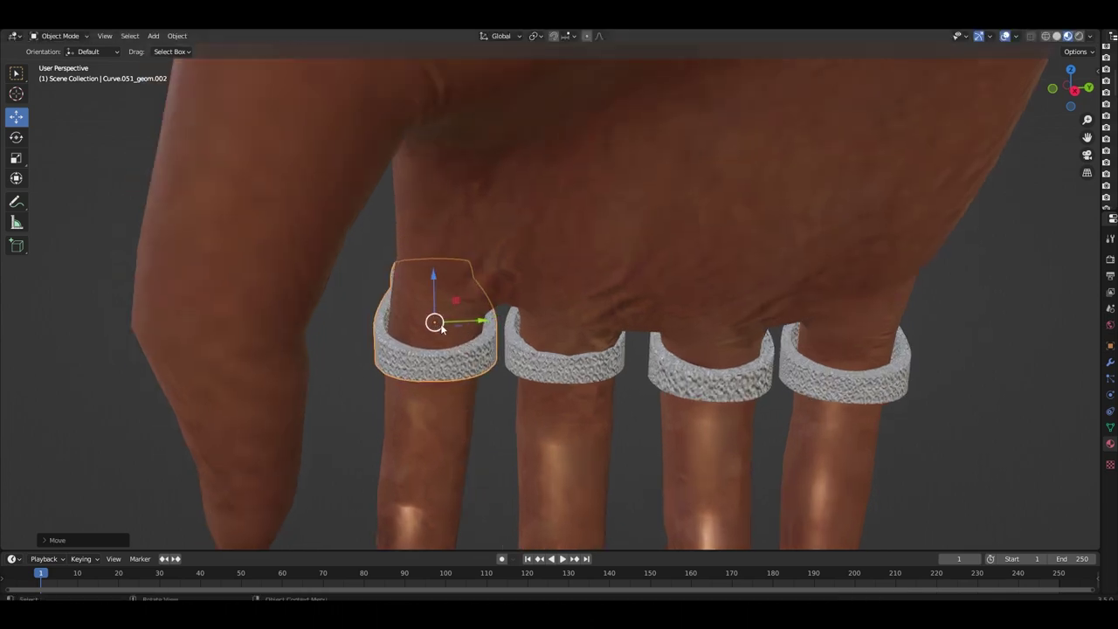
pyautogui.press('g')
pyautogui.click(455, 332)
# - Slide the neighbouring ring band slightly along the X axis
pyautogui.moveTo(454, 332)
pyautogui.mouseDown(button='middle')
pyautogui.moveTo(532, 343)
pyautogui.moveTo(646, 330)
pyautogui.moveTo(449, 335)
pyautogui.moveTo(589, 376)
pyautogui.moveTo(549, 339)
pyautogui.moveTo(577, 333)
pyautogui.mouseUp(button='middle')
pyautogui.click(532, 358)
pyautogui.moveTo(572, 341); pyautogui.dragTo(579, 341)
pyautogui.moveTo(580, 342)
pyautogui.mouseDown(button='middle')
pyautogui.moveTo(348, 356)
pyautogui.moveTo(442, 386)
pyautogui.moveTo(490, 371)
pyautogui.moveTo(519, 407)
pyautogui.mouseUp(button='middle')
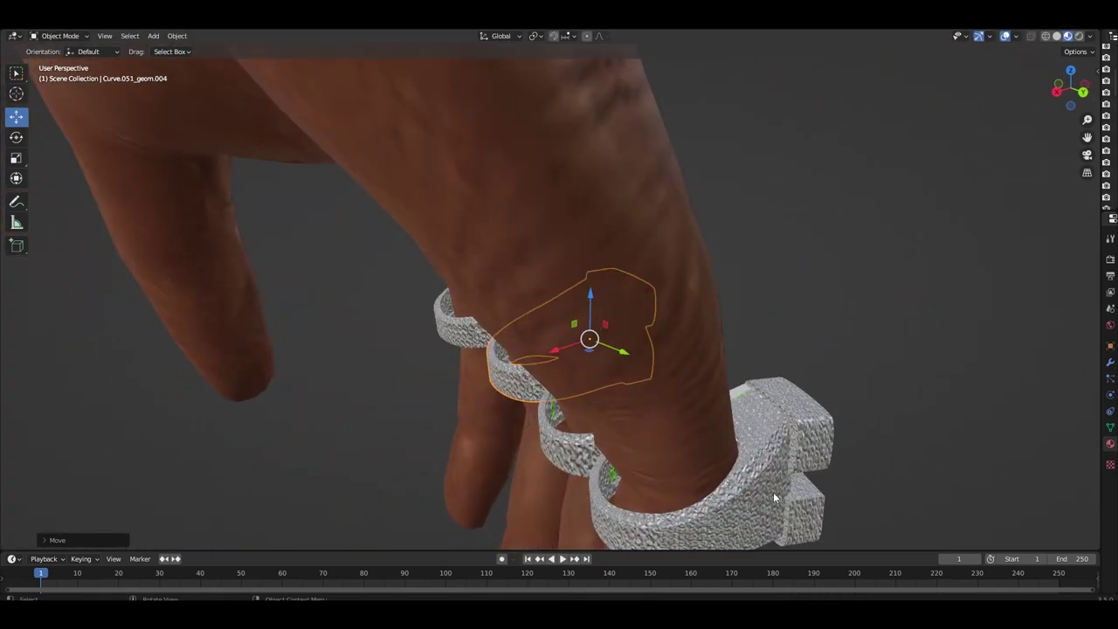
# - Rescale the large ring band down to about 0.92
pyautogui.click(773, 491)
pyautogui.press('s')
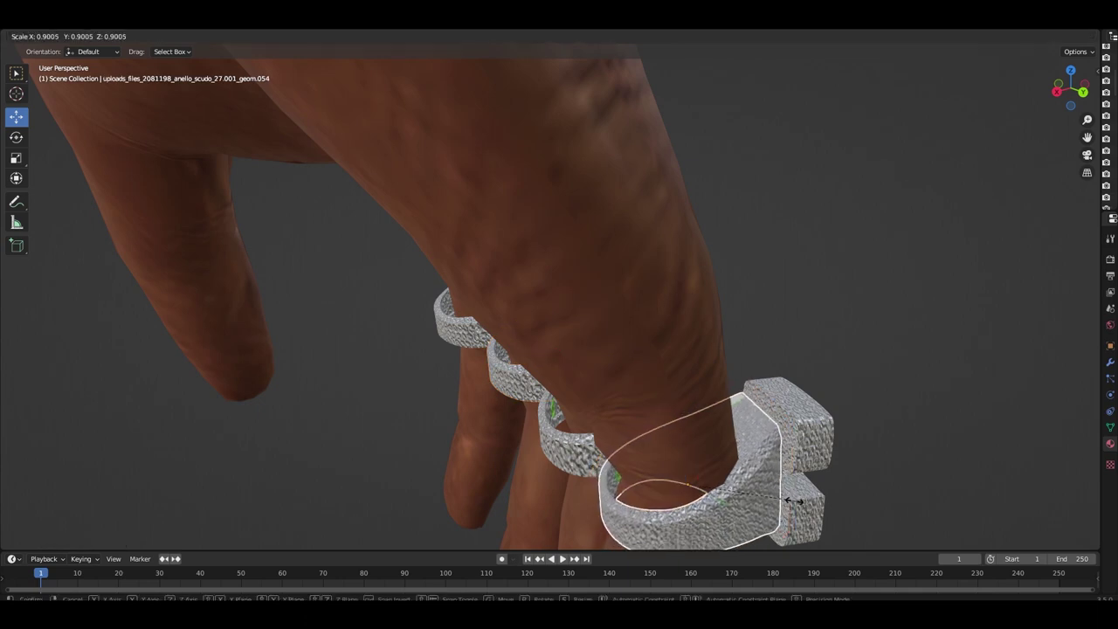
pyautogui.rightClick(794, 503)
pyautogui.press('s')
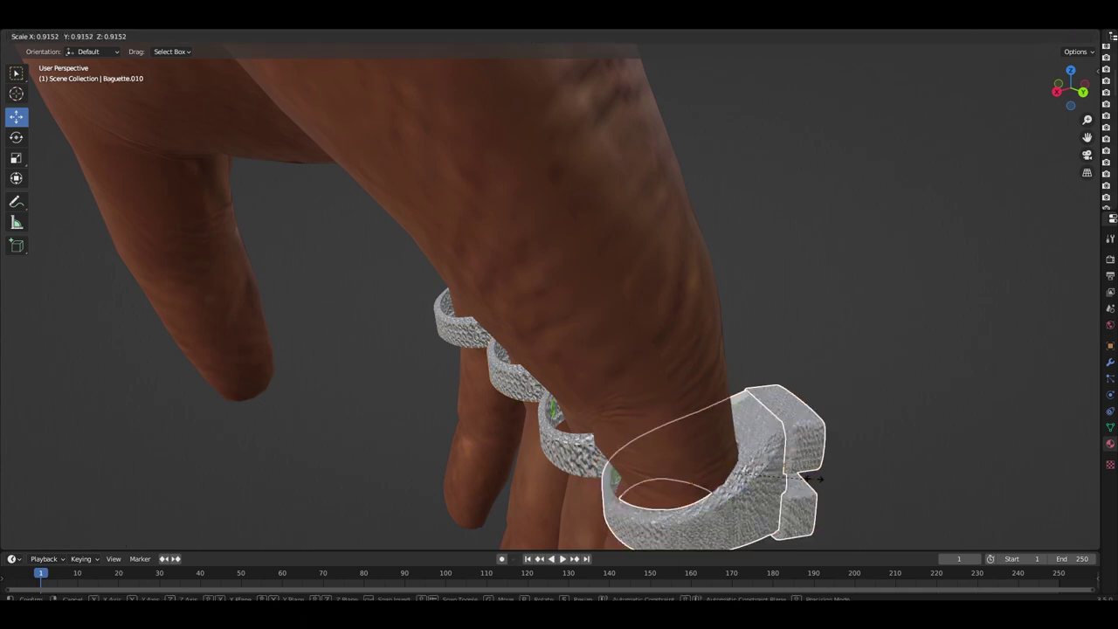
pyautogui.click(815, 481)
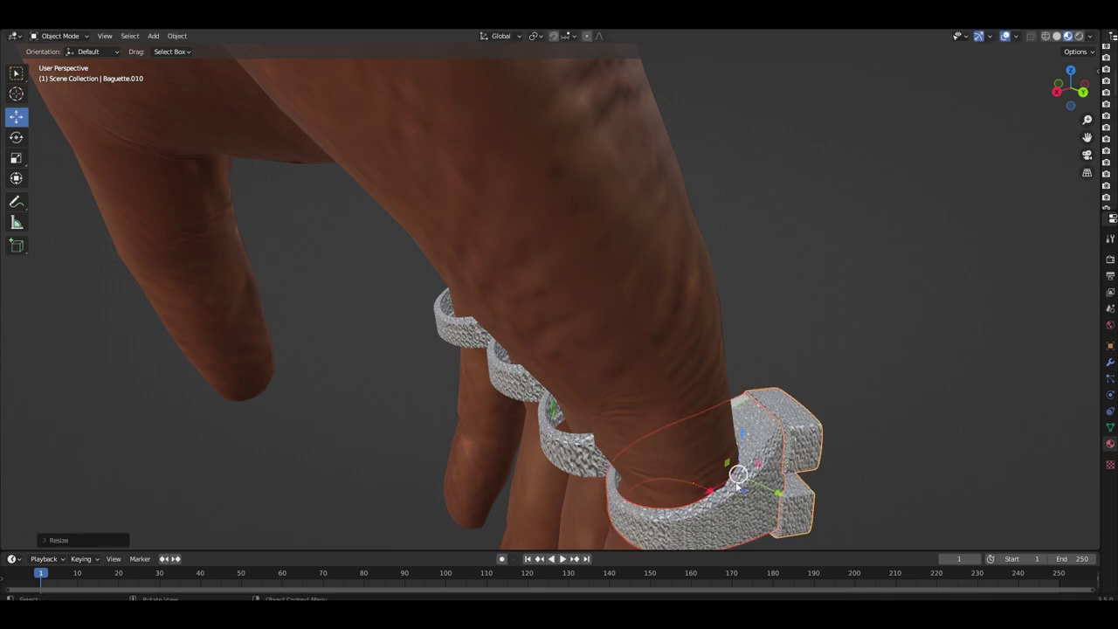
pyautogui.press('s')
# - Nudge the middle ring band slightly along one axis
pyautogui.click(577, 482)
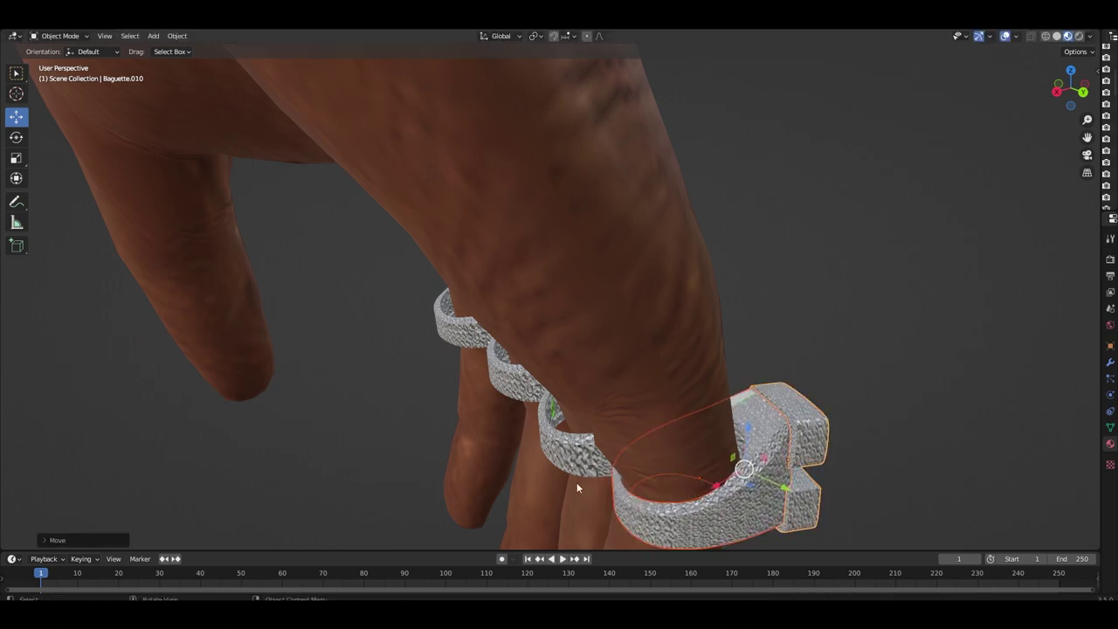
pyautogui.click(625, 450)
pyautogui.moveTo(625, 450)
pyautogui.mouseDown(button='middle')
pyautogui.moveTo(577, 453)
pyautogui.moveTo(641, 410)
pyautogui.mouseUp(button='middle')
pyautogui.moveTo(628, 400); pyautogui.dragTo(652, 408)
pyautogui.moveTo(653, 408)
pyautogui.mouseDown(button='middle')
pyautogui.moveTo(563, 441)
pyautogui.moveTo(587, 448)
pyautogui.moveTo(533, 491)
pyautogui.moveTo(425, 499)
pyautogui.moveTo(491, 226)
pyautogui.moveTo(452, 281)
pyautogui.moveTo(509, 253)
pyautogui.moveTo(643, 348)
pyautogui.moveTo(689, 352)
pyautogui.mouseUp(button='middle')
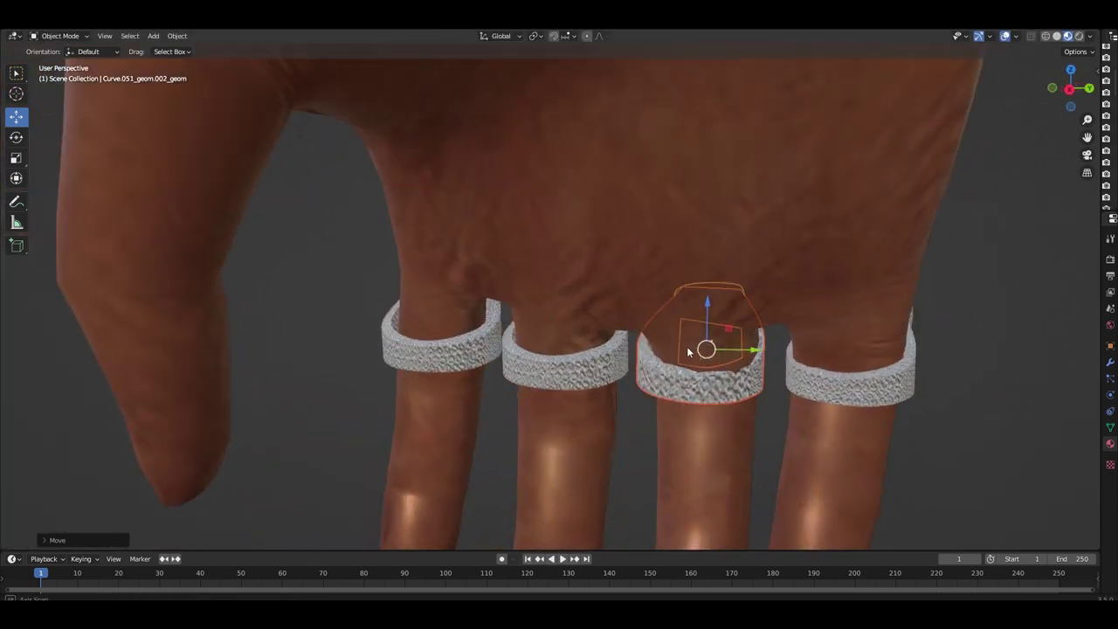
# - Resize the selected ring and then the J ring slightly
pyautogui.press('s')
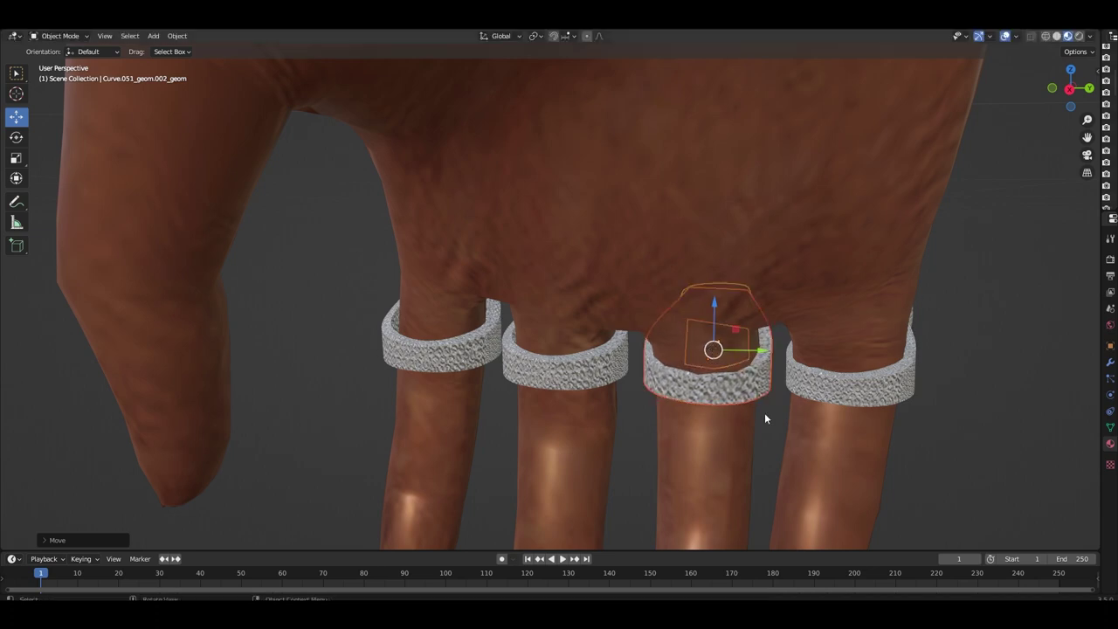
pyautogui.click(767, 416)
pyautogui.moveTo(767, 413)
pyautogui.mouseDown(button='middle')
pyautogui.moveTo(497, 384)
pyautogui.moveTo(506, 391)
pyautogui.mouseUp(button='middle')
pyautogui.click(648, 388)
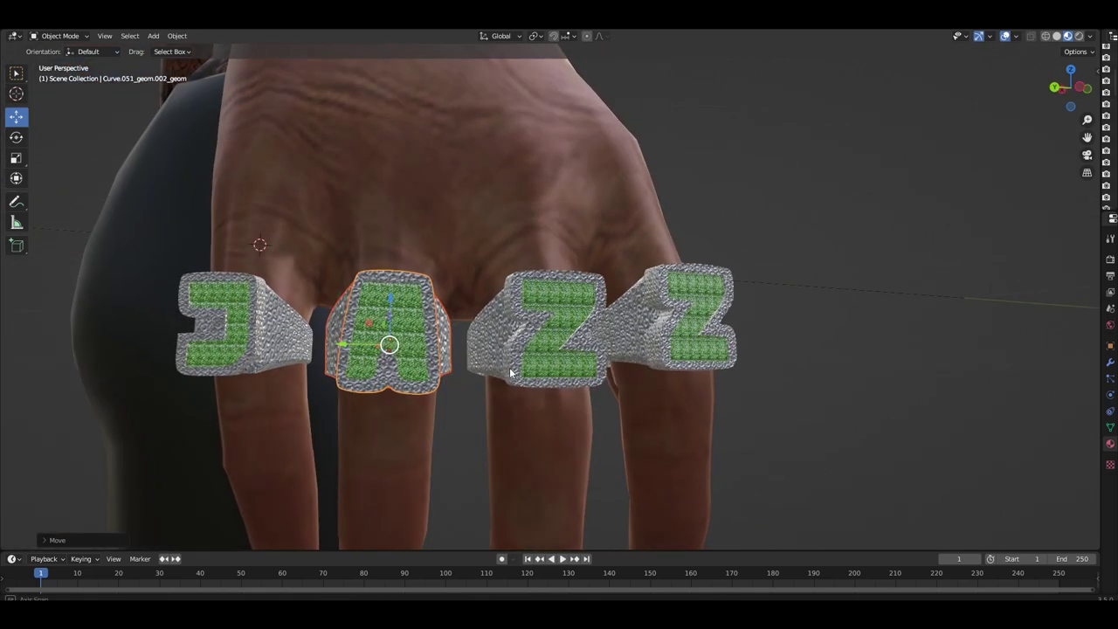
pyautogui.keyDown('shift'); pyautogui.moveTo(309, 392); pyautogui.dragTo(390, 348, button='middle'); pyautogui.keyUp('shift')
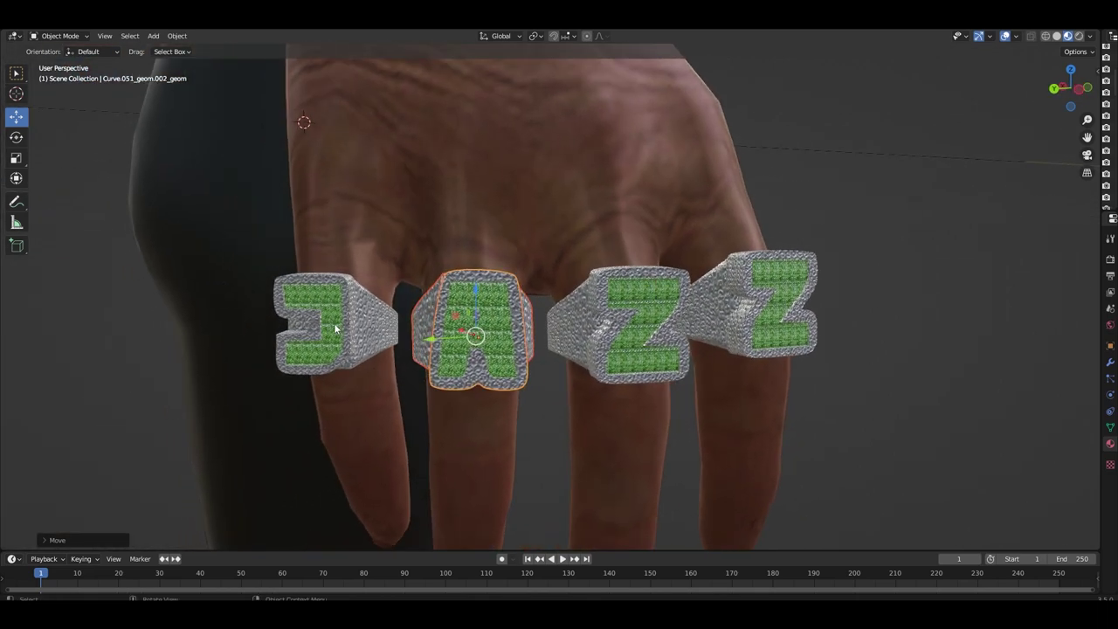
pyautogui.click(375, 338)
pyautogui.press('s')
pyautogui.click(393, 366)
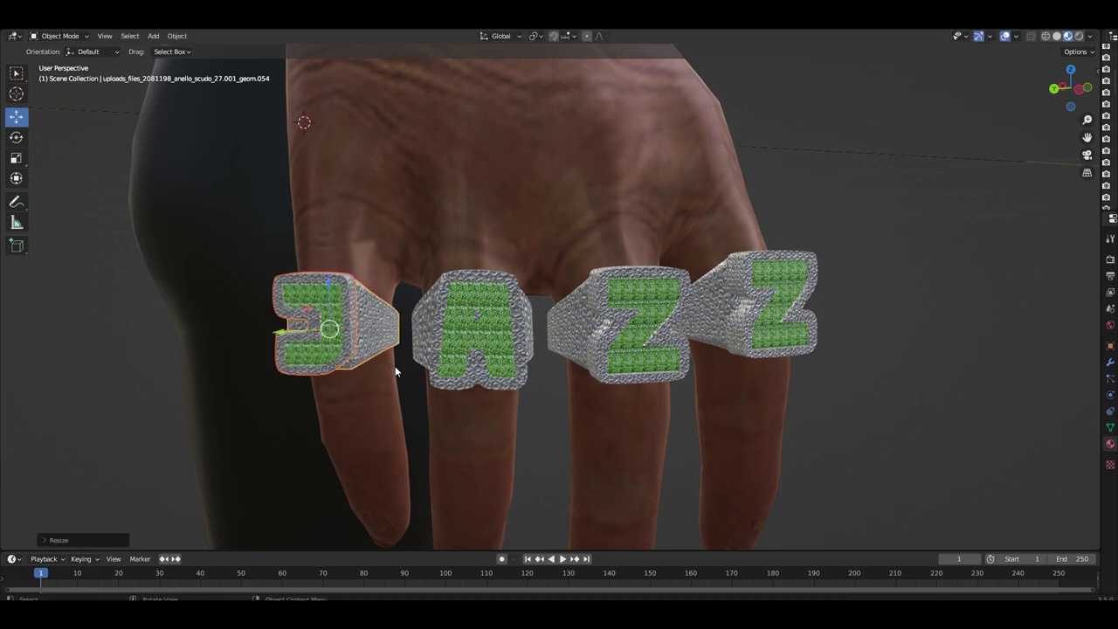
# - Nudge the J ring band into place on its finger
pyautogui.scroll(-3, 408, 382)
pyautogui.moveTo(407, 376); pyautogui.dragTo(423, 392, button='middle')
pyautogui.moveTo(732, 429)
pyautogui.mouseDown(button='middle')
pyautogui.moveTo(719, 430)
pyautogui.moveTo(851, 444)
pyautogui.mouseUp(button='middle')
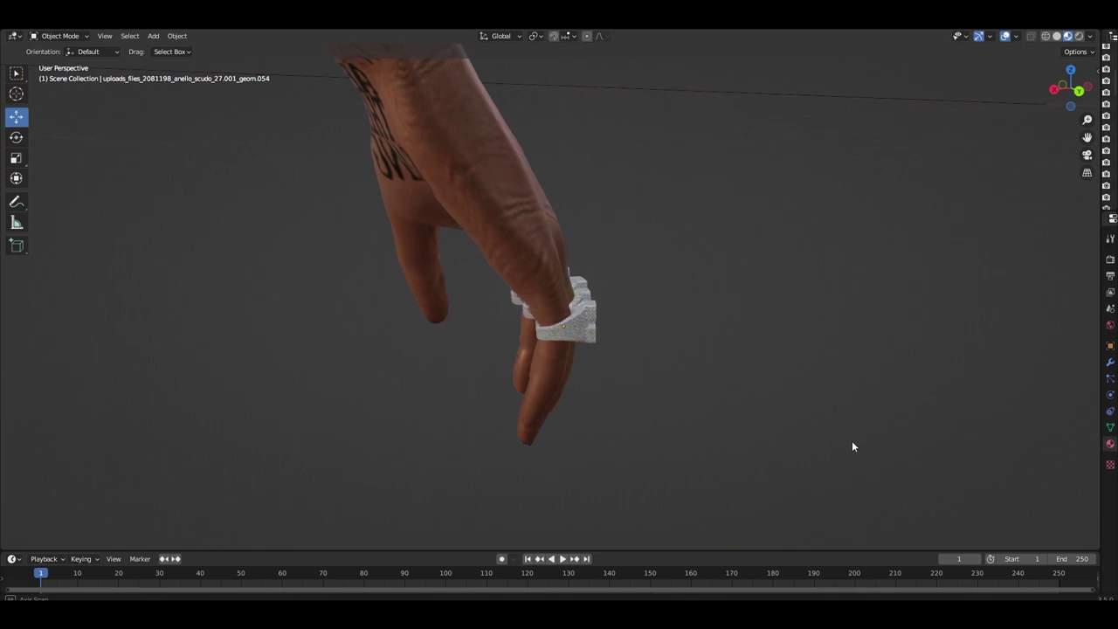
pyautogui.scroll(5, 695, 418)
pyautogui.click(689, 362)
pyautogui.click(641, 380)
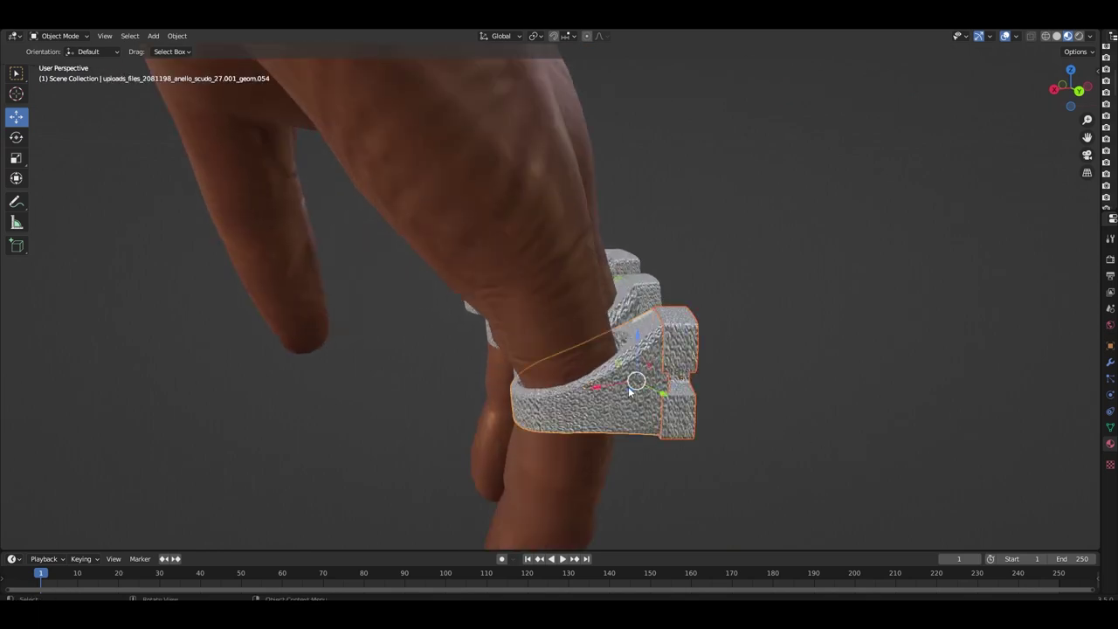
pyautogui.moveTo(641, 380); pyautogui.dragTo(655, 383, button='middle')
pyautogui.press('g')
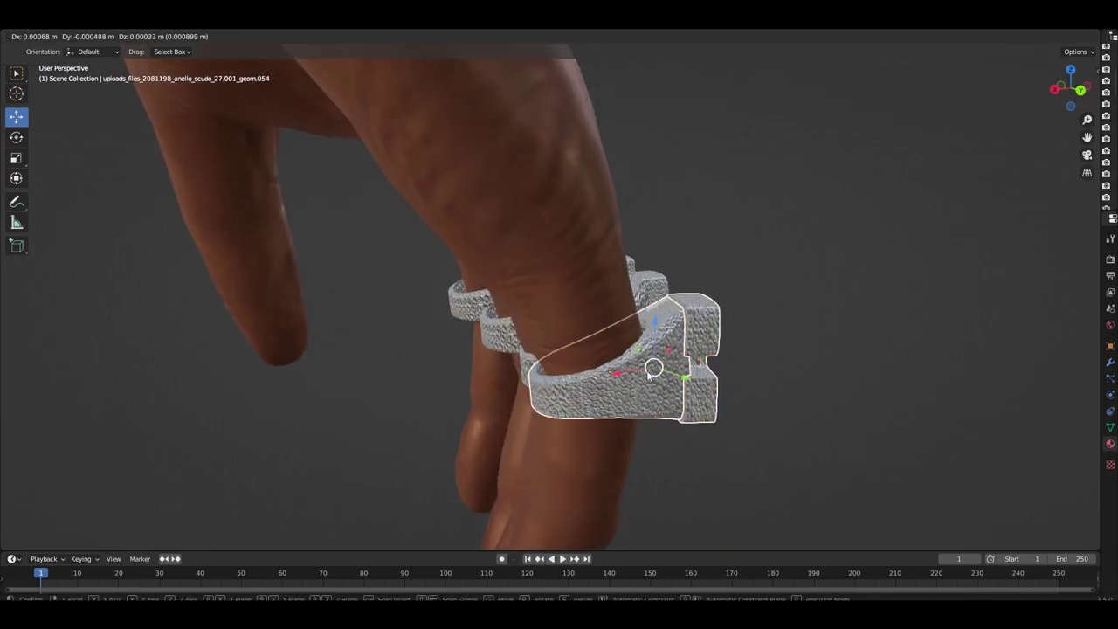
pyautogui.click(651, 372)
# - Rotate the A ring slightly about the Z axis to align it
pyautogui.moveTo(541, 367)
pyautogui.mouseDown(button='middle')
pyautogui.moveTo(490, 360)
pyautogui.moveTo(517, 359)
pyautogui.moveTo(511, 320)
pyautogui.moveTo(505, 356)
pyautogui.mouseUp(button='middle')
pyautogui.click(506, 320)
pyautogui.scroll(2, 503, 350)
pyautogui.press('r')
pyautogui.press('z')
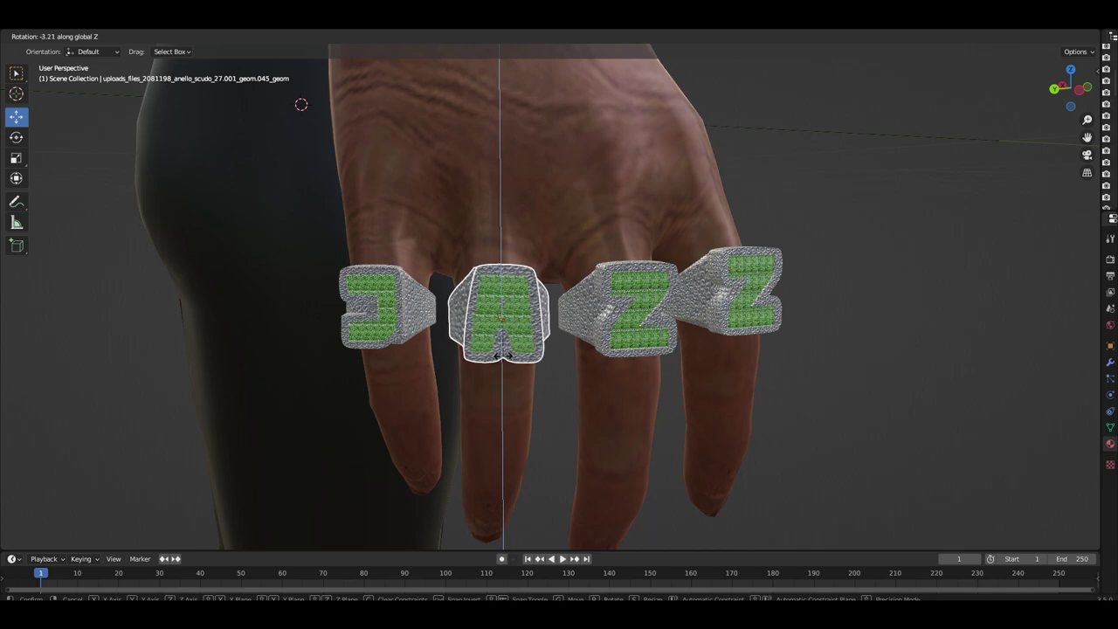
pyautogui.click(503, 356)
# - Rotate the J ring slightly about the Z axis to match its finger
pyautogui.moveTo(500, 360); pyautogui.dragTo(500, 353, button='middle')
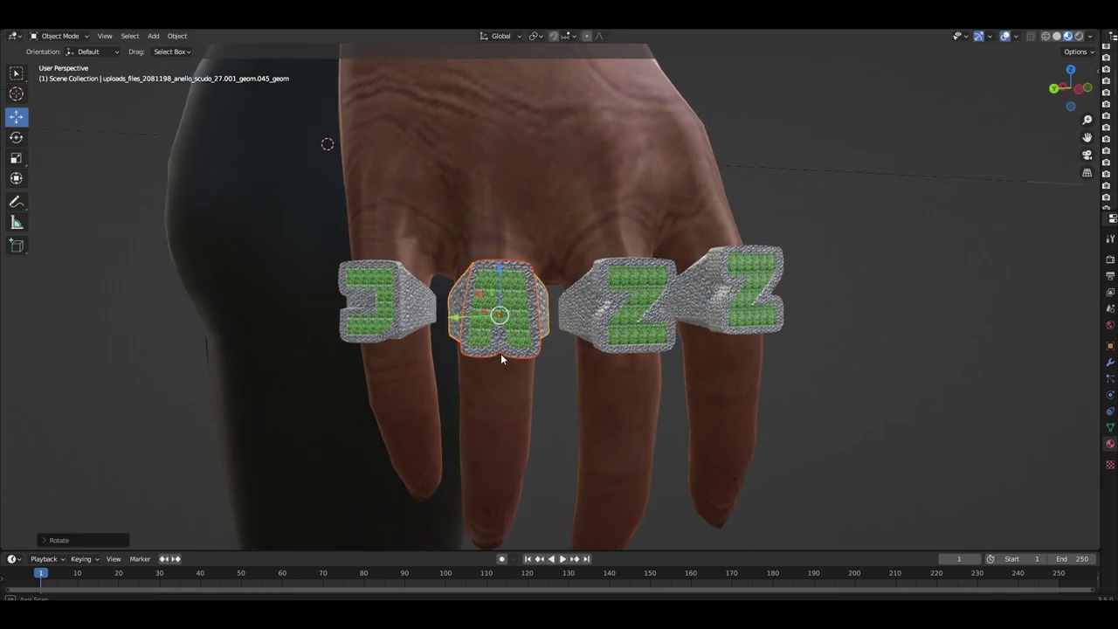
pyautogui.click(402, 306)
pyautogui.moveTo(420, 307); pyautogui.dragTo(441, 347, button='middle')
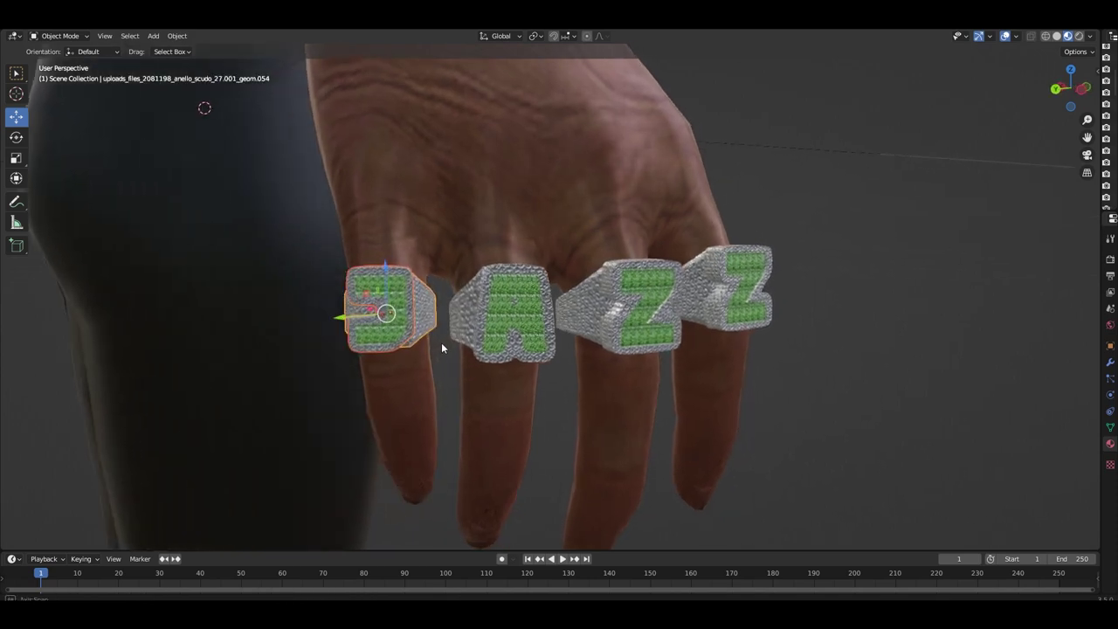
pyautogui.press('r')
pyautogui.press('z')
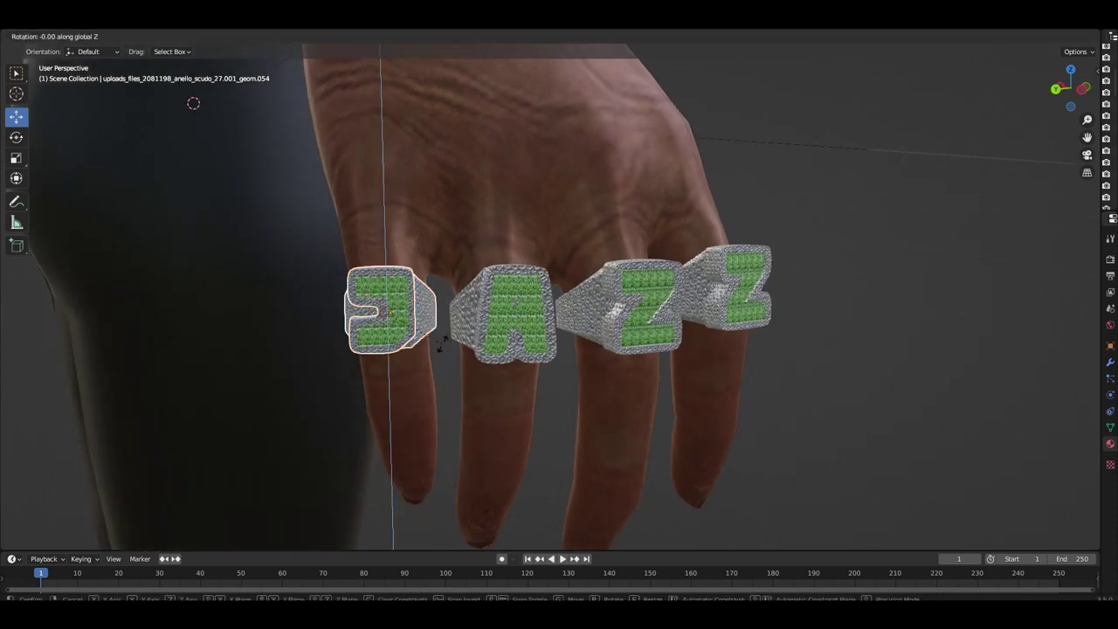
pyautogui.click(444, 349)
pyautogui.moveTo(447, 355)
pyautogui.mouseDown(button='middle')
pyautogui.moveTo(703, 430)
pyautogui.moveTo(631, 424)
pyautogui.moveTo(664, 423)
pyautogui.mouseUp(button='middle')
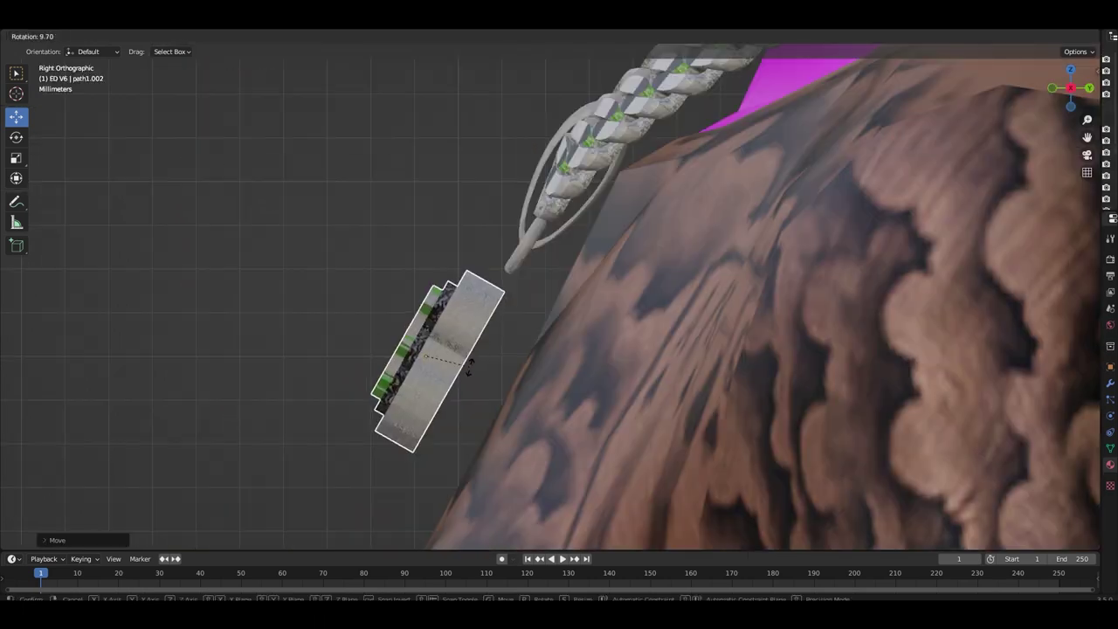
# - Confirm the MEECHIE pendant's enlarged size and move it to a new position
pyautogui.click(485, 378)
pyautogui.press('g')
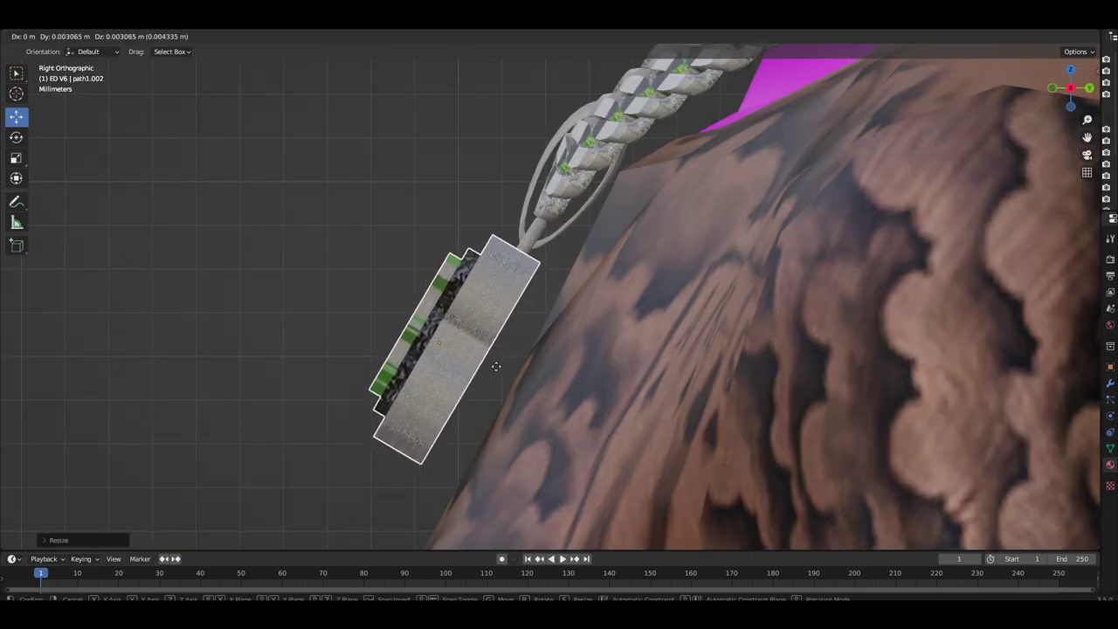
pyautogui.click(509, 361)
pyautogui.scroll(-5, 509, 361)
pyautogui.scroll(-3, 514, 346)
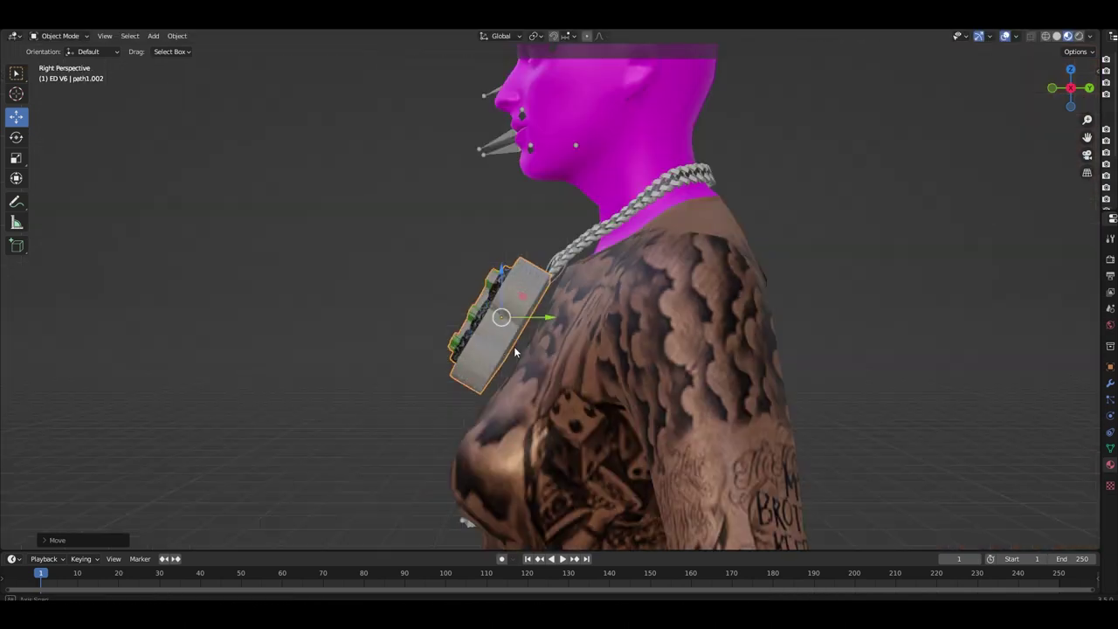
# - In Front view, slide the pendant along X so it sits under the chain
pyautogui.moveTo(514, 346); pyautogui.dragTo(617, 372, button='middle')
pyautogui.scroll(5, 617, 372)
pyautogui.scroll(-3, 616, 370)
pyautogui.press('KP_1')
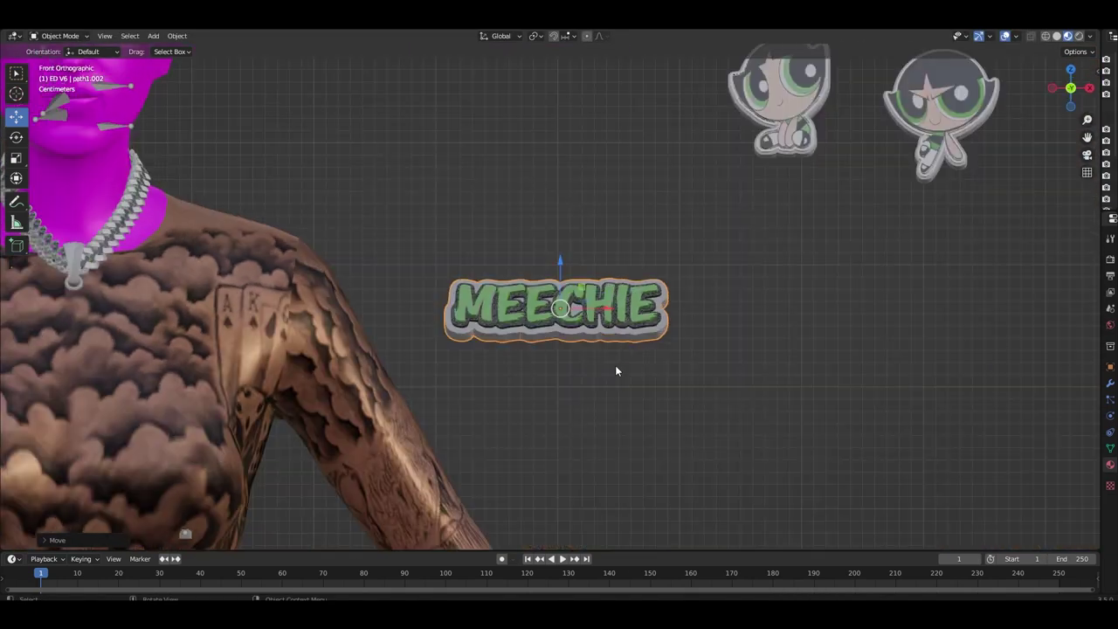
pyautogui.press('g')
pyautogui.press('x')
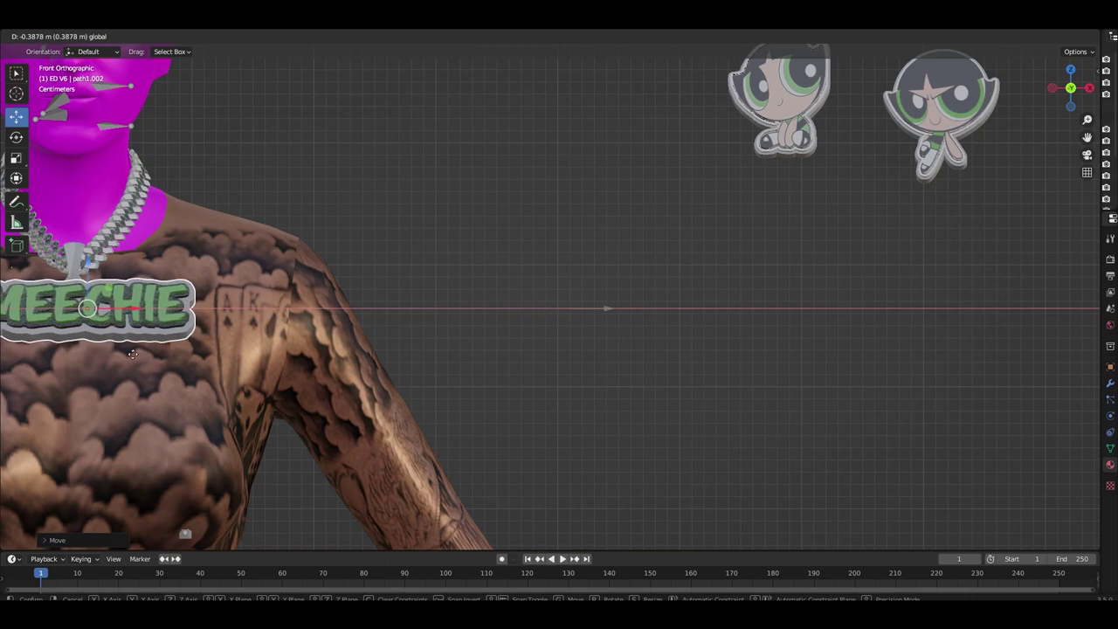
pyautogui.click(131, 352)
# - In Right view, rotate the pendant to tilt it against the chest
pyautogui.scroll(3, 216, 357)
pyautogui.scroll(3, 446, 353)
pyautogui.keyDown('shift'); pyautogui.moveTo(428, 365); pyautogui.dragTo(518, 351, button='middle'); pyautogui.keyUp('shift')
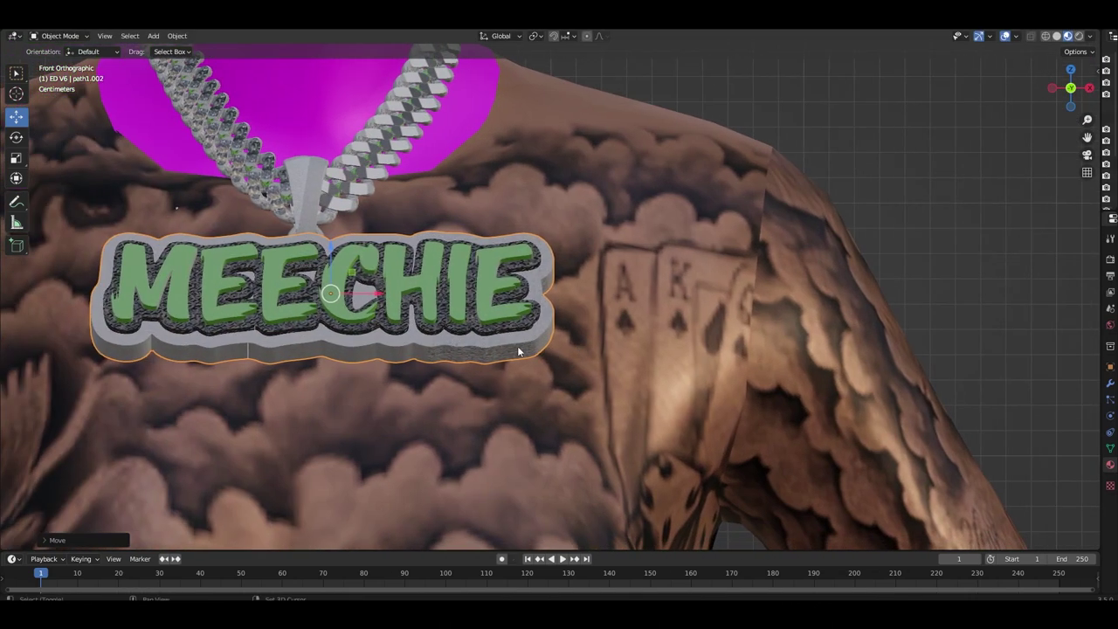
pyautogui.press('KP_3')
pyautogui.scroll(3, 475, 346)
pyautogui.press('r')
pyautogui.click(492, 329)
pyautogui.click(495, 341)
pyautogui.press('r')
pyautogui.click(498, 343)
# - Back in Front view, move the pendant along X to centre it under the chain
pyautogui.moveTo(498, 342)
pyautogui.mouseDown(button='middle')
pyautogui.moveTo(587, 347)
pyautogui.moveTo(625, 329)
pyautogui.mouseUp(button='middle')
pyautogui.scroll(-3, 597, 335)
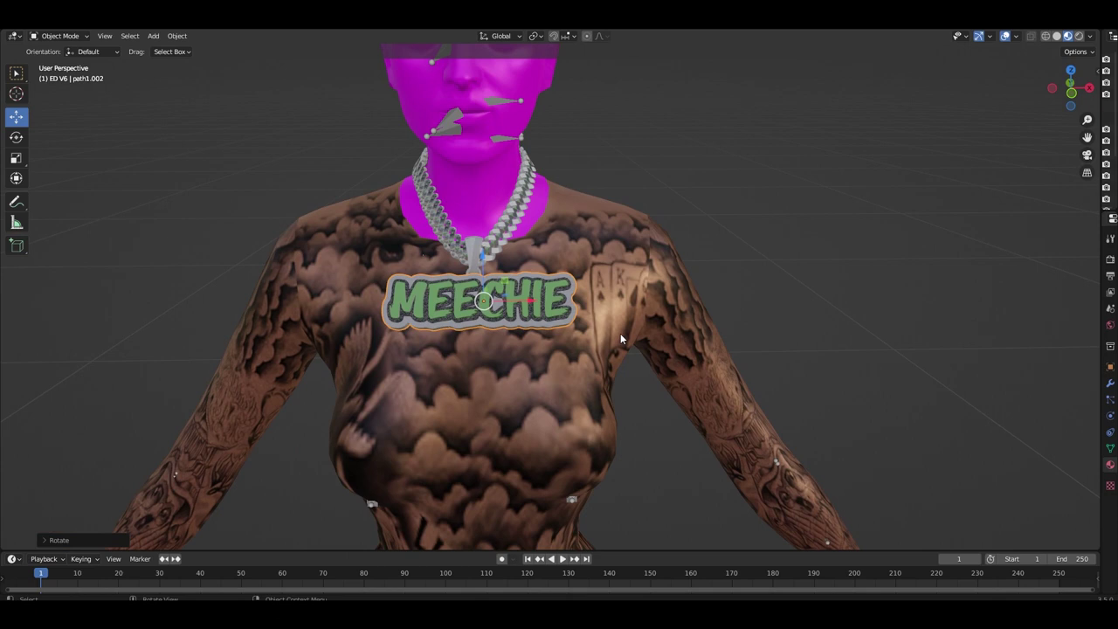
pyautogui.press('KP_1')
pyautogui.press('s')
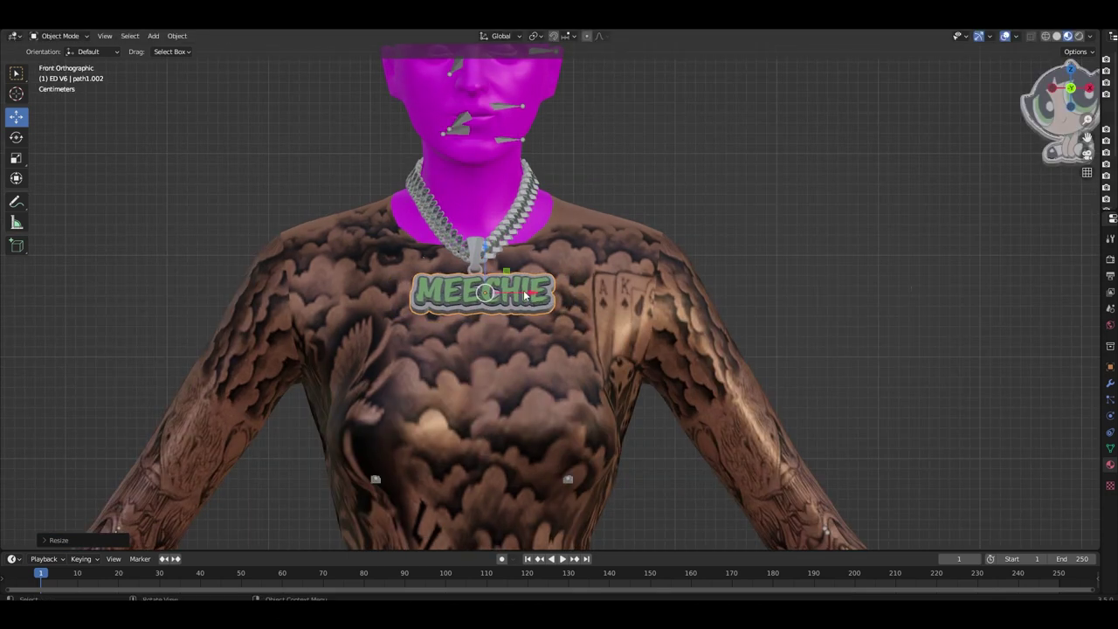
pyautogui.press('g')
pyautogui.press('x')
pyautogui.click(521, 293)
# - Enlarge the pendant by stretching it along the Y axis, cancelling a Z-only scale
pyautogui.scroll(4, 514, 308)
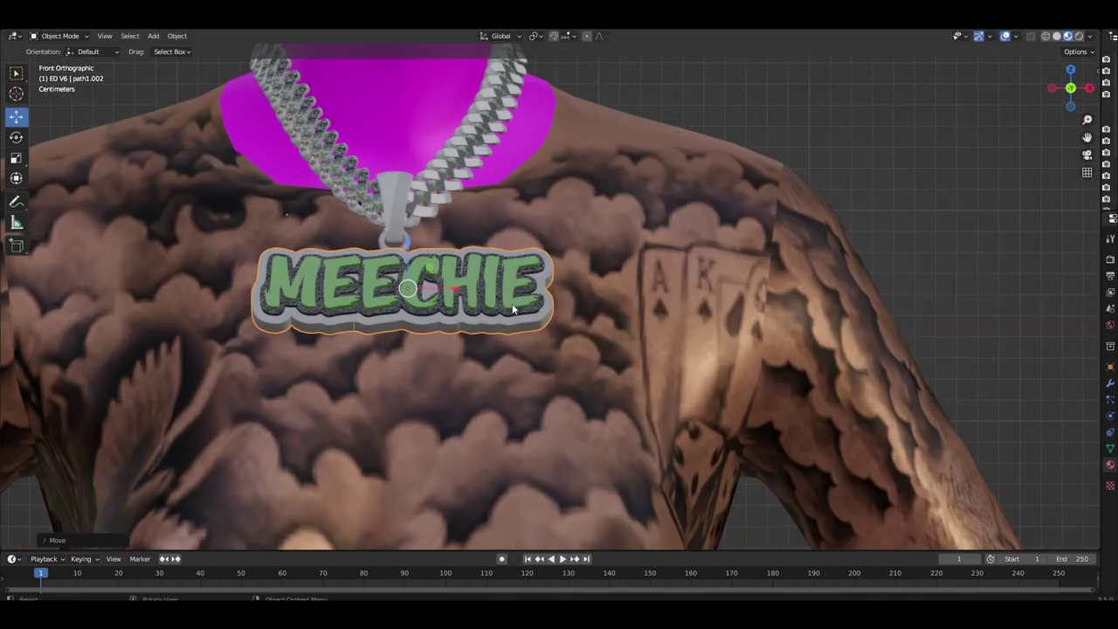
pyautogui.press('s')
pyautogui.press('z')
pyautogui.press('z')
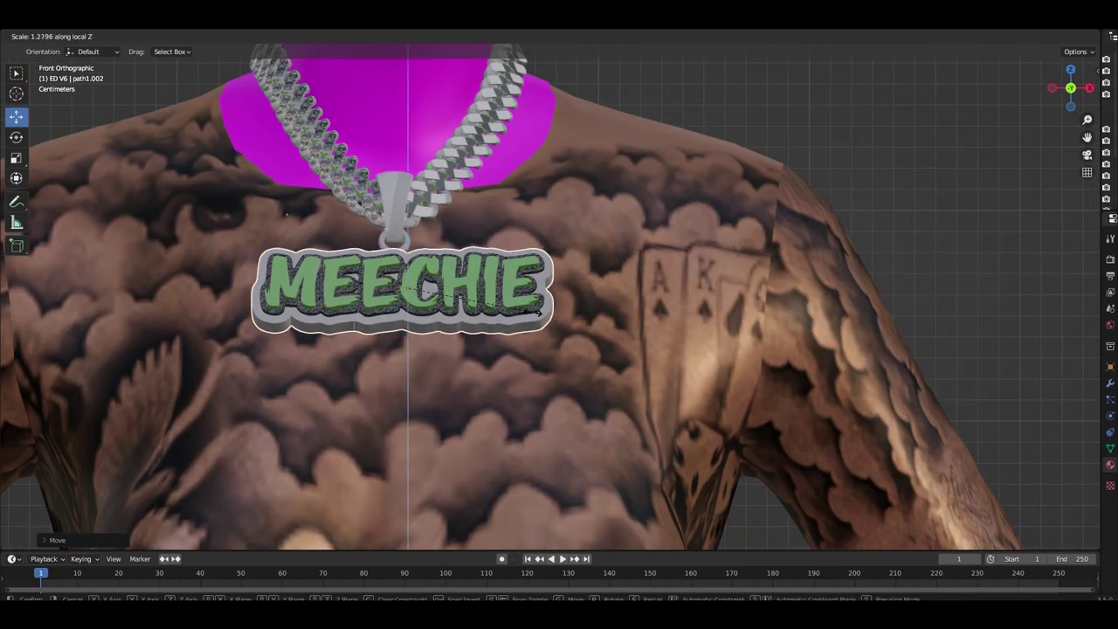
pyautogui.rightClick(520, 286)
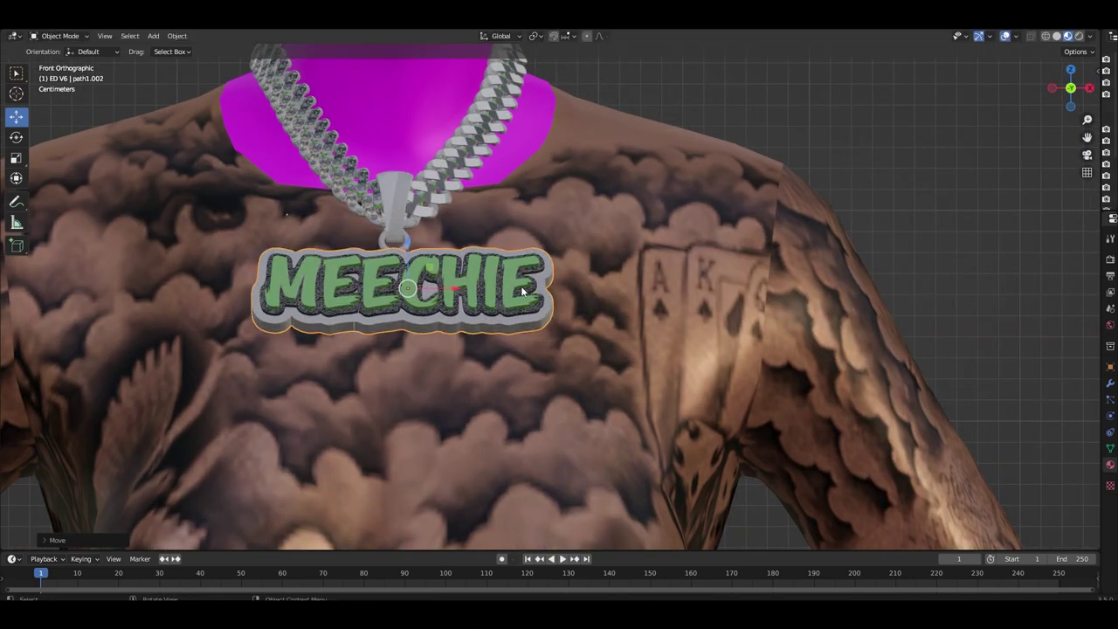
pyautogui.press('s')
pyautogui.press('x')
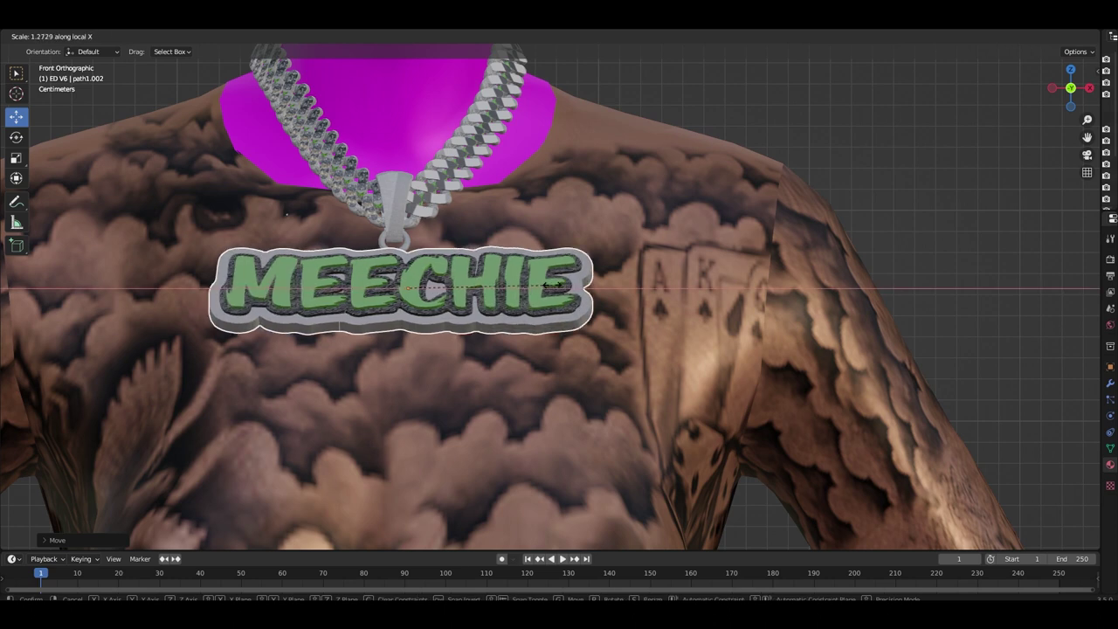
pyautogui.press('y')
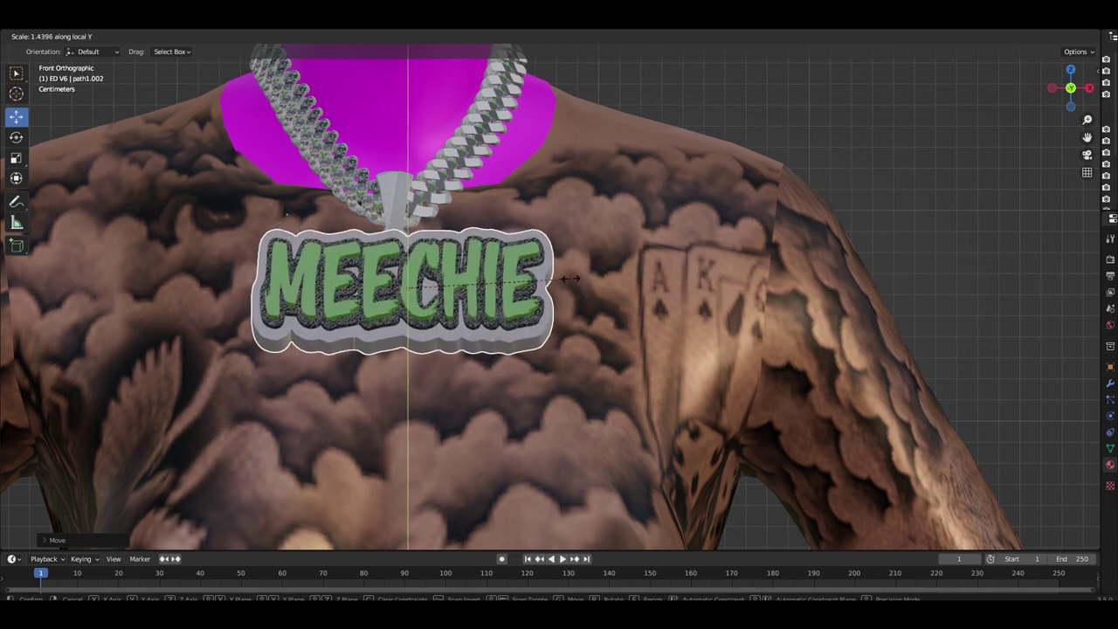
pyautogui.click(568, 278)
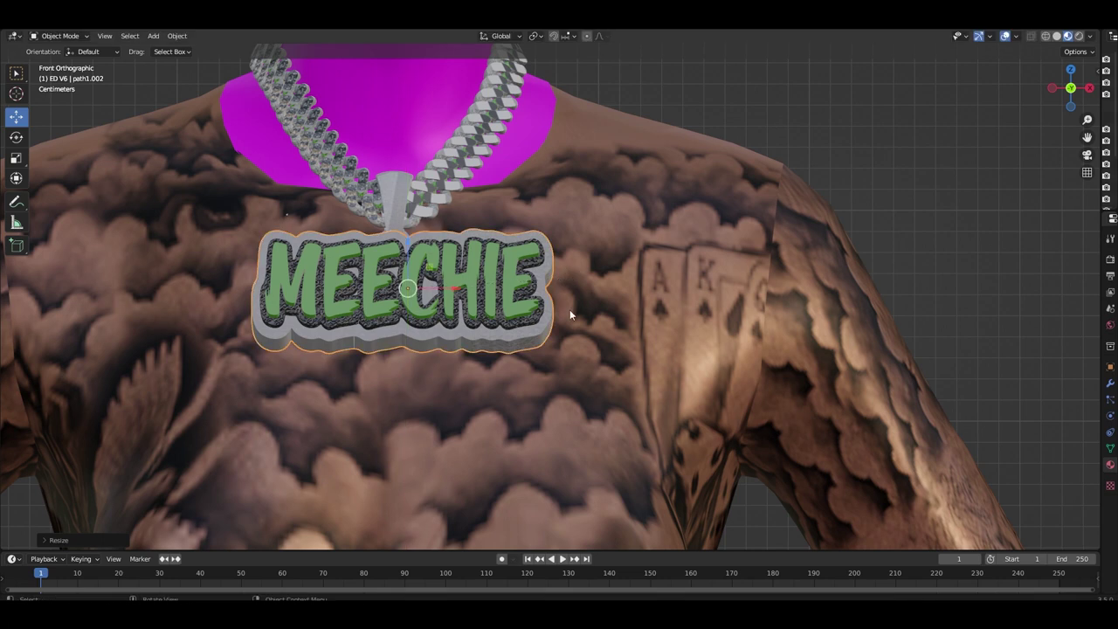
# - In Right view, rotate the pendant upright and fine-tune its tilt to about 23°
pyautogui.scroll(-4, 566, 307)
pyautogui.moveTo(565, 307)
pyautogui.mouseDown(button='middle')
pyautogui.moveTo(561, 332)
pyautogui.moveTo(564, 312)
pyautogui.mouseUp(button='middle')
pyautogui.press('KP_3')
pyautogui.scroll(4, 567, 314)
pyautogui.scroll(2, 568, 315)
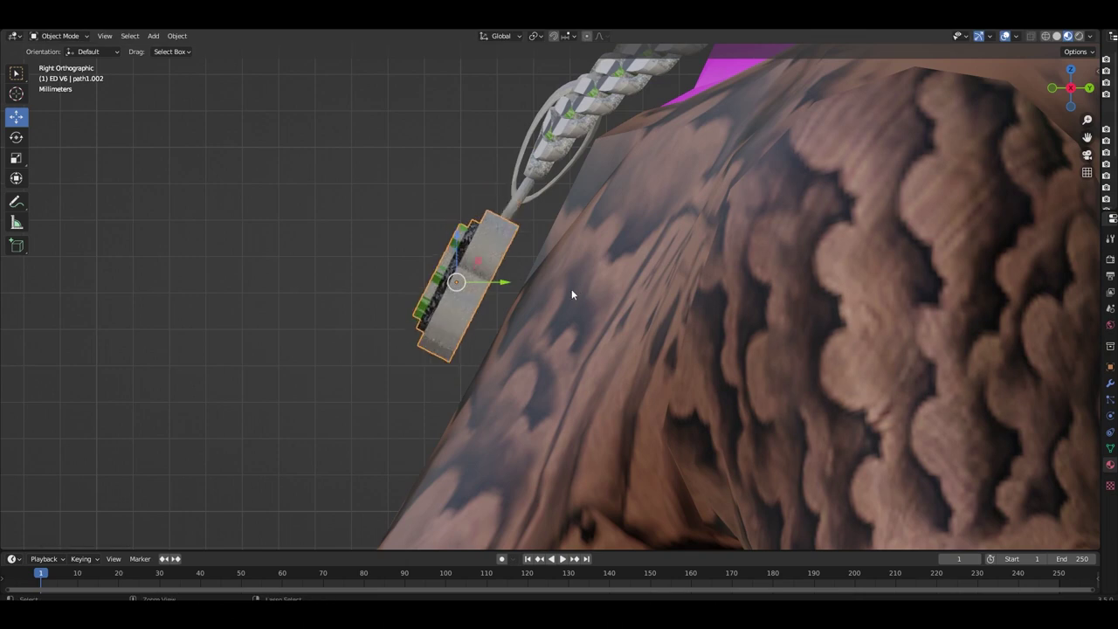
pyautogui.press('r')
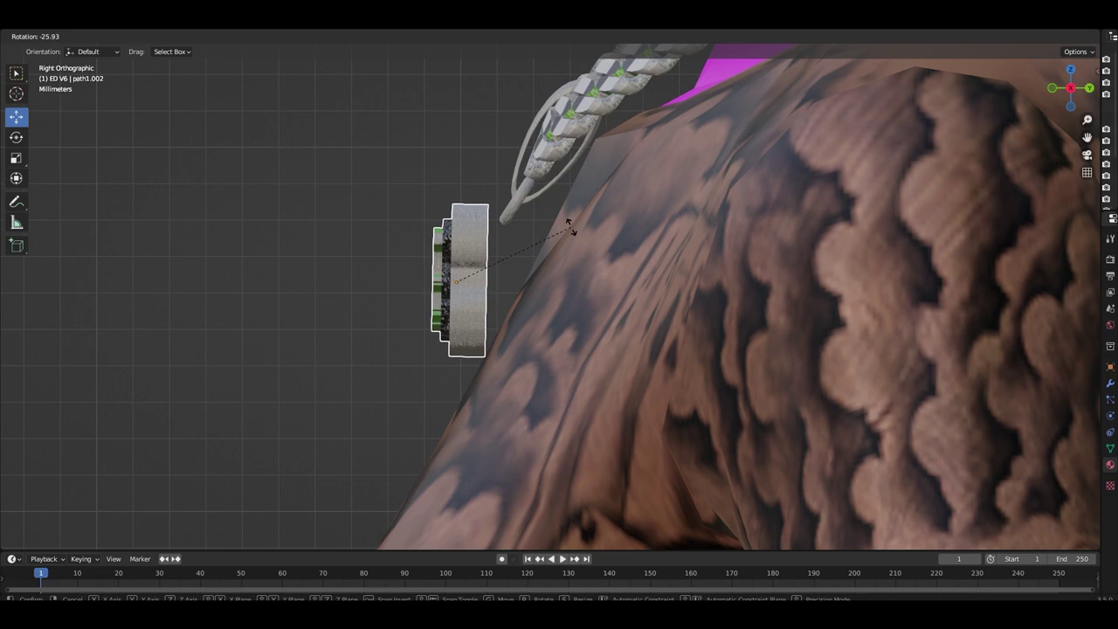
pyautogui.press('r')
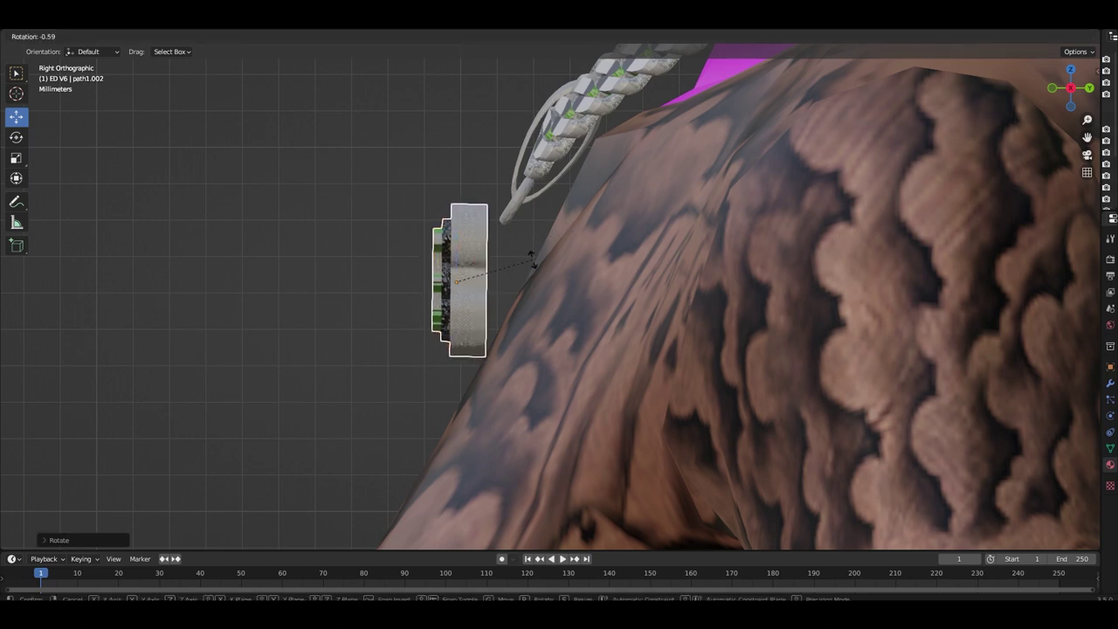
# - Apply the pendant's transforms and set its origin to geometry
pyautogui.hotkey('ctrl', 'a')
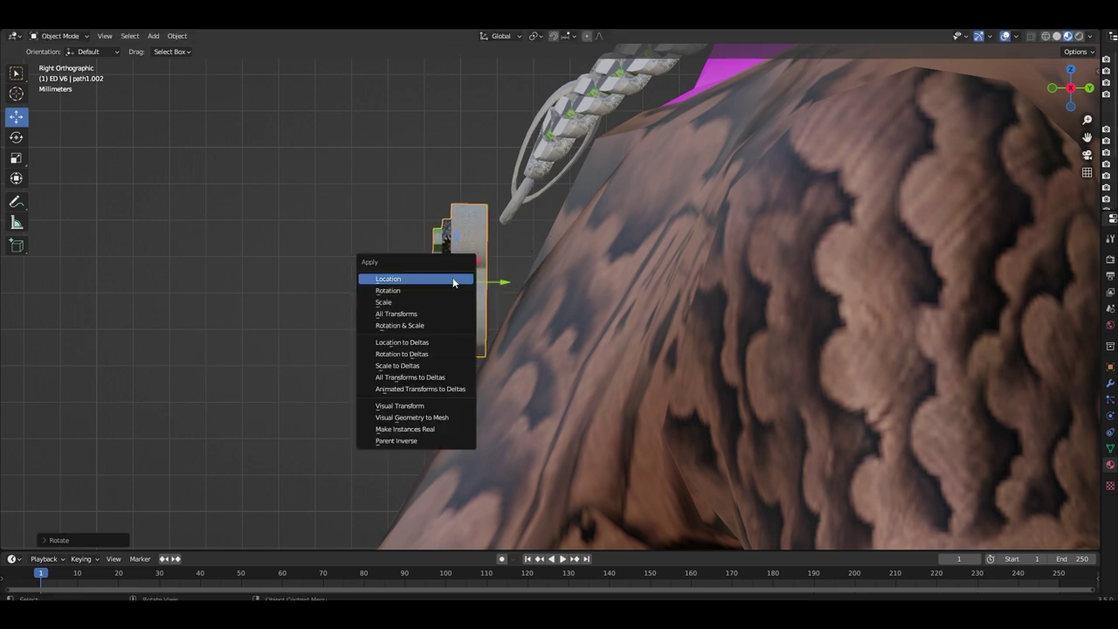
pyautogui.click(424, 313)
pyautogui.rightClick(510, 293)
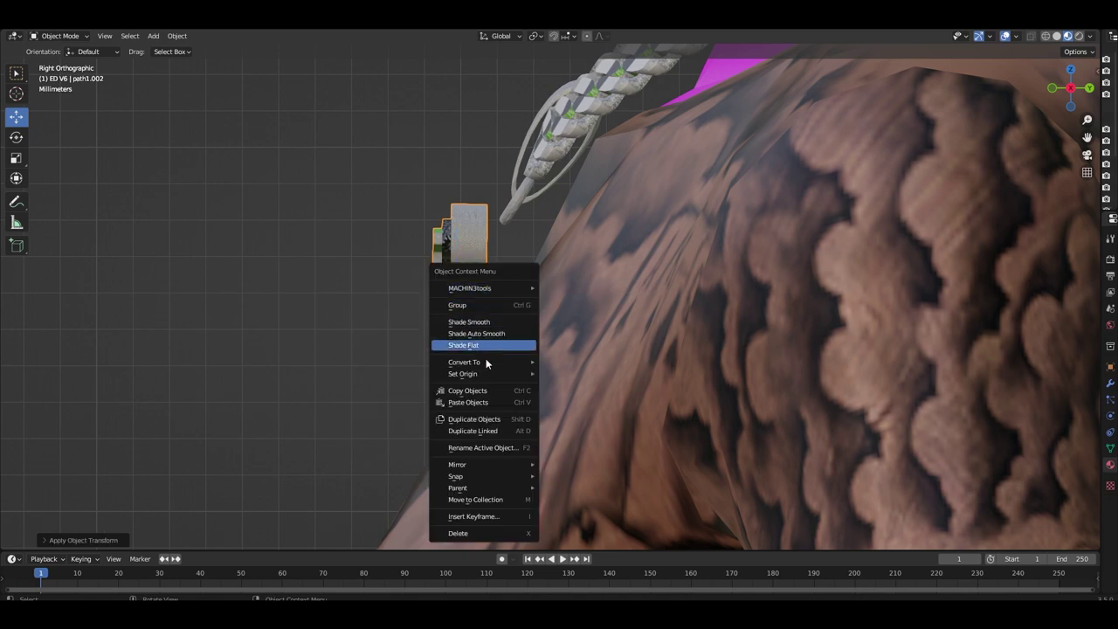
pyautogui.moveTo(463, 373)
pyautogui.click(553, 386)
# - Thicken the pendant along Y, undo an accidental deletion, and start moving it up
pyautogui.press('s')
pyautogui.press('y')
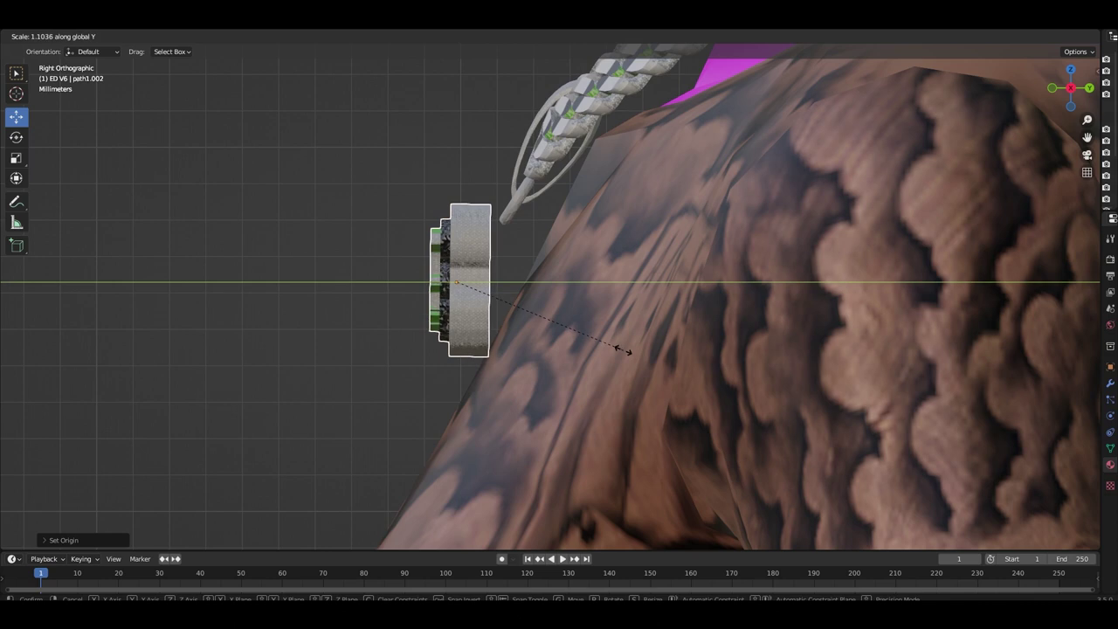
pyautogui.click(617, 348)
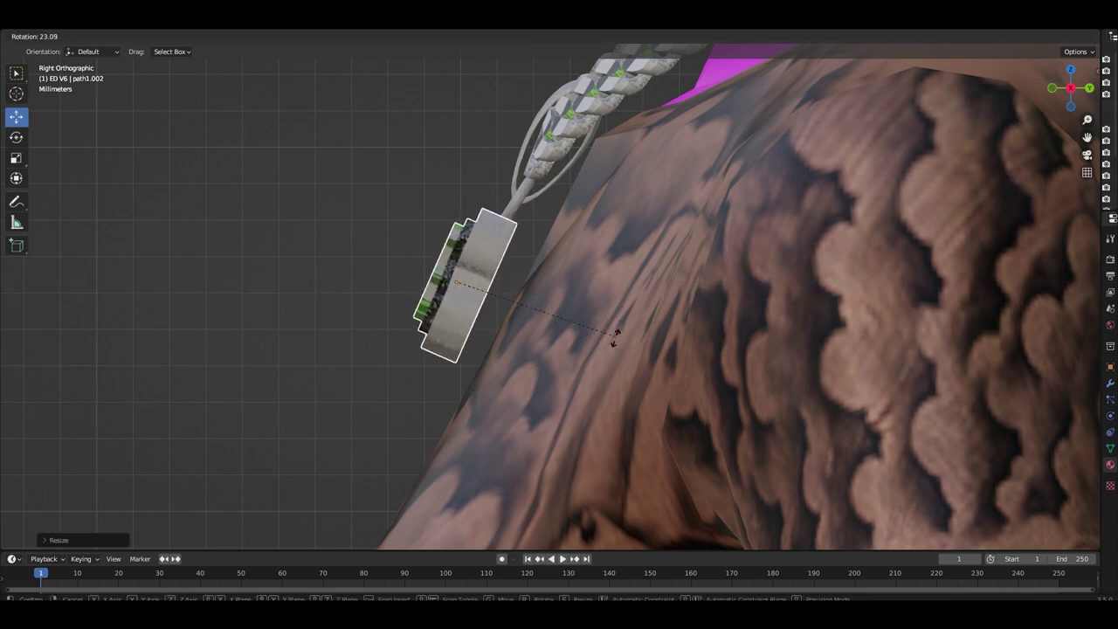
pyautogui.press('Delete')
pyautogui.hotkey('ctrl', 'z')
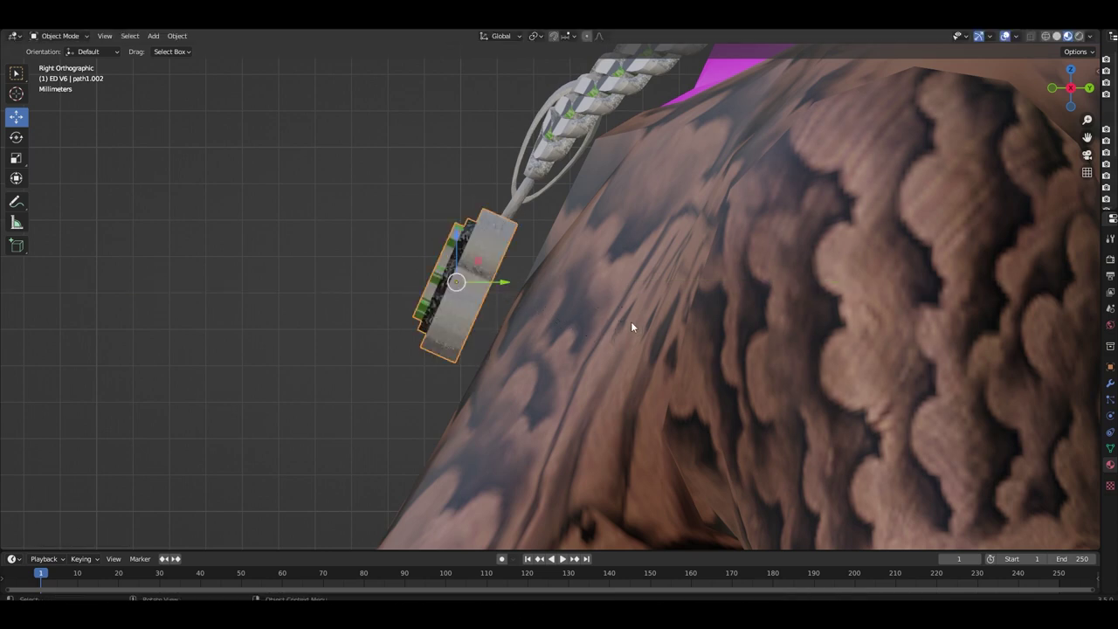
pyautogui.press('g')
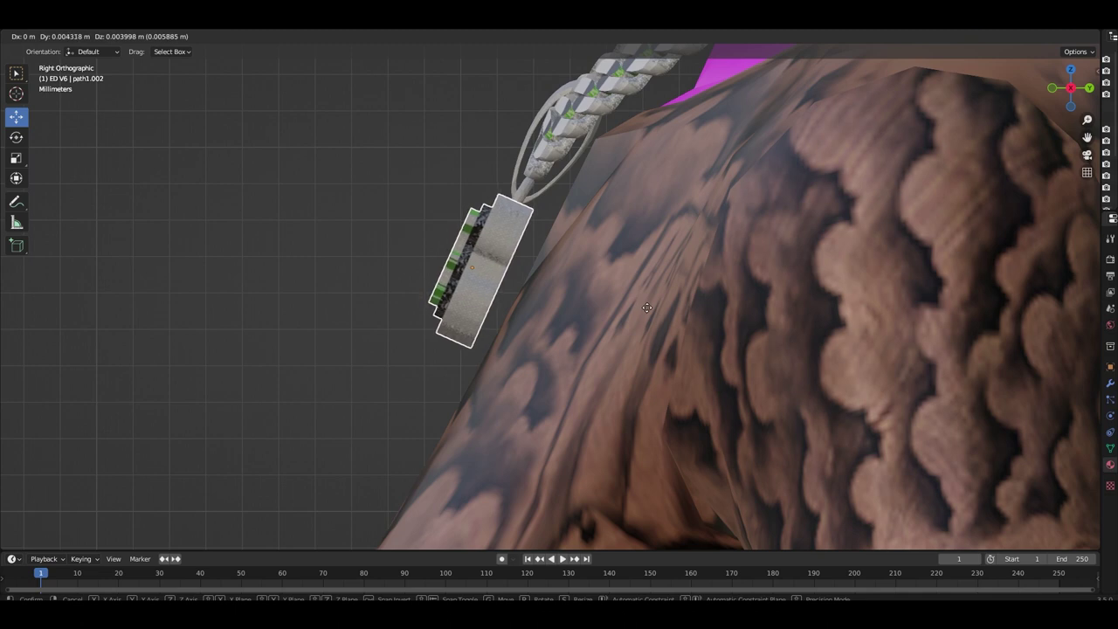
# - Orbit around the figure and move the selected object to a new position
pyautogui.moveTo(210, 323); pyautogui.dragTo(321, 325, button='middle')
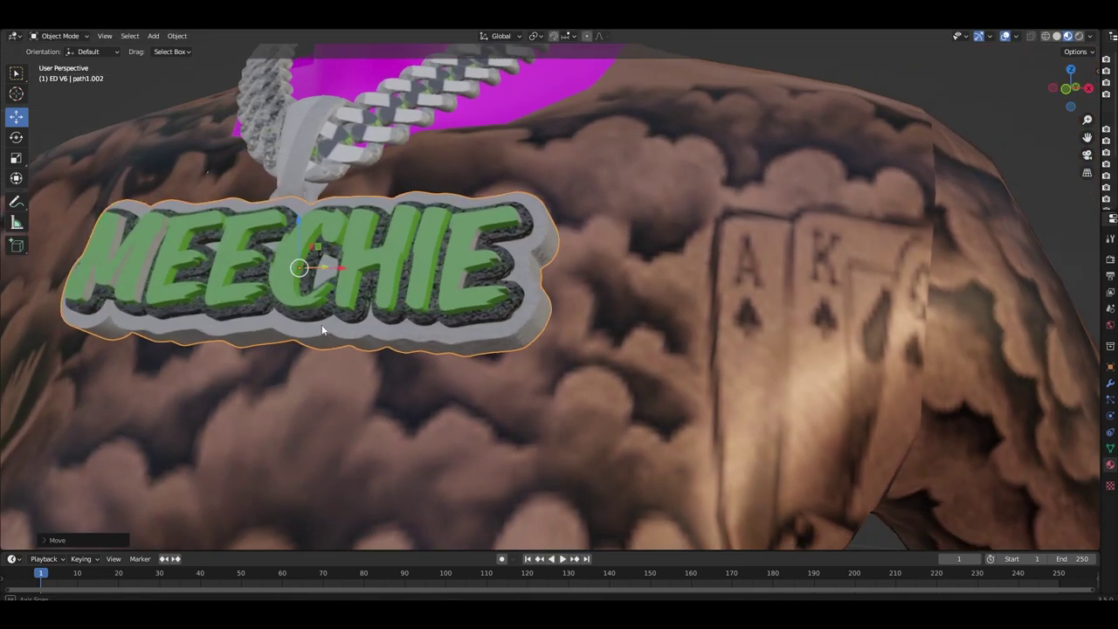
pyautogui.scroll(-5, 327, 301)
pyautogui.scroll(2, 367, 310)
pyautogui.scroll(2, 462, 316)
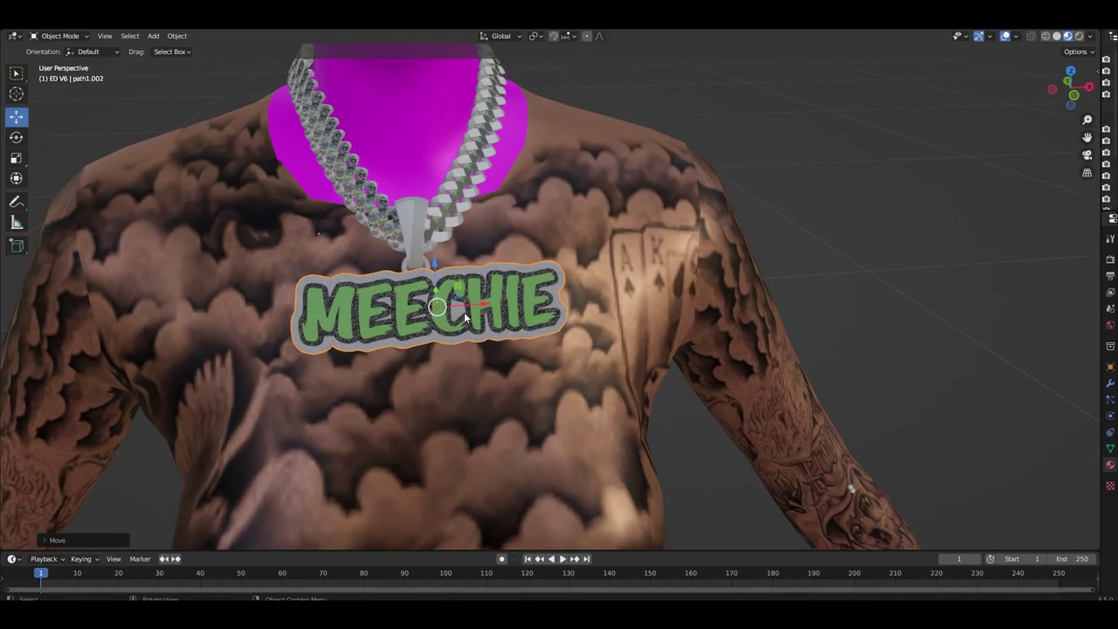
pyautogui.scroll(-3, 529, 400)
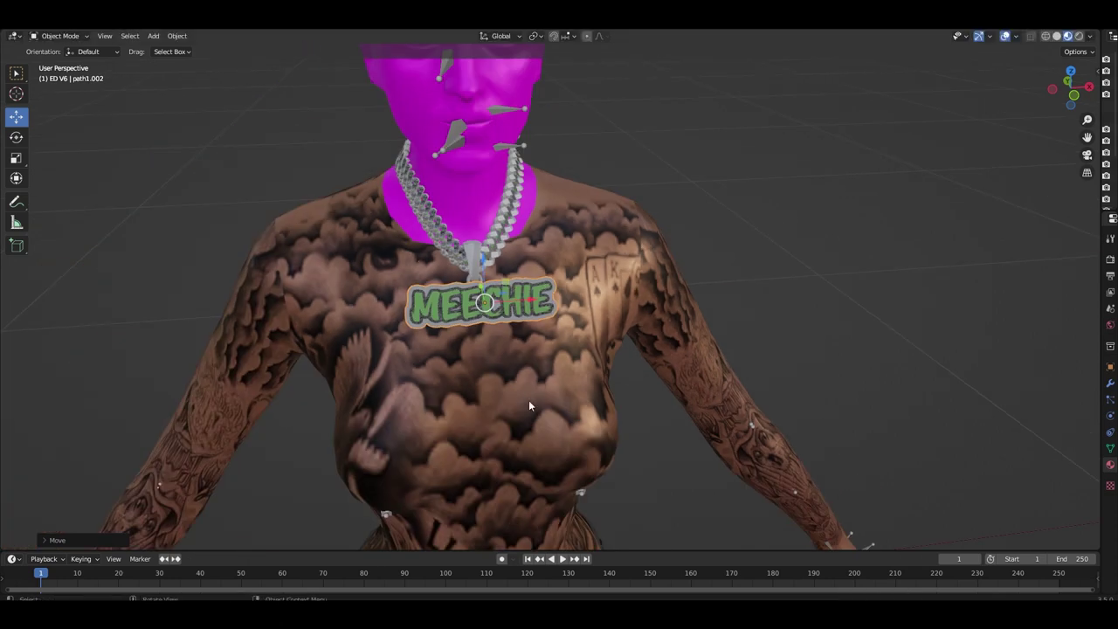
pyautogui.scroll(-4, 557, 396)
pyautogui.moveTo(556, 391)
pyautogui.mouseDown(button='middle')
pyautogui.moveTo(668, 313)
pyautogui.moveTo(774, 169)
pyautogui.mouseUp(button='middle')
pyautogui.moveTo(877, 273)
pyautogui.mouseDown(button='middle')
pyautogui.moveTo(846, 306)
pyautogui.moveTo(683, 170)
pyautogui.mouseUp(button='middle')
pyautogui.press('g')
pyautogui.click(585, 180)
# - In Edit Mode, delete the stray faces beside the right arm, then return to Object Mode
pyautogui.moveTo(584, 179)
pyautogui.mouseDown(button='middle')
pyautogui.moveTo(584, 212)
pyautogui.moveTo(676, 283)
pyautogui.moveTo(575, 265)
pyautogui.moveTo(556, 274)
pyautogui.mouseUp(button='middle')
pyautogui.scroll(4, 575, 266)
pyautogui.hotkey('ctrl', 'Tab')
pyautogui.click(531, 276)
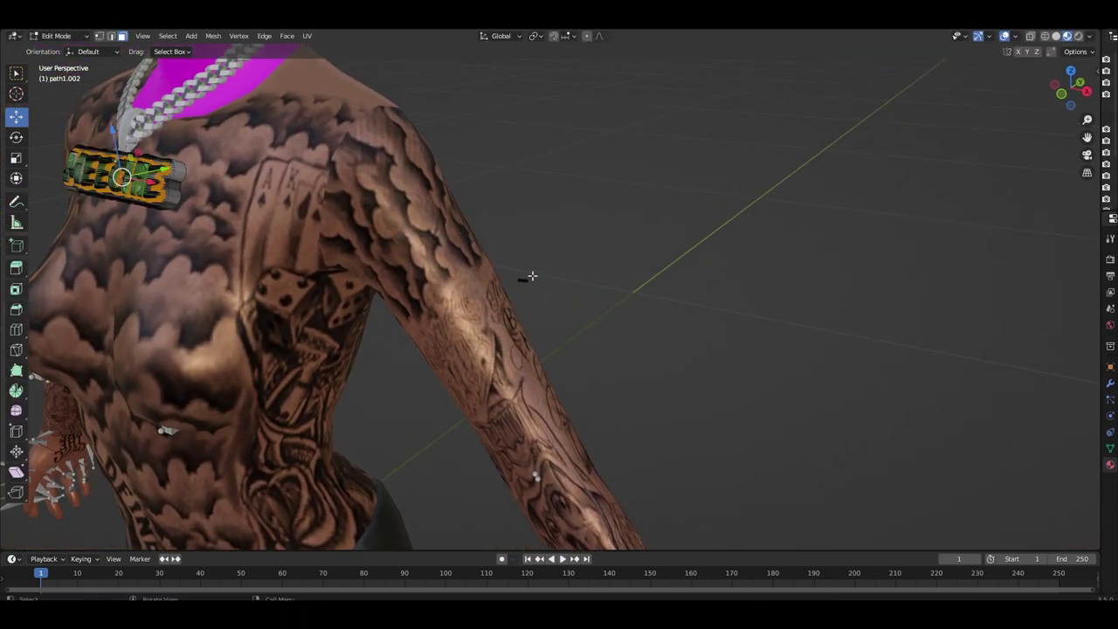
pyautogui.rightClick(539, 295)
pyautogui.click(516, 322)
pyautogui.scroll(2, 517, 326)
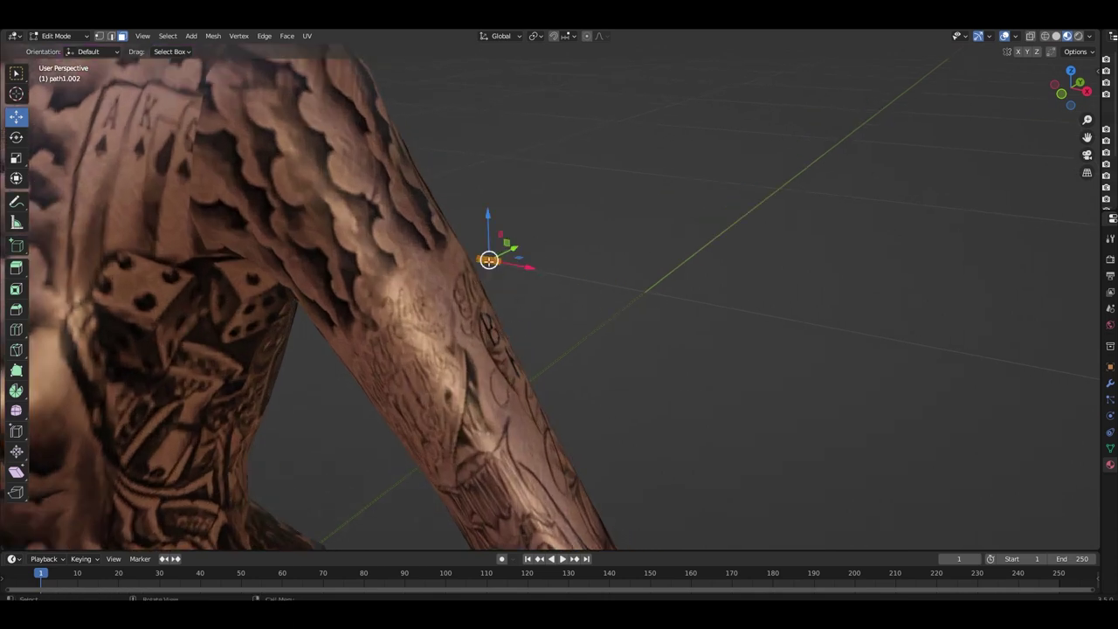
pyautogui.rightClick(487, 259)
pyautogui.click(487, 259)
pyautogui.press('Tab')
# - Move the two Buttercup charms beside the head and lower them to neck level
pyautogui.scroll(-5, 512, 216)
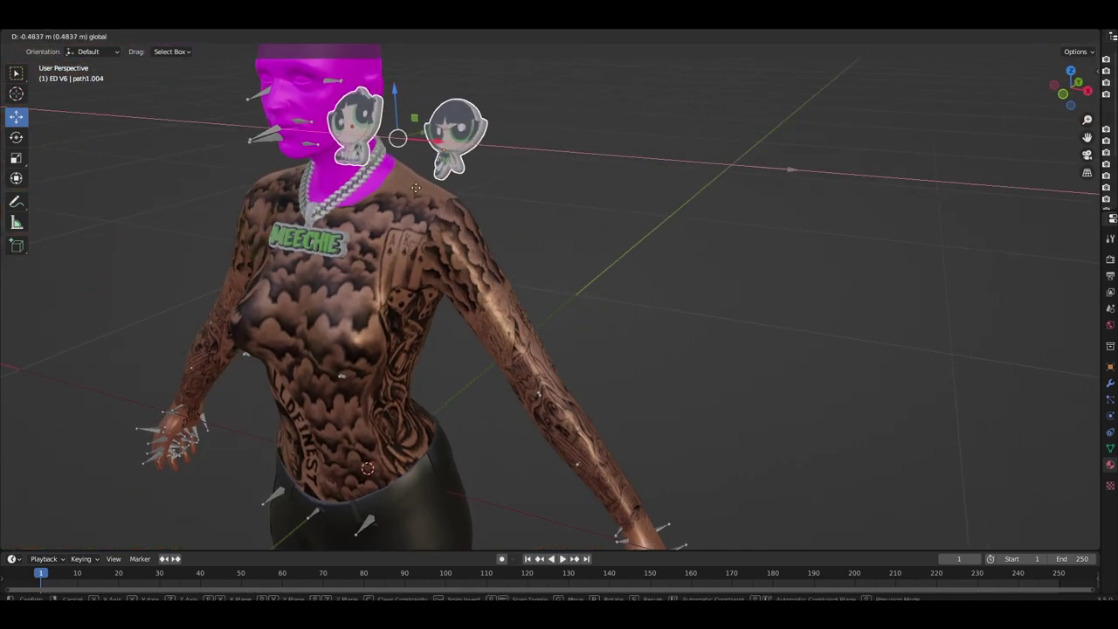
pyautogui.moveTo(786, 163); pyautogui.dragTo(402, 122)
pyautogui.scroll(2, 360, 200)
pyautogui.moveTo(360, 205); pyautogui.dragTo(458, 133, button='middle')
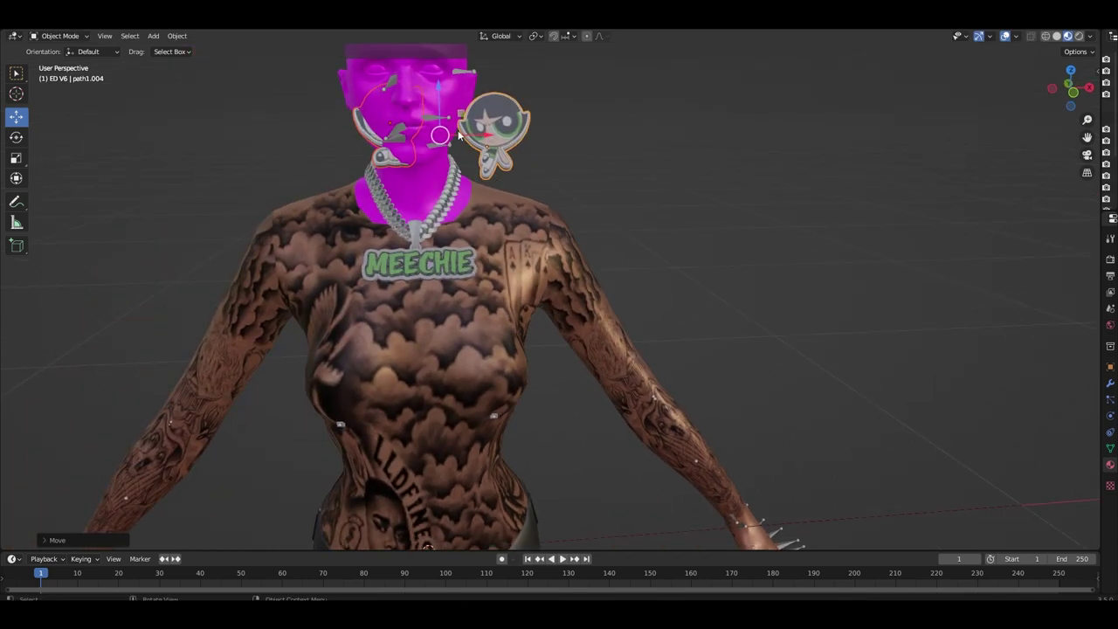
pyautogui.moveTo(463, 137); pyautogui.dragTo(437, 123)
pyautogui.moveTo(437, 123); pyautogui.dragTo(397, 199, button='middle')
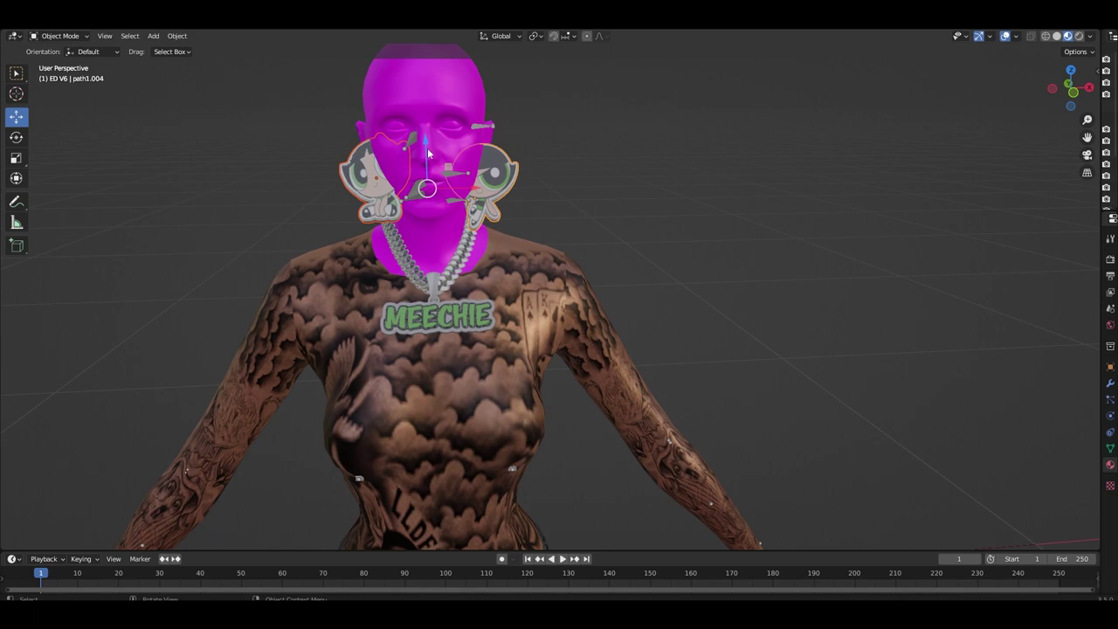
pyautogui.moveTo(428, 154); pyautogui.dragTo(428, 216)
pyautogui.moveTo(428, 216); pyautogui.dragTo(422, 251, button='middle')
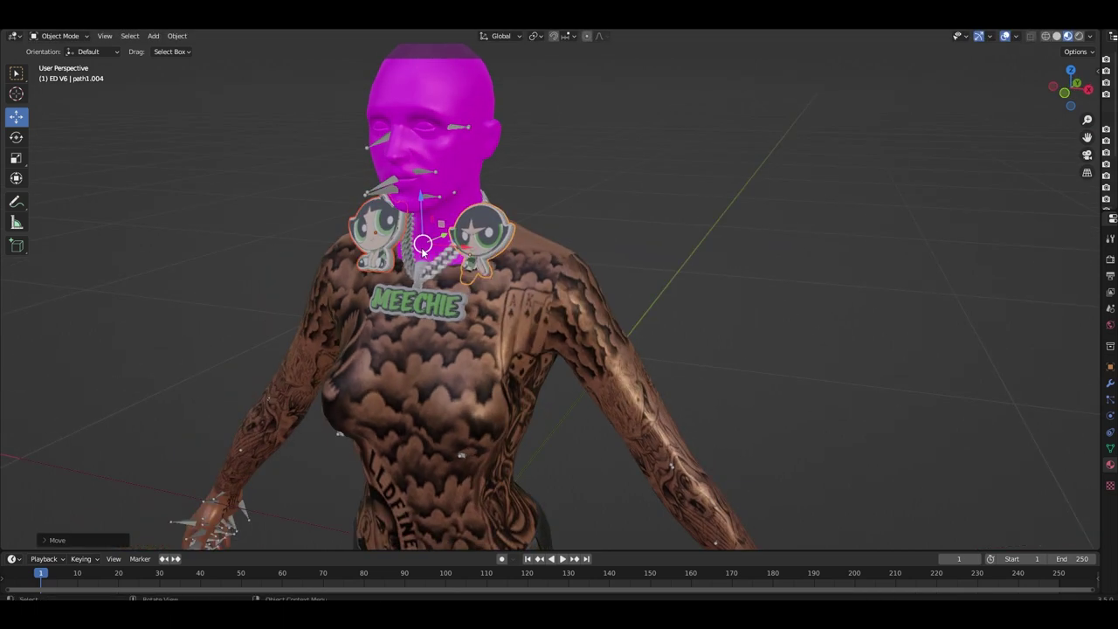
# - In Right view, slide the first bar piece along the chain and shrink it
pyautogui.press('KP_3')
pyautogui.scroll(2, 433, 253)
pyautogui.scroll(3, 496, 224)
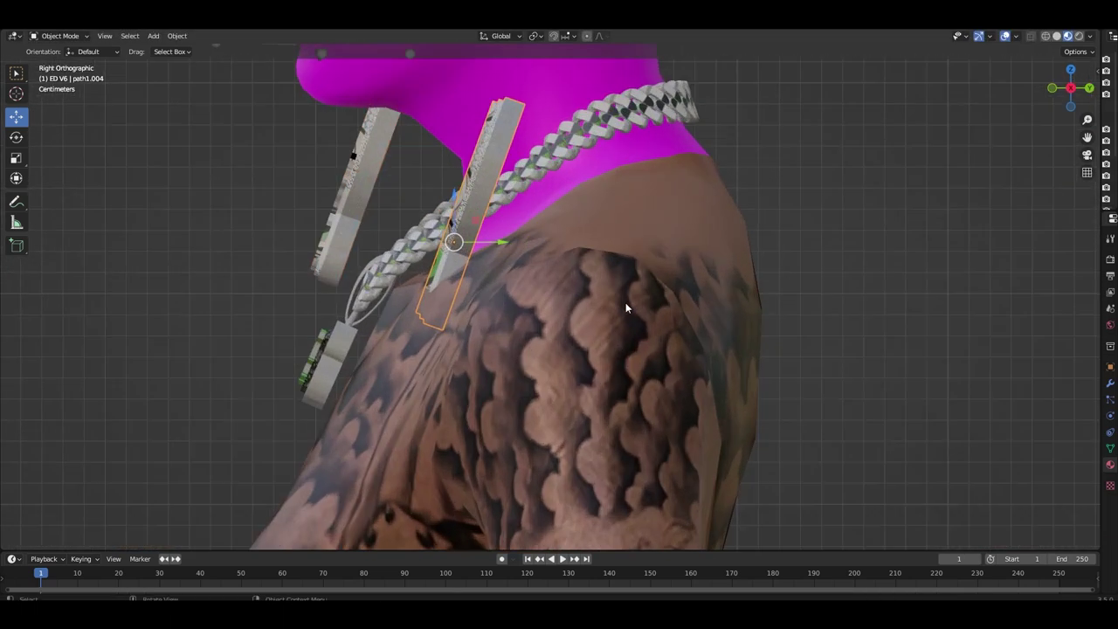
pyautogui.scroll(1, 626, 307)
pyautogui.moveTo(455, 236); pyautogui.dragTo(417, 203)
pyautogui.press('s')
pyautogui.click(506, 310)
# - Tilt the second bar piece diagonally along the chain and shrink it
pyautogui.scroll(-1, 413, 229)
pyautogui.click(337, 127)
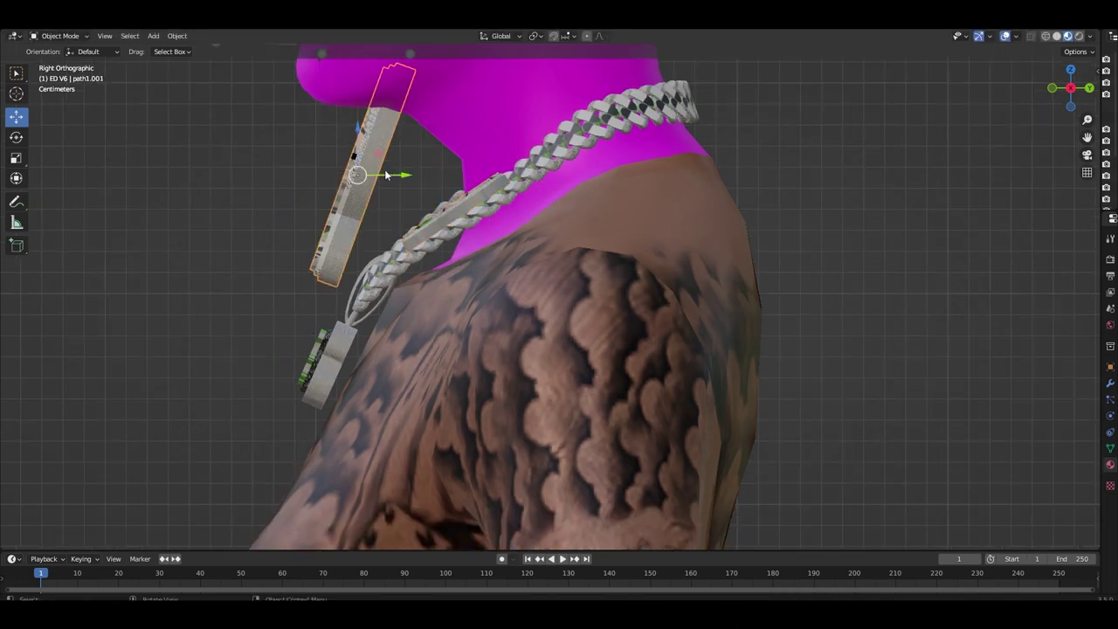
pyautogui.press('r')
pyautogui.click(445, 264)
pyautogui.press('s')
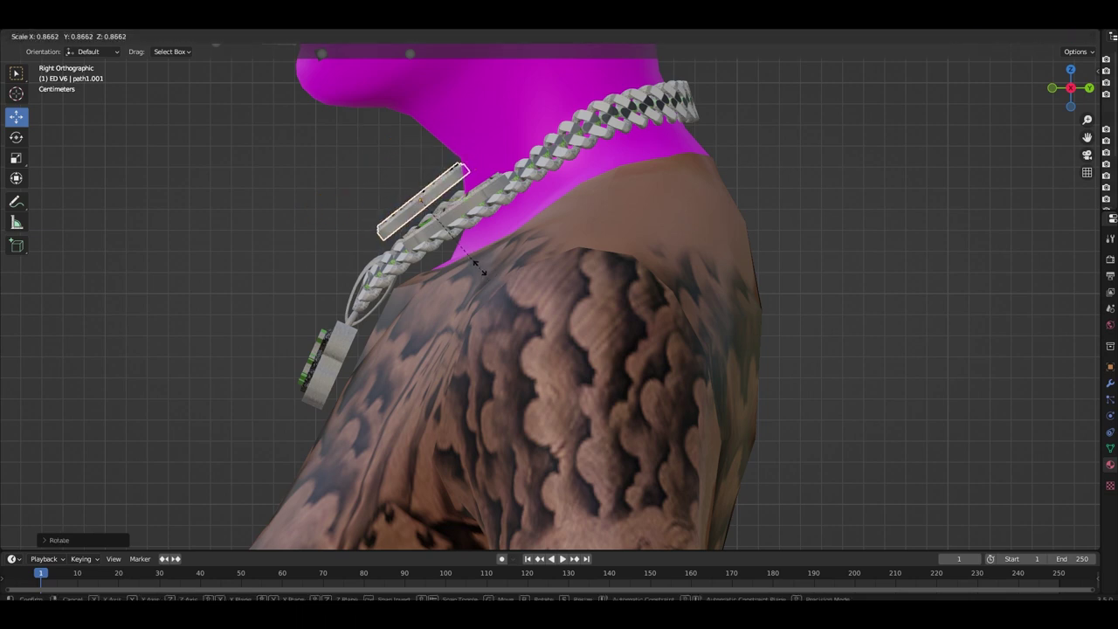
pyautogui.moveTo(490, 280)
pyautogui.mouseDown(button='middle')
pyautogui.moveTo(456, 270)
pyautogui.moveTo(496, 313)
pyautogui.moveTo(585, 294)
pyautogui.moveTo(564, 308)
pyautogui.mouseUp(button='middle')
# - Slide the first Buttercup charm right and rotate it toward the chain
pyautogui.scroll(1, 550, 302)
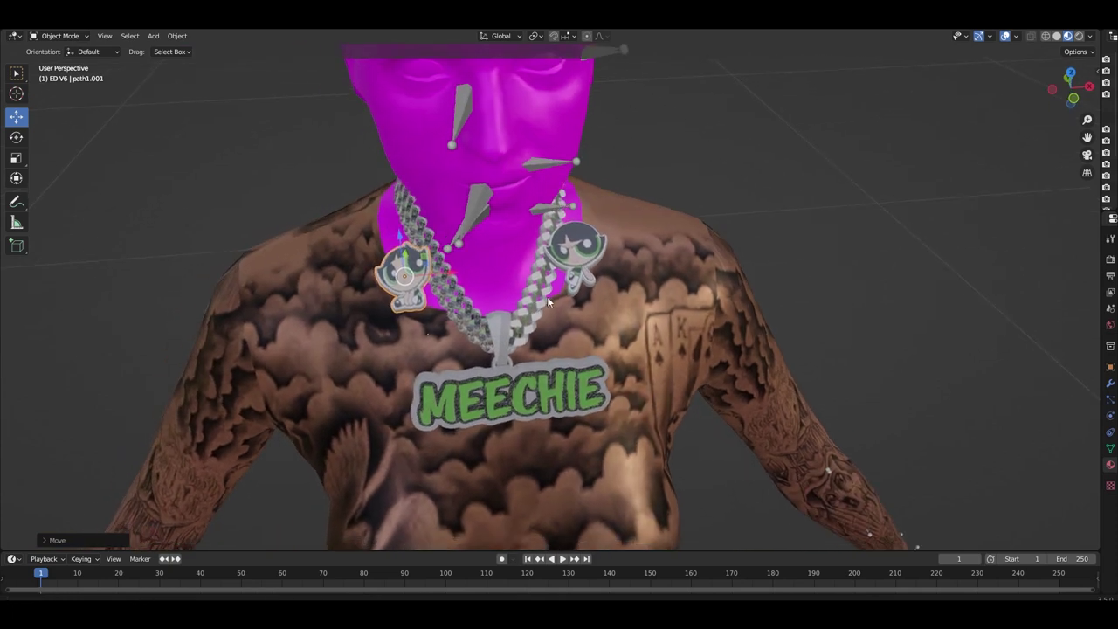
pyautogui.scroll(4, 490, 293)
pyautogui.moveTo(251, 222); pyautogui.dragTo(332, 223)
pyautogui.moveTo(332, 224)
pyautogui.mouseDown(button='middle')
pyautogui.moveTo(441, 307)
pyautogui.moveTo(439, 372)
pyautogui.moveTo(418, 369)
pyautogui.moveTo(461, 467)
pyautogui.moveTo(512, 466)
pyautogui.mouseUp(button='middle')
pyautogui.press('r')
pyautogui.click(476, 377)
pyautogui.moveTo(476, 378)
pyautogui.mouseDown(button='middle')
pyautogui.moveTo(445, 313)
pyautogui.moveTo(454, 325)
pyautogui.moveTo(485, 323)
pyautogui.moveTo(463, 332)
pyautogui.moveTo(454, 297)
pyautogui.moveTo(446, 322)
pyautogui.moveTo(610, 318)
pyautogui.moveTo(614, 328)
pyautogui.mouseUp(button='middle')
# - Lower the first charm onto the chain links and turn it upright
pyautogui.press('r')
pyautogui.press('r')
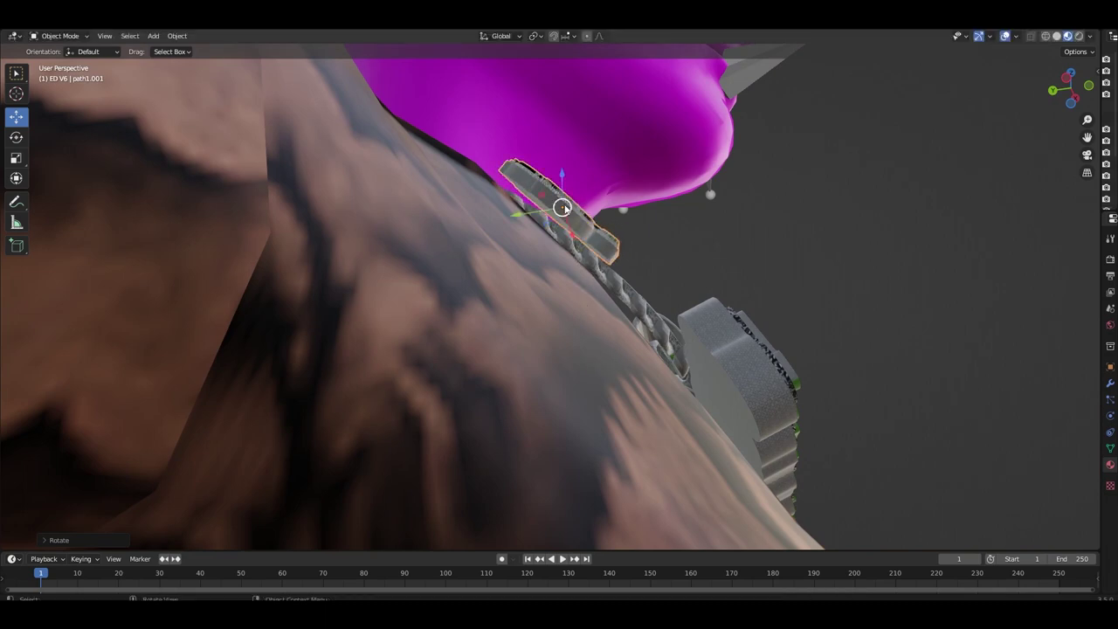
pyautogui.moveTo(562, 207); pyautogui.dragTo(562, 221)
pyautogui.moveTo(556, 222)
pyautogui.mouseDown(button='middle')
pyautogui.moveTo(541, 262)
pyautogui.moveTo(534, 240)
pyautogui.moveTo(587, 256)
pyautogui.moveTo(486, 237)
pyautogui.mouseUp(button='middle')
pyautogui.scroll(5, 534, 240)
pyautogui.press('r')
pyautogui.click(559, 270)
pyautogui.scroll(3, 486, 236)
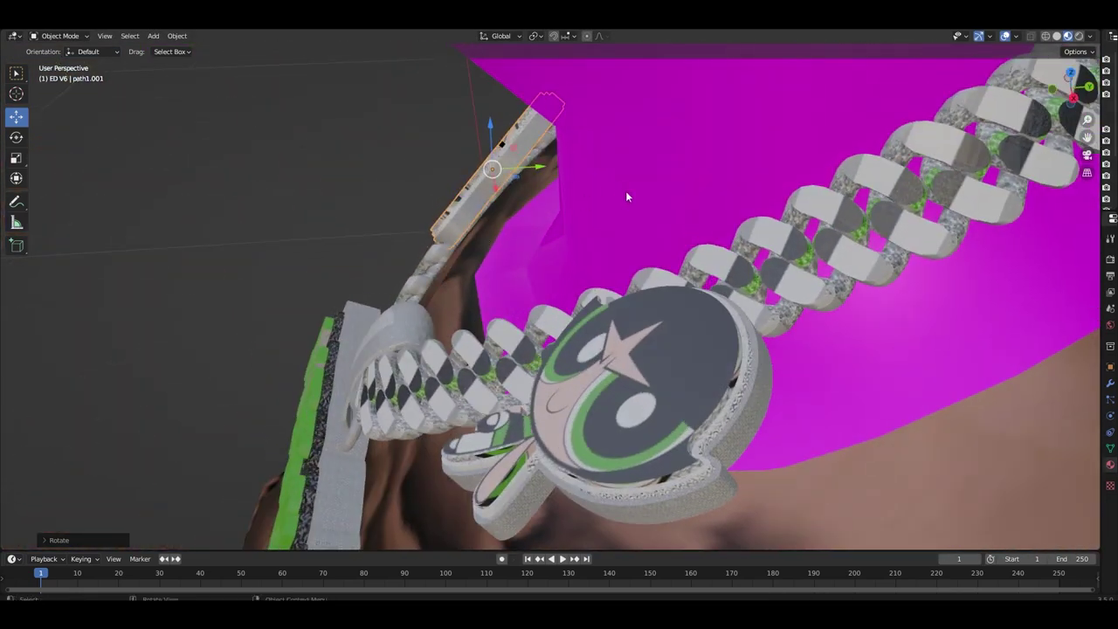
pyautogui.moveTo(626, 207)
pyautogui.mouseDown(button='middle')
pyautogui.moveTo(464, 230)
pyautogui.moveTo(555, 240)
pyautogui.moveTo(491, 277)
pyautogui.moveTo(553, 320)
pyautogui.mouseUp(button='middle')
pyautogui.scroll(-4, 468, 229)
# - Rotate and move the second Buttercup charm so it aligns with the chain
pyautogui.click(554, 321)
pyautogui.press('r')
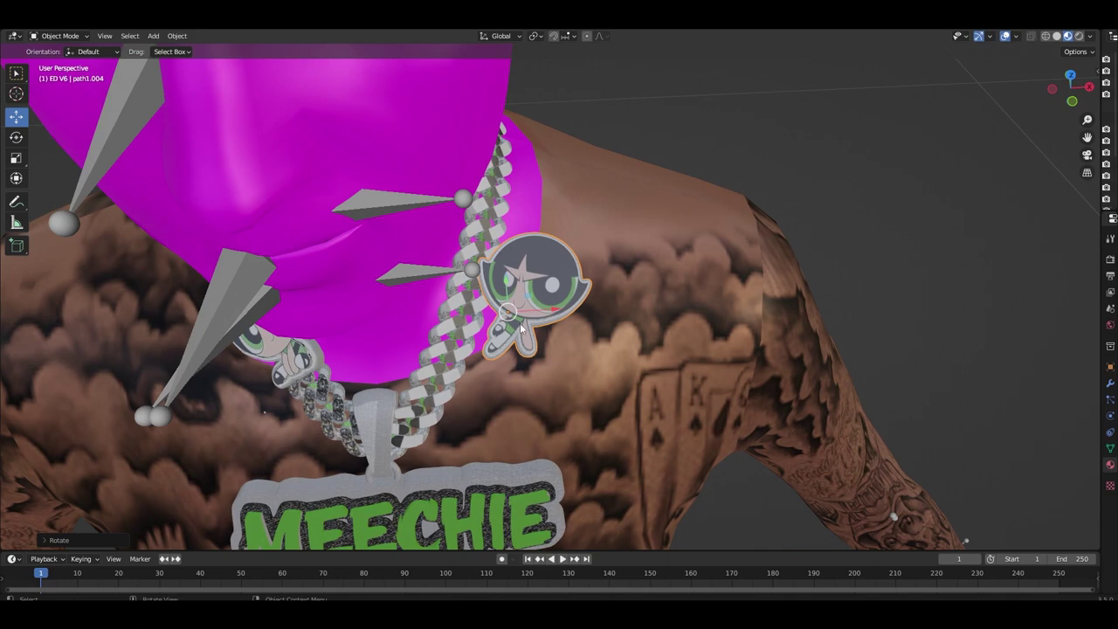
pyautogui.press('g')
pyautogui.moveTo(455, 302); pyautogui.dragTo(570, 340, button='middle')
pyautogui.scroll(3, 478, 338)
pyautogui.press('r')
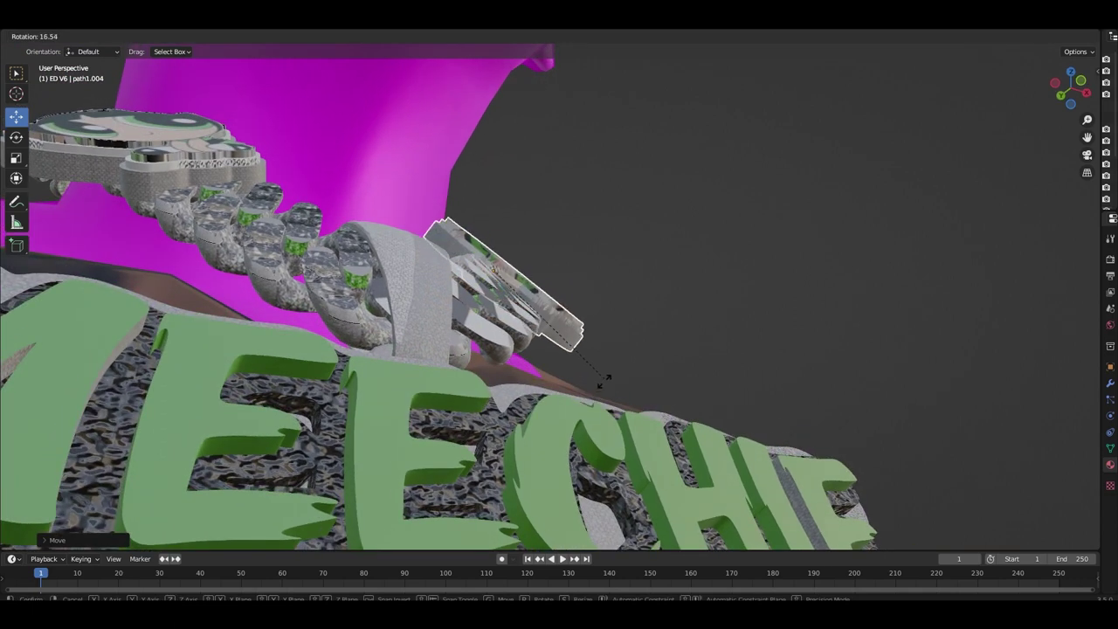
pyautogui.click(601, 390)
pyautogui.moveTo(601, 390)
pyautogui.mouseDown(button='middle')
pyautogui.moveTo(590, 370)
pyautogui.moveTo(525, 394)
pyautogui.moveTo(509, 423)
pyautogui.moveTo(453, 356)
pyautogui.moveTo(511, 364)
pyautogui.moveTo(540, 344)
pyautogui.moveTo(415, 336)
pyautogui.moveTo(467, 275)
pyautogui.moveTo(515, 304)
pyautogui.moveTo(447, 271)
pyautogui.moveTo(392, 262)
pyautogui.mouseUp(button='middle')
pyautogui.press('g')
pyautogui.click(463, 336)
# - Nudge each charm slightly along the chain until both sit flush
pyautogui.click(414, 336)
pyautogui.scroll(5, 468, 275)
pyautogui.press('g')
pyautogui.click(493, 288)
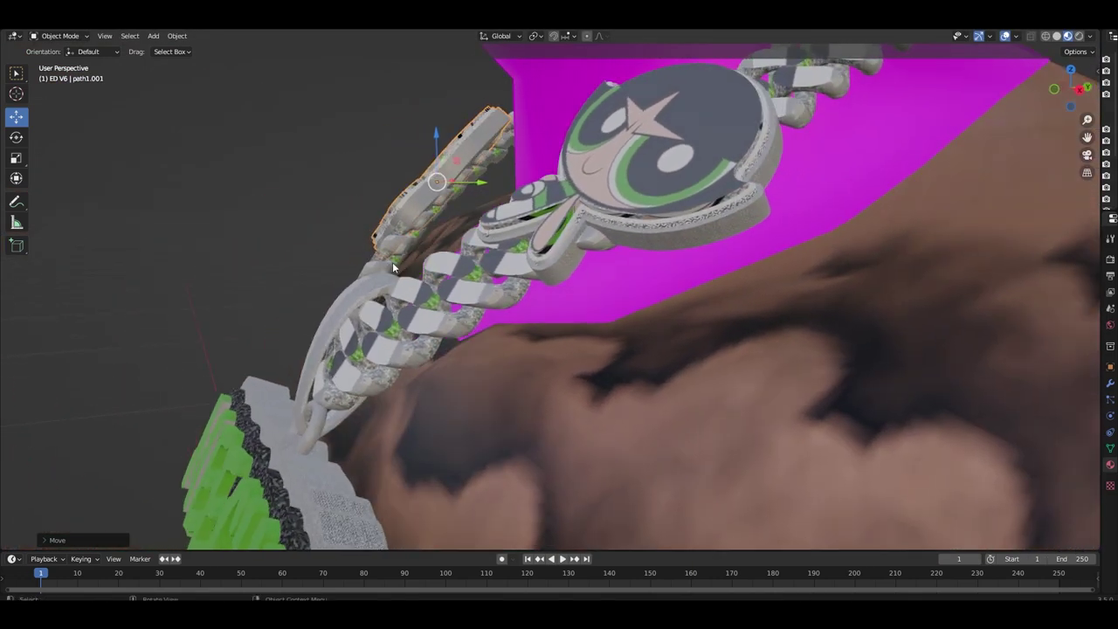
pyautogui.moveTo(521, 258); pyautogui.dragTo(486, 207, button='middle')
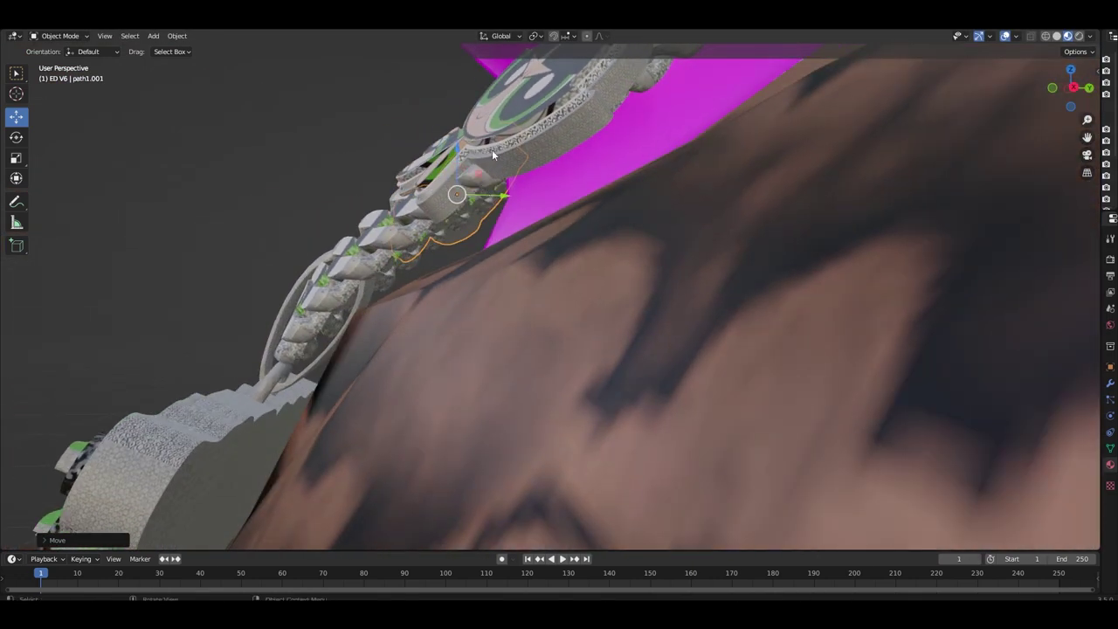
pyautogui.click(493, 154)
pyautogui.moveTo(493, 155); pyautogui.dragTo(489, 178, button='middle')
pyautogui.moveTo(454, 131); pyautogui.dragTo(451, 161)
pyautogui.moveTo(451, 161)
pyautogui.mouseDown(button='middle')
pyautogui.moveTo(449, 198)
pyautogui.moveTo(501, 228)
pyautogui.moveTo(523, 276)
pyautogui.moveTo(602, 290)
pyautogui.moveTo(537, 301)
pyautogui.moveTo(532, 318)
pyautogui.mouseUp(button='middle')
pyautogui.scroll(-2, 585, 296)
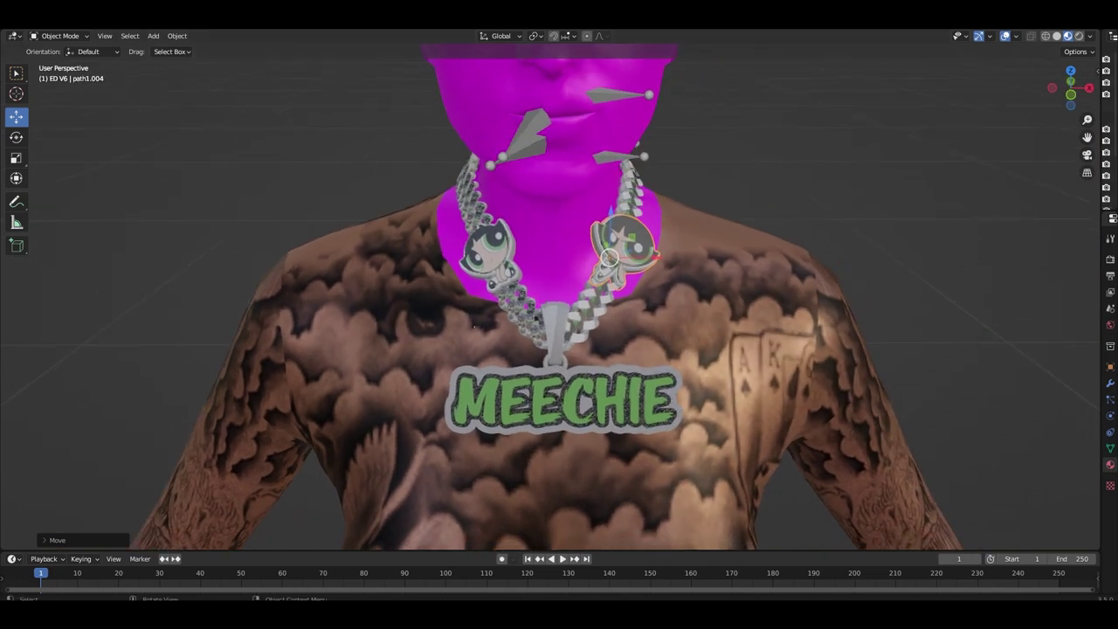
# - Save the project file
pyautogui.press('F4')
pyautogui.click(52, 100)
pyautogui.moveTo(232, 207)
pyautogui.mouseDown(button='middle')
pyautogui.moveTo(380, 269)
pyautogui.moveTo(397, 303)
pyautogui.mouseUp(button='middle')
# - Select the MEECHIE pendant and scale it along Z to make it slightly thicker
pyautogui.click(515, 365)
pyautogui.scroll(-3, 525, 358)
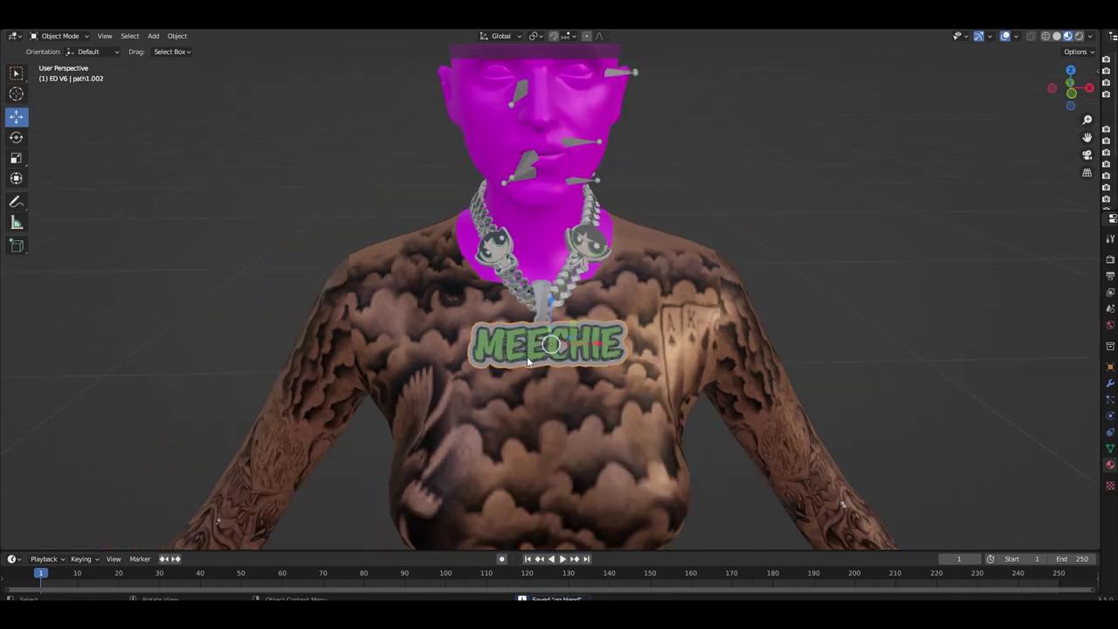
pyautogui.moveTo(533, 354); pyautogui.dragTo(416, 326, button='middle')
pyautogui.scroll(2, 537, 347)
pyautogui.scroll(2, 537, 346)
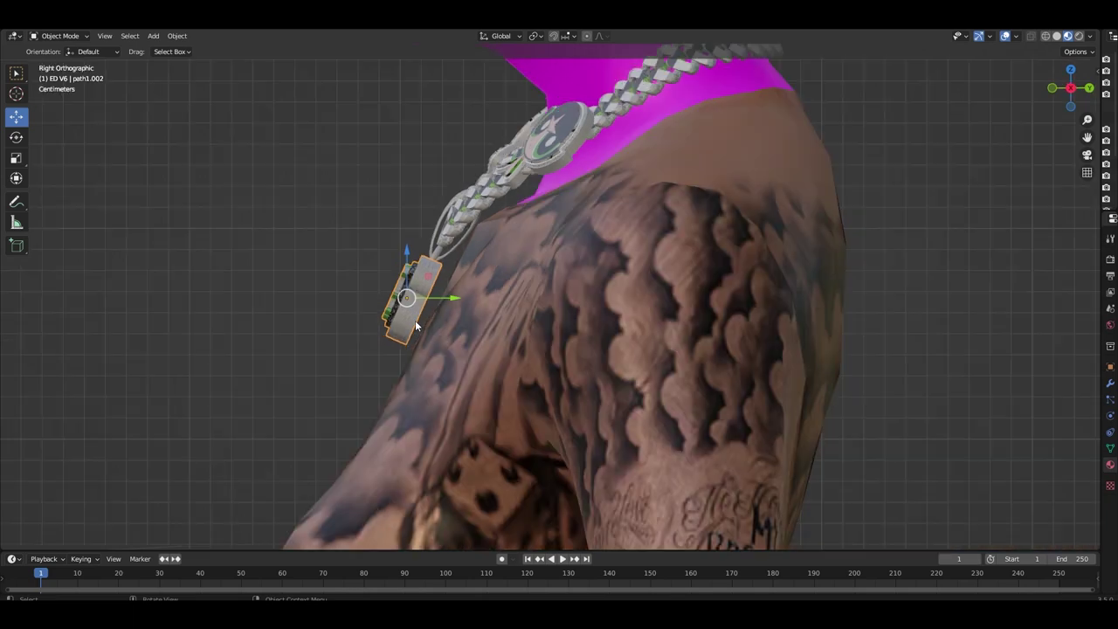
pyautogui.scroll(2, 415, 319)
pyautogui.press('s')
pyautogui.press('z')
pyautogui.press('z')
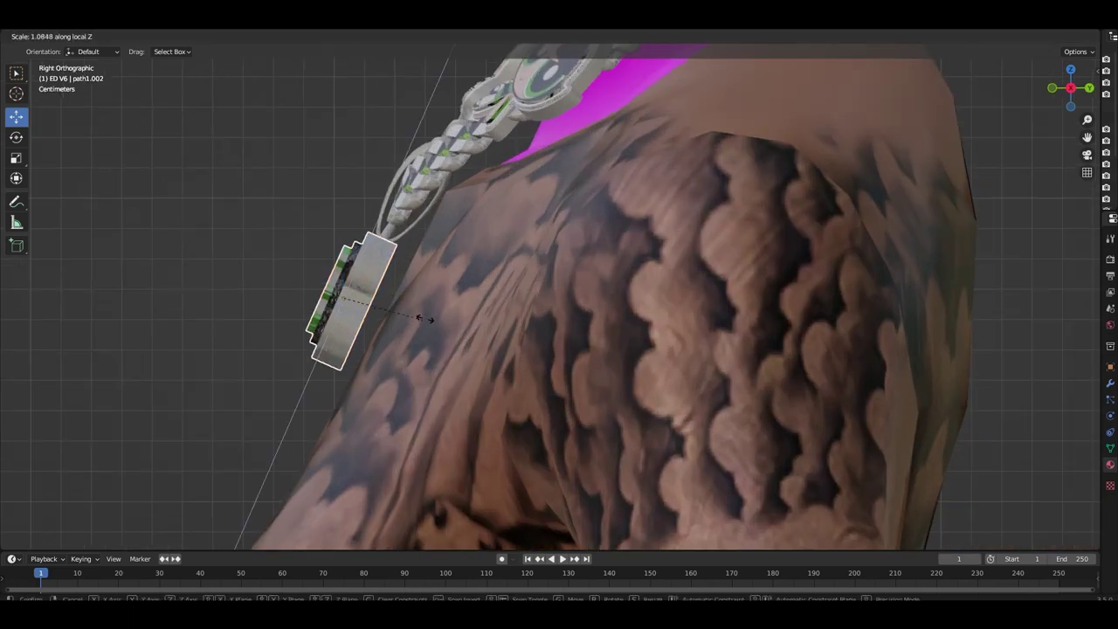
pyautogui.click(442, 317)
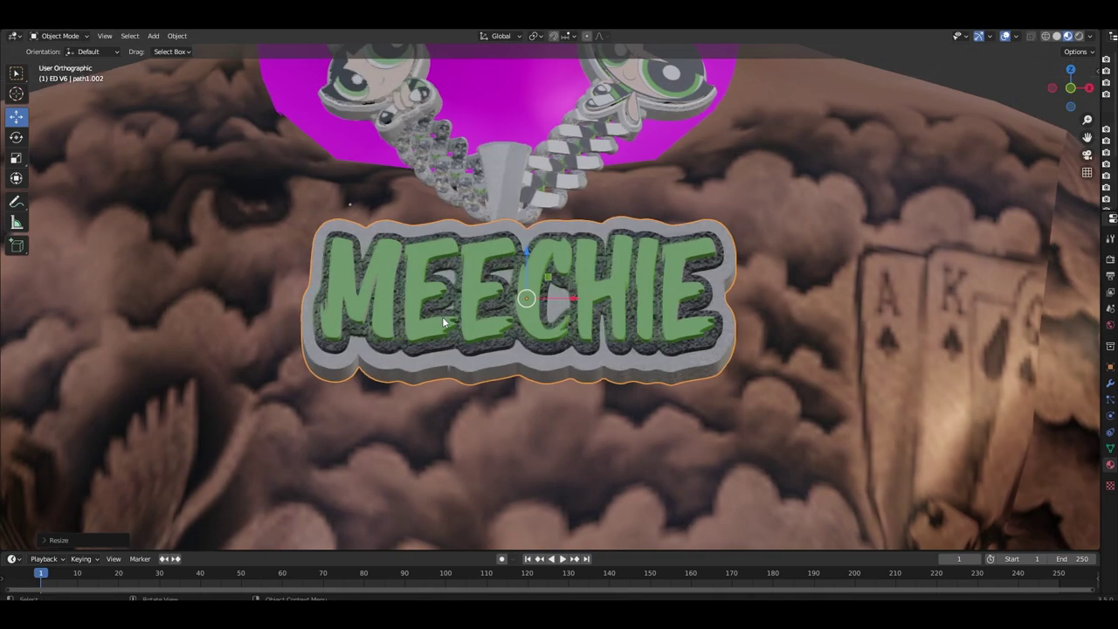
# - Move the MEECHIE pendant slightly lower beneath the chain
pyautogui.scroll(2, 488, 318)
pyautogui.press('g')
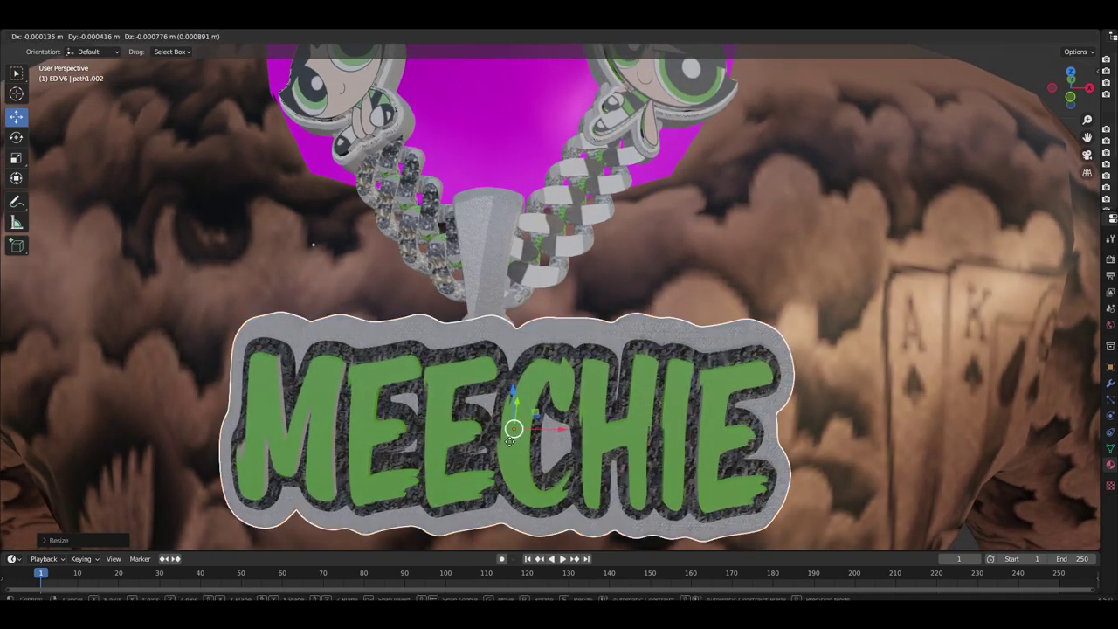
pyautogui.click(510, 432)
pyautogui.scroll(-3, 510, 432)
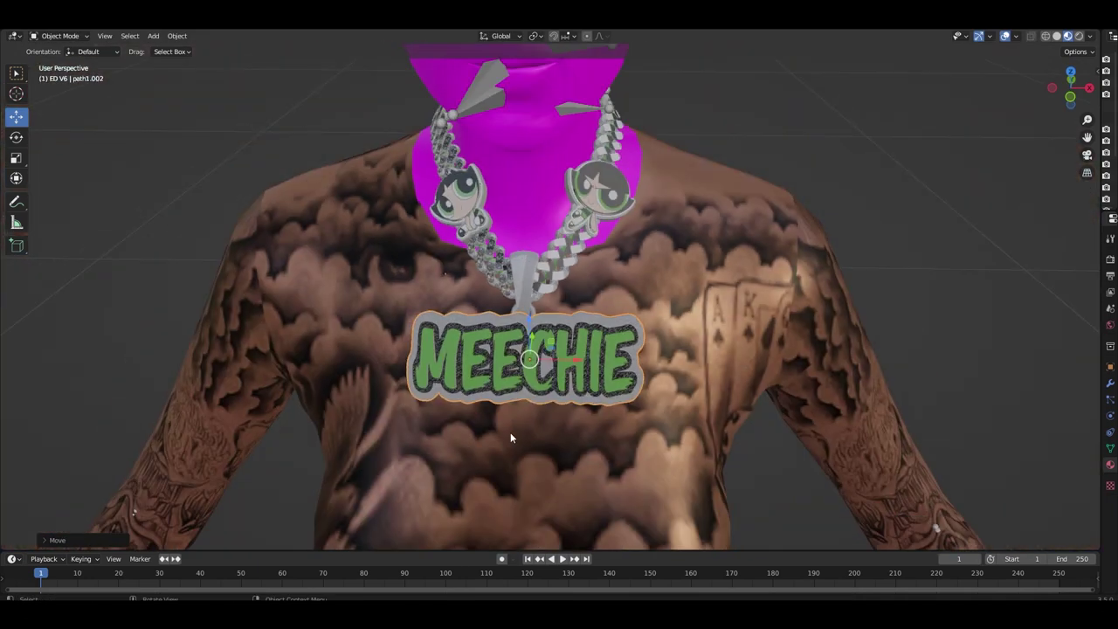
pyautogui.scroll(-2, 517, 406)
pyautogui.scroll(-3, 518, 405)
pyautogui.moveTo(466, 279)
pyautogui.mouseDown(button='middle')
pyautogui.moveTo(467, 259)
pyautogui.moveTo(510, 312)
pyautogui.mouseUp(button='middle')
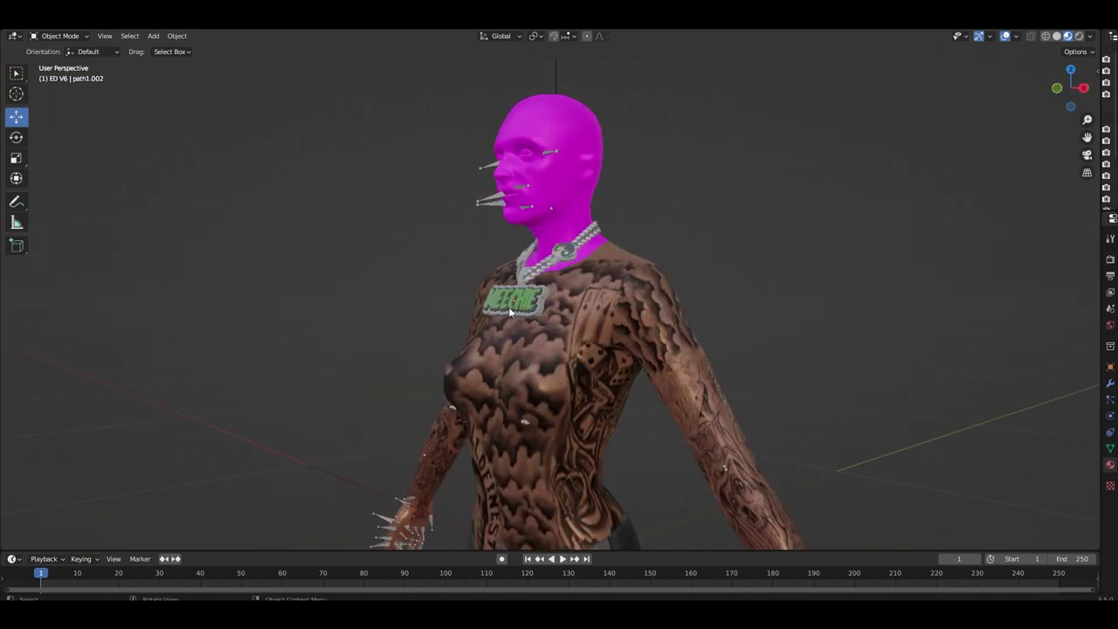
# - Switch to side view and zoom and orbit to inspect the green iced chain and MEECHIE pendant
pyautogui.press('KP_3')
pyautogui.scroll(3, 708, 274)
pyautogui.scroll(2, 709, 275)
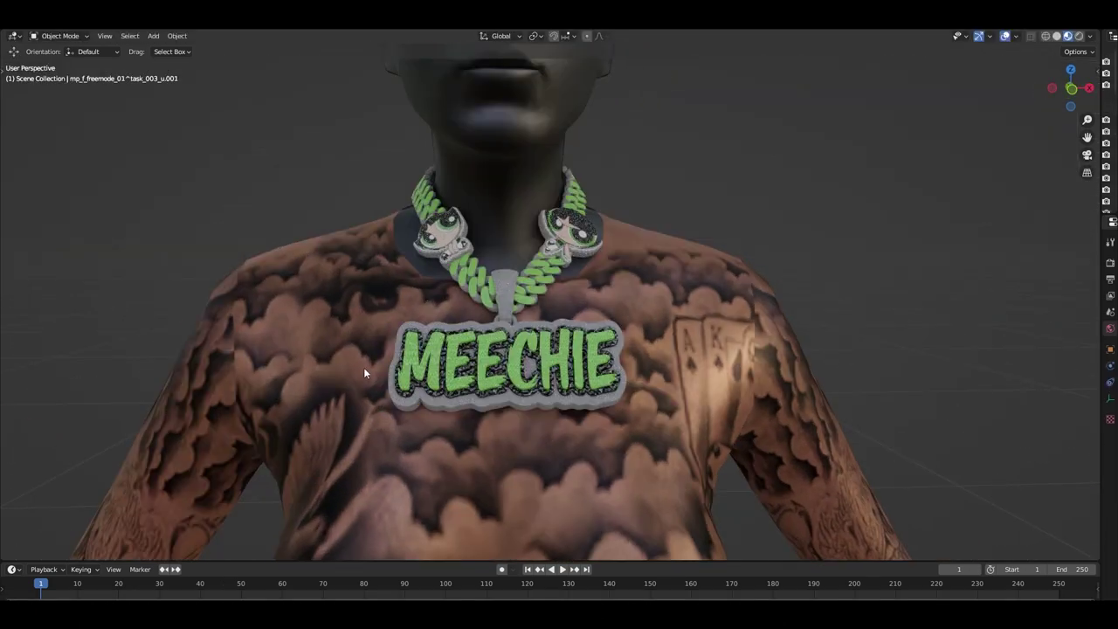
pyautogui.scroll(2, 364, 373)
pyautogui.scroll(1, 362, 376)
pyautogui.scroll(1, 360, 379)
pyautogui.scroll(1, 355, 384)
pyautogui.moveTo(355, 384)
pyautogui.mouseDown(button='middle')
pyautogui.moveTo(387, 375)
pyautogui.moveTo(460, 395)
pyautogui.moveTo(618, 65)
pyautogui.moveTo(714, 430)
pyautogui.moveTo(702, 382)
pyautogui.moveTo(711, 407)
pyautogui.moveTo(766, 404)
pyautogui.moveTo(653, 417)
pyautogui.moveTo(704, 399)
pyautogui.mouseUp(button='middle')
pyautogui.scroll(-5, 388, 375)
pyautogui.scroll(4, 710, 360)
# - Orbit around the hand to inspect the stacked bracelets and four iced rings
pyautogui.moveTo(711, 361)
pyautogui.mouseDown(button='middle')
pyautogui.moveTo(737, 431)
pyautogui.moveTo(678, 421)
pyautogui.moveTo(674, 487)
pyautogui.moveTo(664, 378)
pyautogui.mouseUp(button='middle')
pyautogui.scroll(-5, 674, 488)
pyautogui.scroll(4, 669, 382)
pyautogui.scroll(3, 678, 298)
pyautogui.moveTo(678, 298)
pyautogui.mouseDown(button='middle')
pyautogui.moveTo(664, 334)
pyautogui.moveTo(697, 346)
pyautogui.moveTo(685, 359)
pyautogui.mouseUp(button='middle')
pyautogui.moveTo(677, 356)
pyautogui.mouseDown(button='middle')
pyautogui.moveTo(613, 362)
pyautogui.moveTo(676, 366)
pyautogui.moveTo(769, 411)
pyautogui.moveTo(739, 392)
pyautogui.moveTo(592, 452)
pyautogui.moveTo(625, 465)
pyautogui.moveTo(550, 439)
pyautogui.moveTo(602, 452)
pyautogui.moveTo(607, 476)
pyautogui.moveTo(574, 474)
pyautogui.moveTo(677, 460)
pyautogui.moveTo(649, 447)
pyautogui.moveTo(640, 460)
pyautogui.moveTo(672, 420)
pyautogui.moveTo(711, 474)
pyautogui.moveTo(576, 370)
pyautogui.moveTo(644, 399)
pyautogui.moveTo(655, 393)
pyautogui.mouseUp(button='middle')
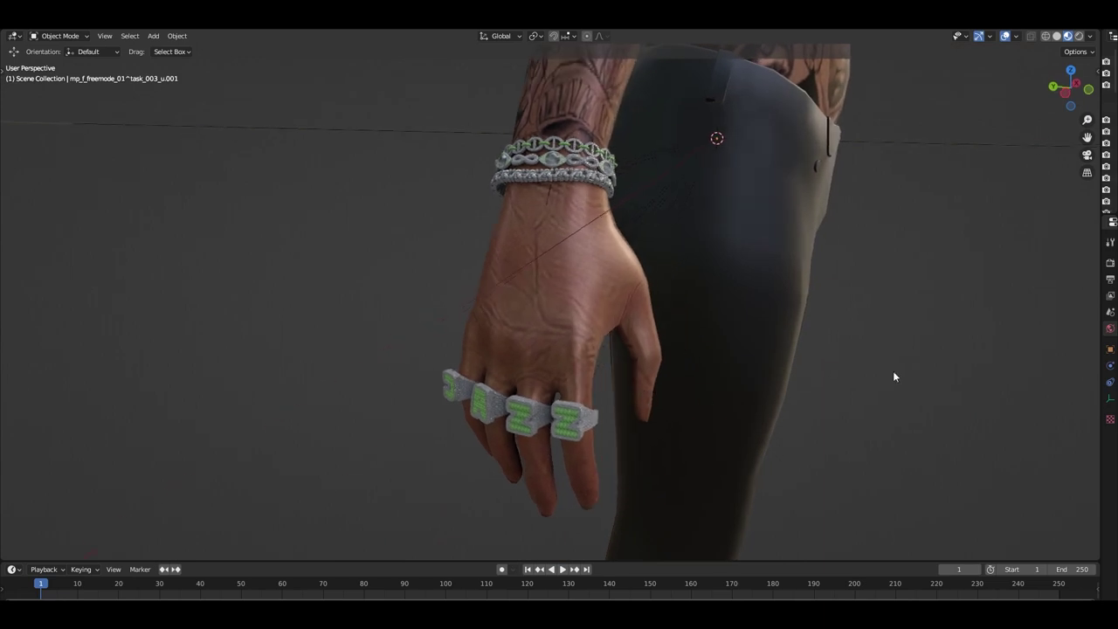
pyautogui.scroll(-3, 893, 377)
pyautogui.scroll(-3, 948, 357)
pyautogui.moveTo(948, 356)
pyautogui.mouseDown(button='middle')
pyautogui.moveTo(790, 318)
pyautogui.moveTo(727, 559)
pyautogui.mouseUp(button='middle')
pyautogui.scroll(3, 726, 559)
pyautogui.press('KP_1')
pyautogui.scroll(2, 668, 243)
pyautogui.scroll(2, 668, 243)
pyautogui.scroll(4, 668, 243)
pyautogui.keyDown('shift'); pyautogui.moveTo(713, 210); pyautogui.dragTo(684, 348, button='middle'); pyautogui.keyUp('shift')
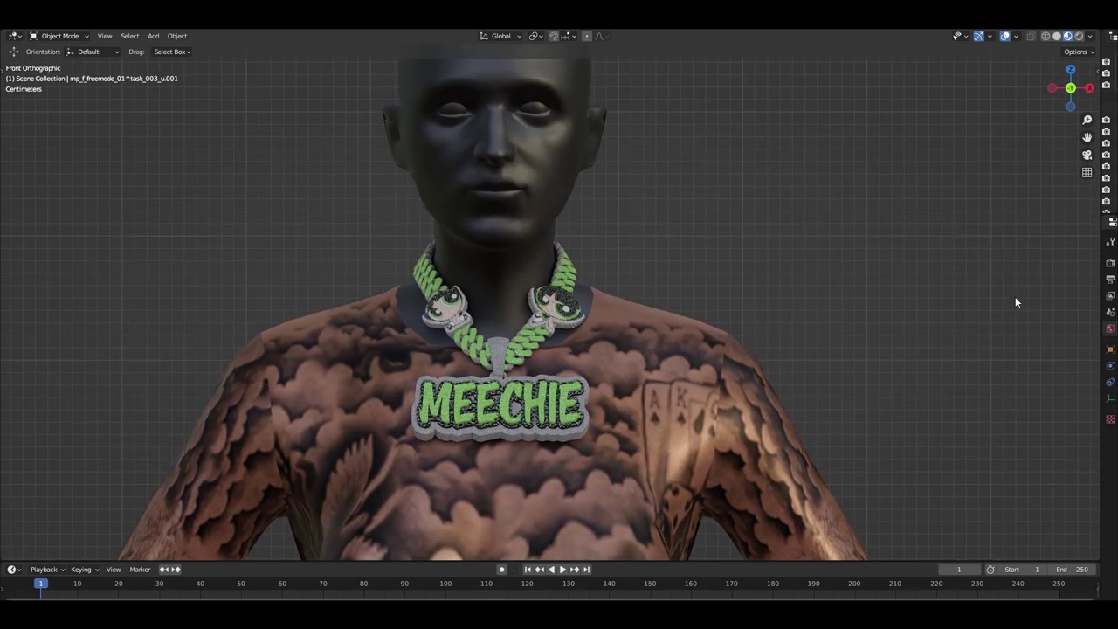